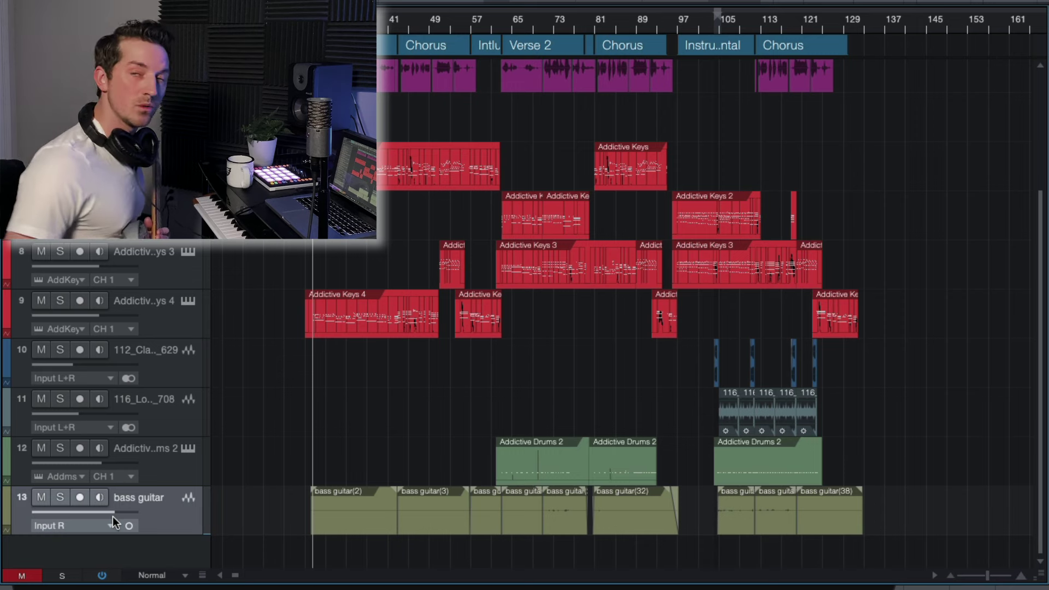
Add a mono audio track below the bass guitar, switch it to stereo input L+R, and enable recording and monitoring.
{"action": "right_click", "coordinate": [176, 549]}
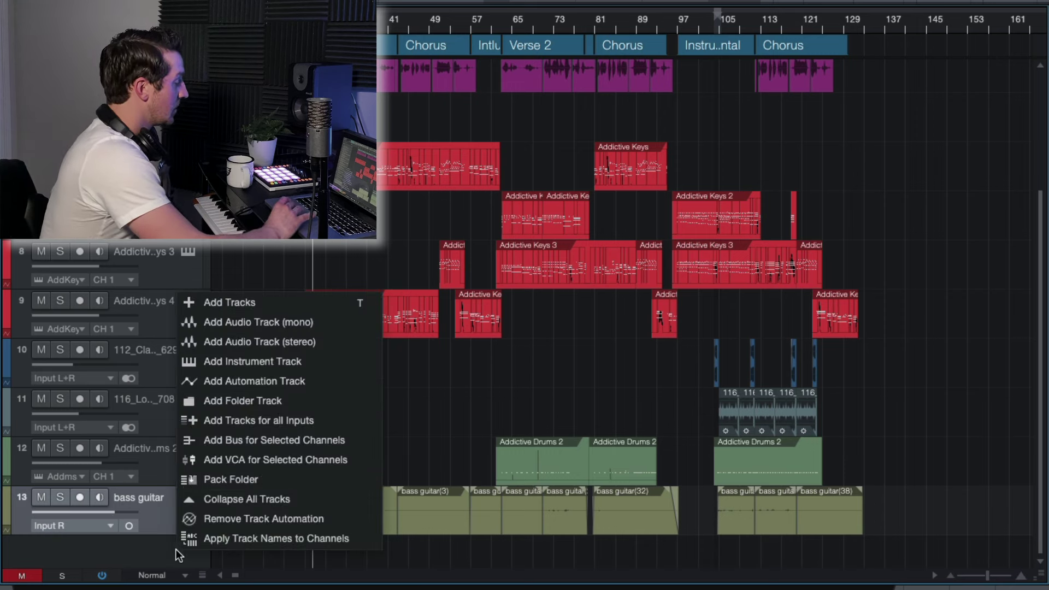
{"action": "left_click", "coordinate": [270, 321]}
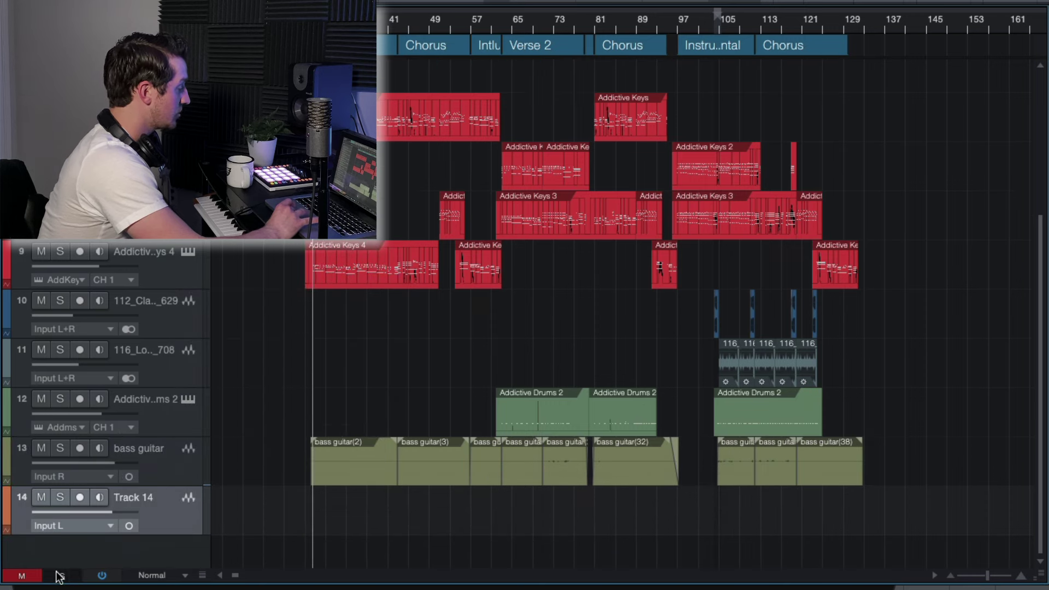
{"action": "left_click", "coordinate": [107, 523]}
{"action": "left_click", "coordinate": [104, 450]}
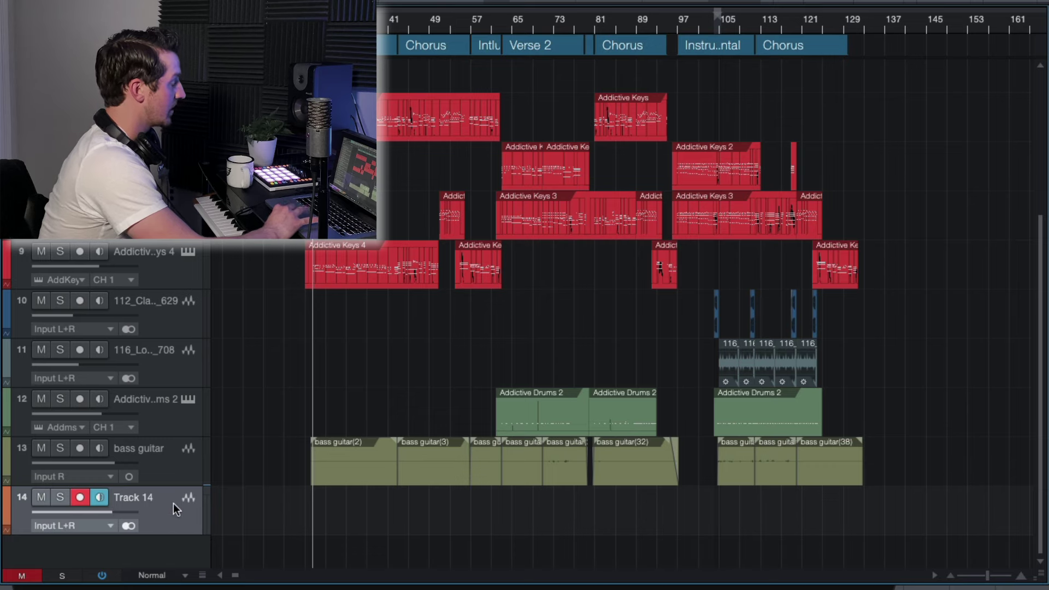
Insert the GTR Tool Rack (m->s) plug-in on Track 14 in the mixer.
{"action": "key", "text": "F3"}
{"action": "left_click", "coordinate": [960, 125]}
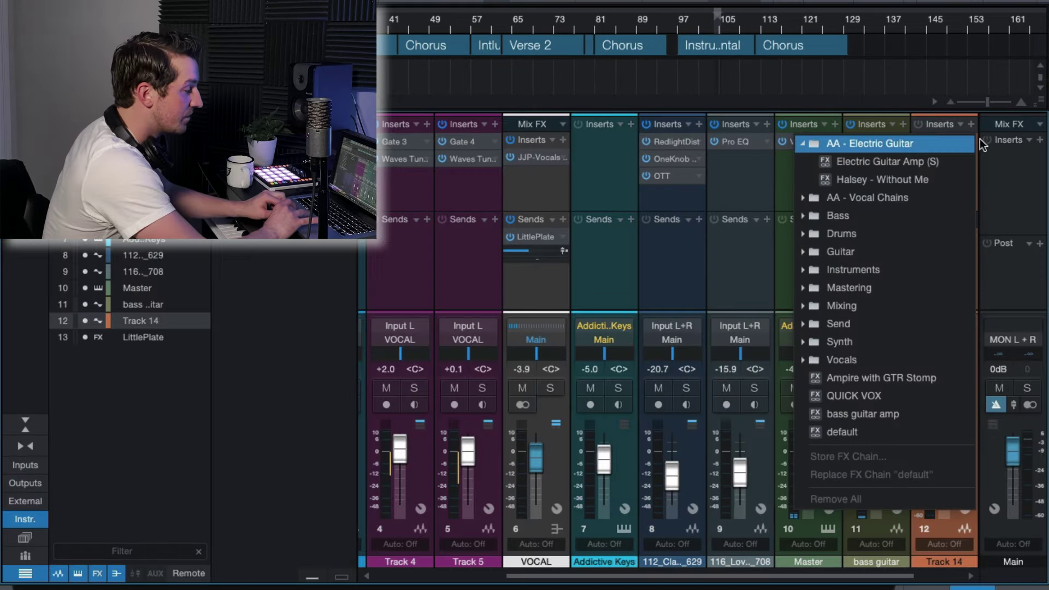
{"action": "left_click", "coordinate": [970, 125]}
{"action": "type", "text": "gtr"}
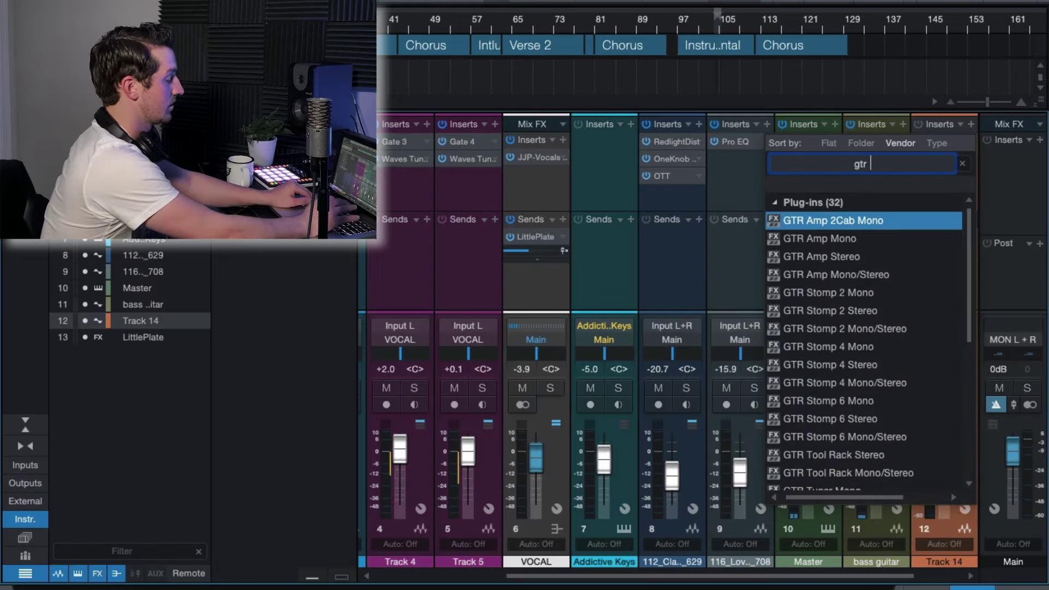
{"action": "type", "text": " tool"}
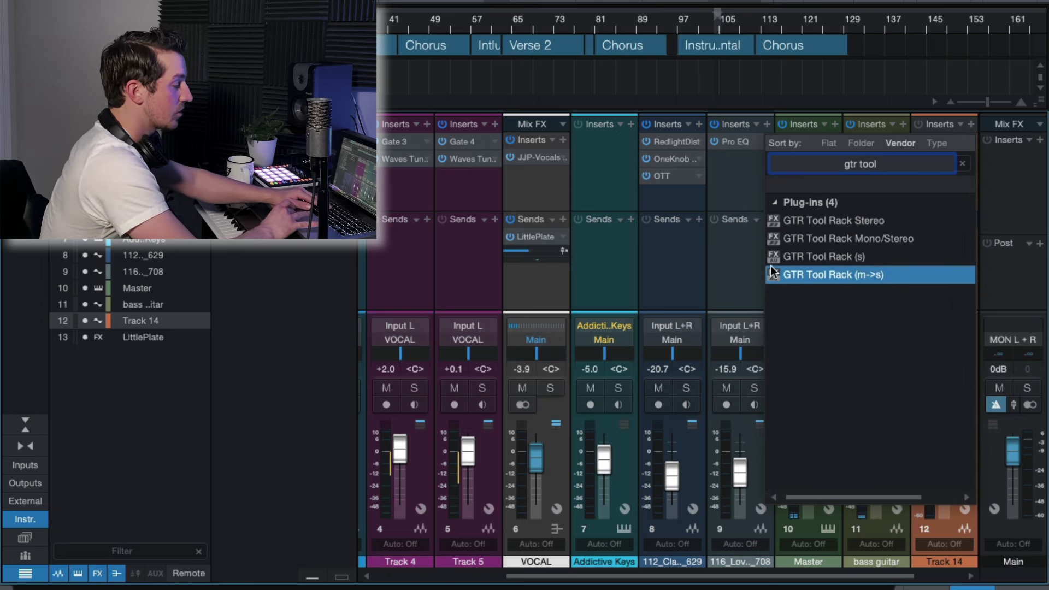
{"action": "left_click", "coordinate": [850, 275]}
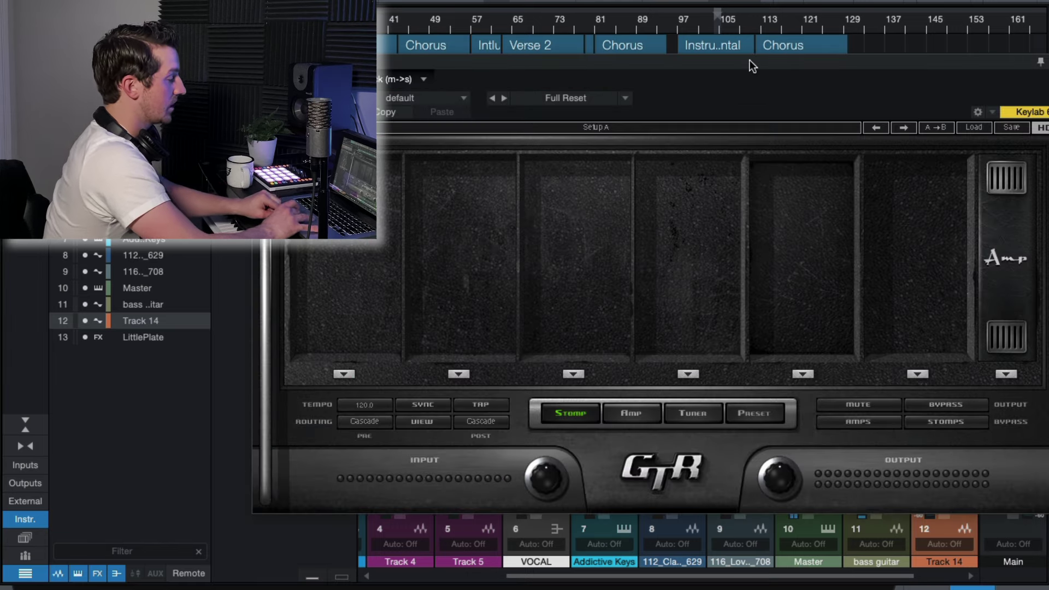
{"action": "left_click_drag", "start_coordinate": [750, 61], "coordinate": [621, 42]}
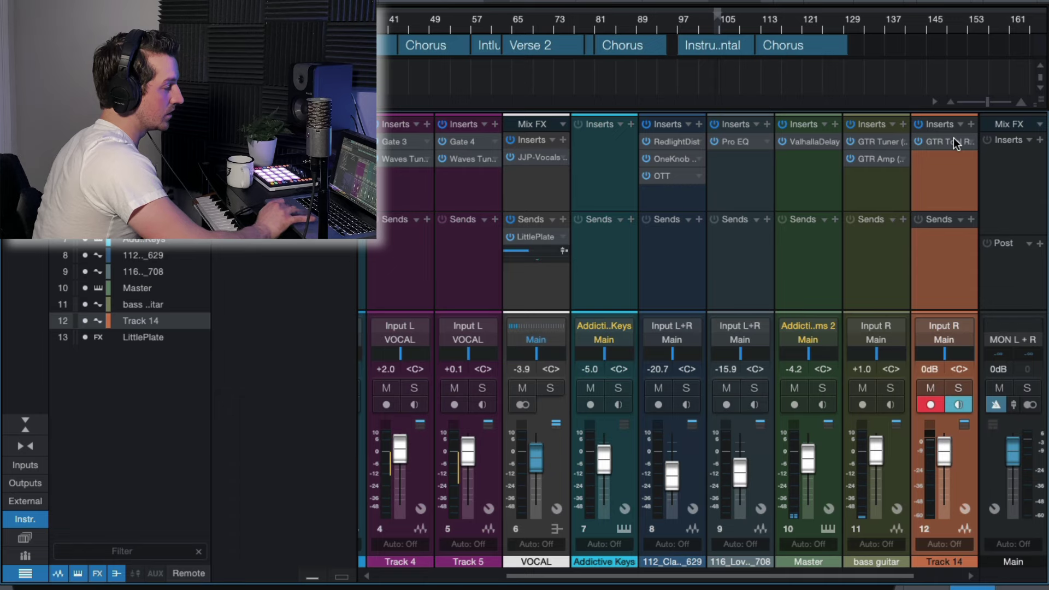
Reopen Track 14's GTR Tool Rack, view its Tuner, and bring up its Preset section.
{"action": "left_click", "coordinate": [951, 142]}
{"action": "left_click", "coordinate": [564, 395]}
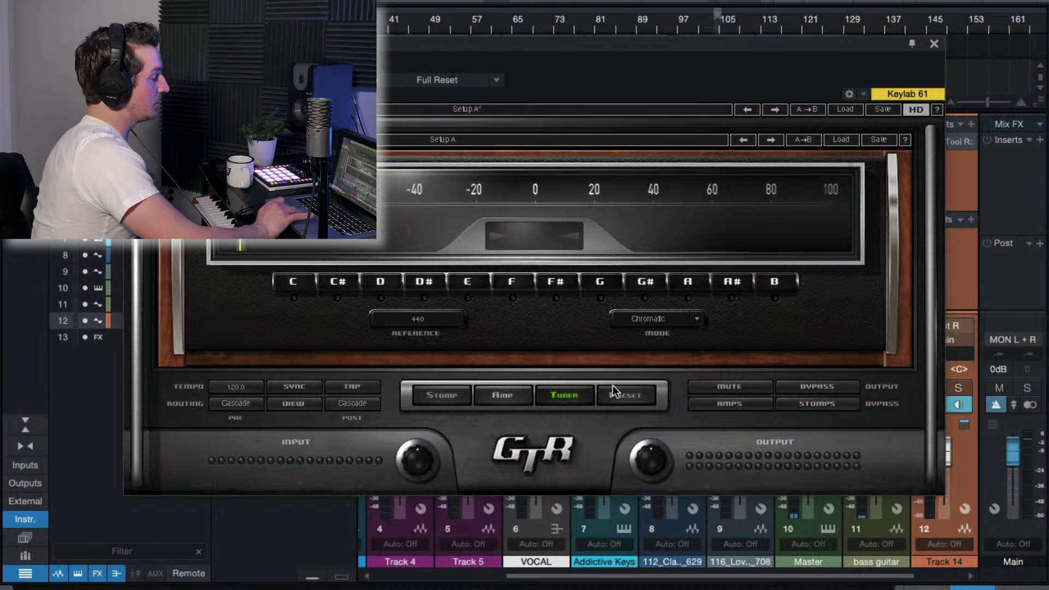
{"action": "left_click", "coordinate": [611, 385]}
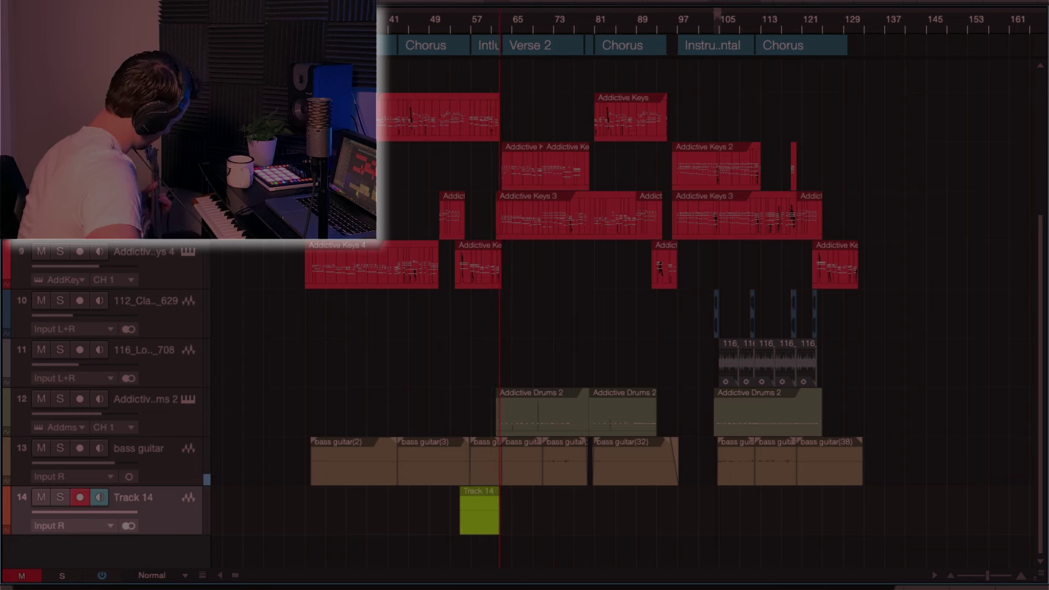
Delete the unwanted take on Track 14 and record a new one from about bar 53 to bar 63.
{"action": "key", "text": "space"}
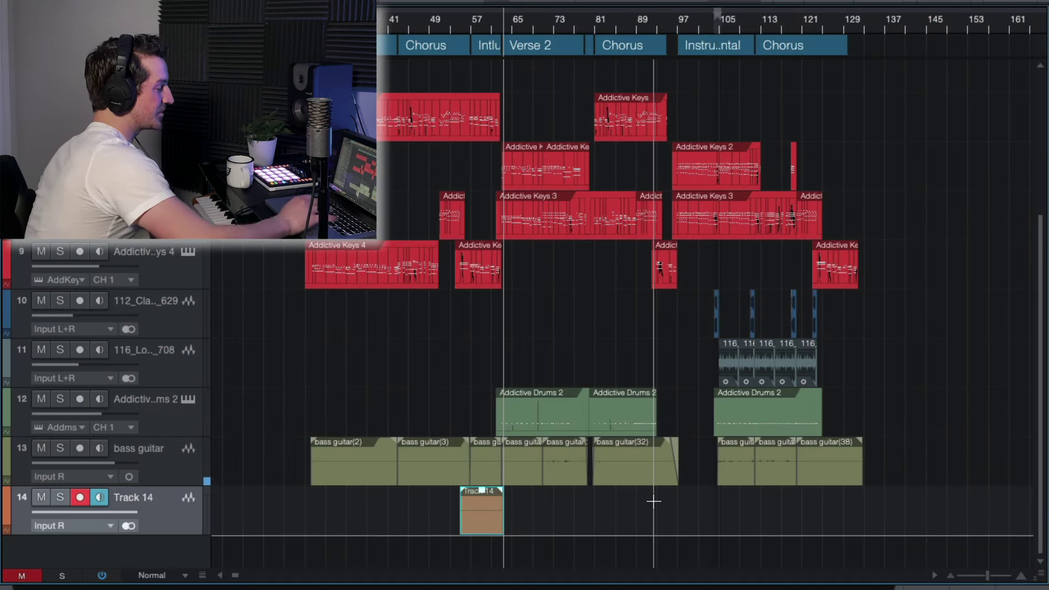
{"action": "key", "text": "Delete"}
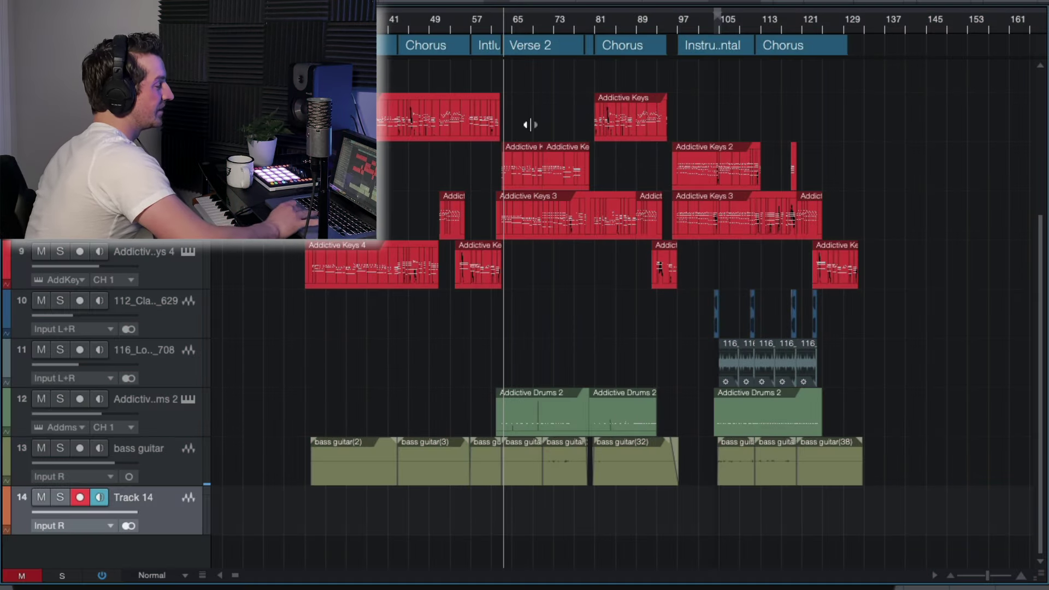
{"action": "left_click", "coordinate": [461, 21]}
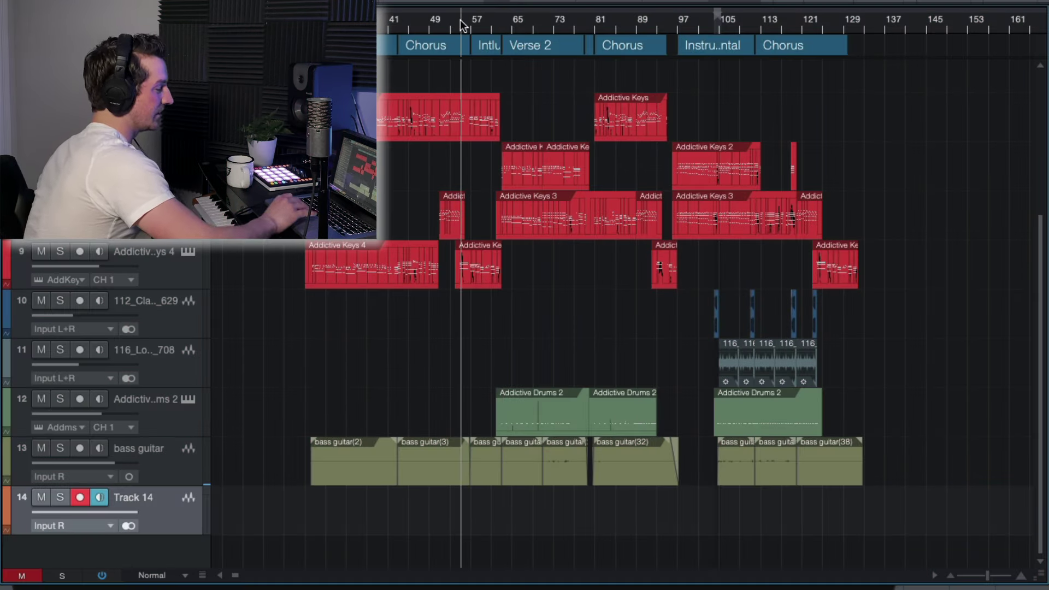
{"action": "key", "text": "e"}
{"action": "key", "text": "e"}
{"action": "key", "text": "e"}
{"action": "left_click", "coordinate": [441, 25]}
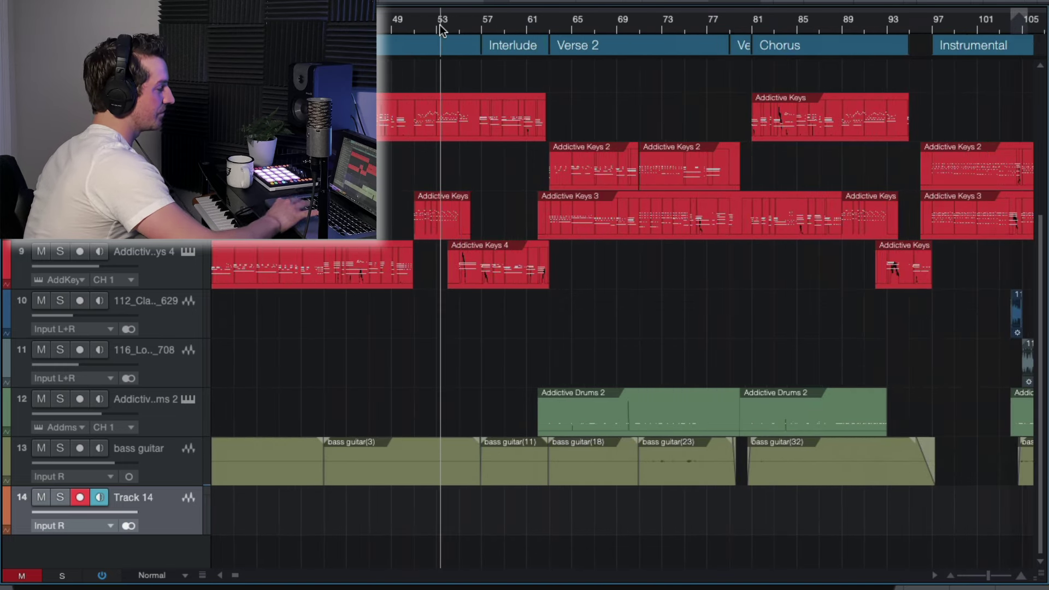
{"action": "key", "text": "KP_Multiply"}
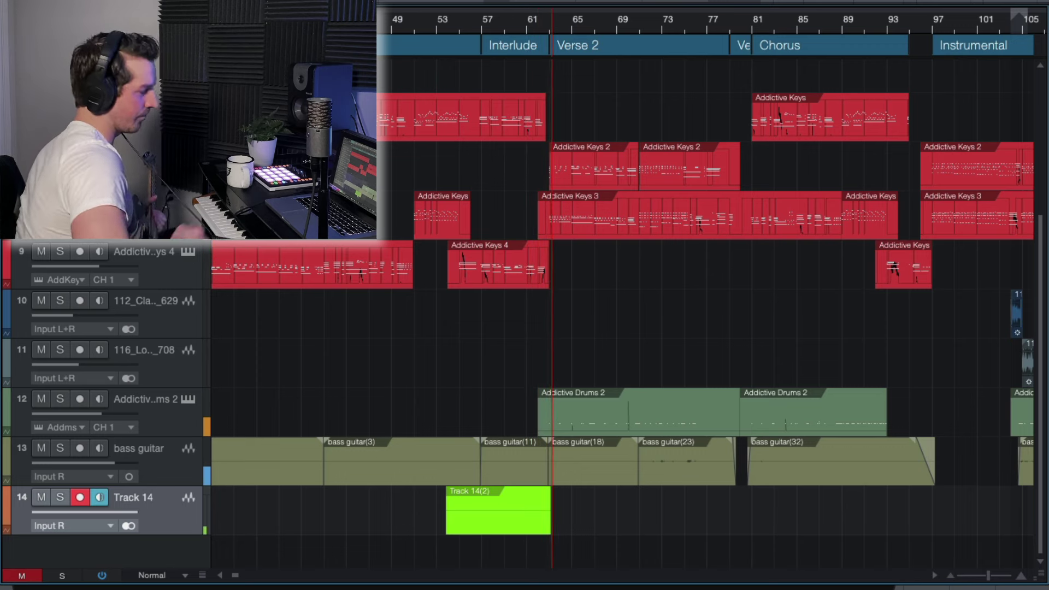
{"action": "key", "text": "space"}
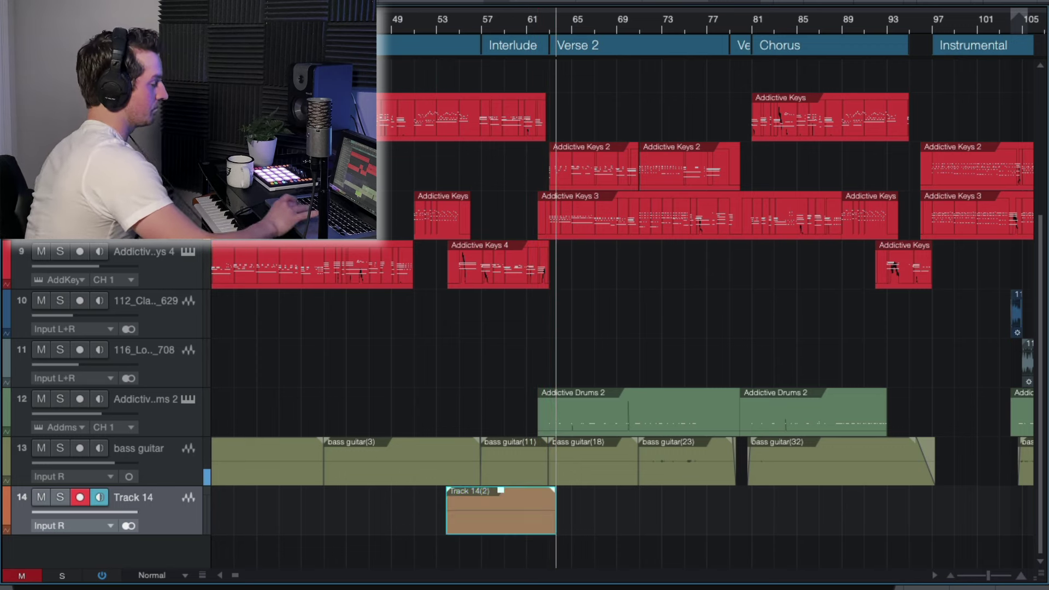
Play back the new take from about bar 56, and play Verse 2 from about bar 62.
{"action": "left_click", "coordinate": [475, 18]}
{"action": "key", "text": "space"}
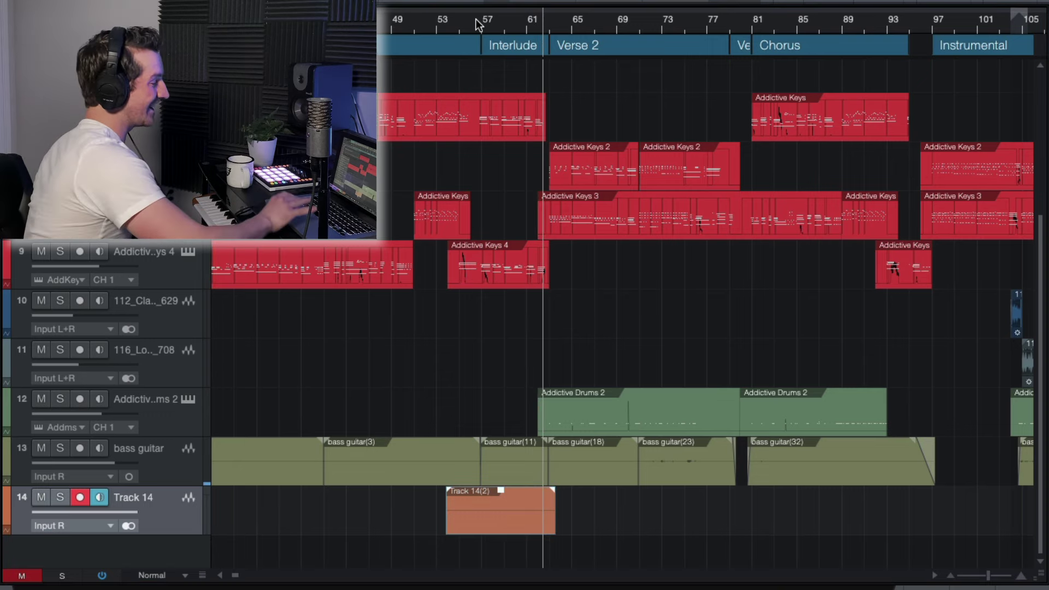
{"action": "scroll", "coordinate": [625, 227], "scroll_direction": "down", "scroll_amount": 2}
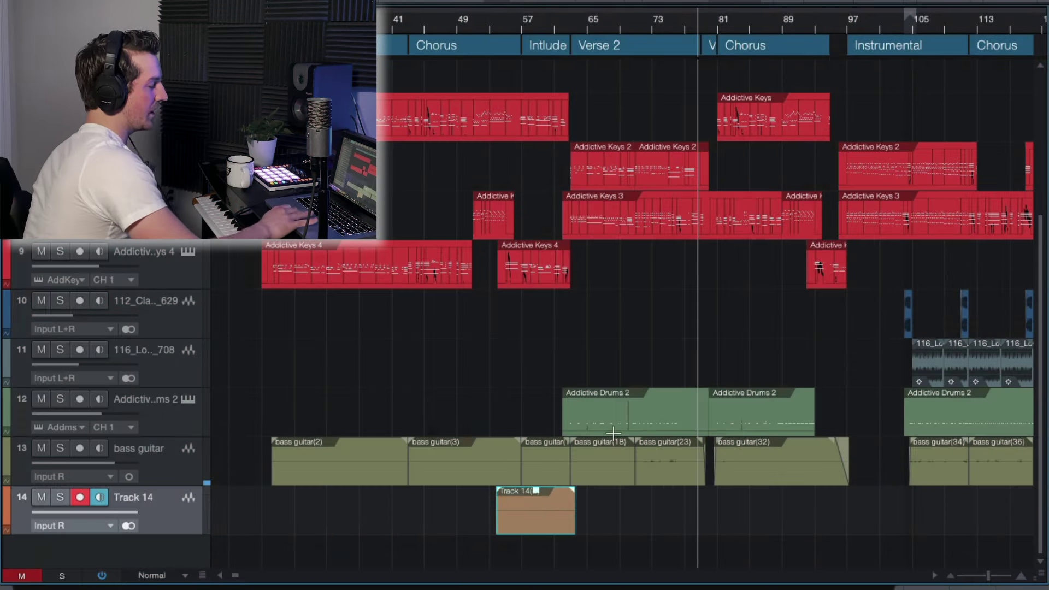
{"action": "left_click", "coordinate": [566, 23]}
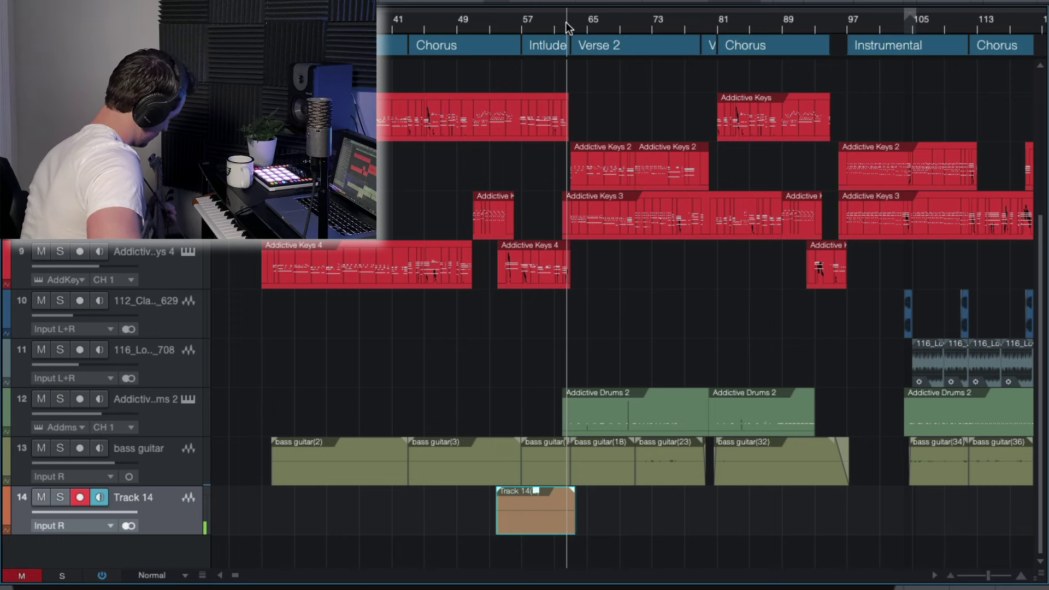
{"action": "key", "text": "space"}
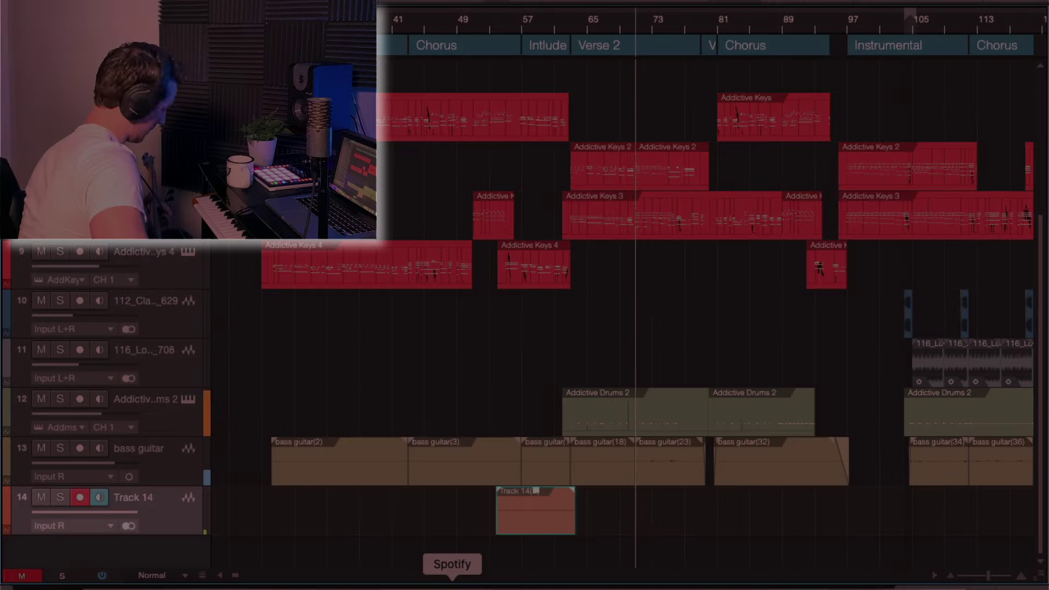
{"action": "key", "text": "space"}
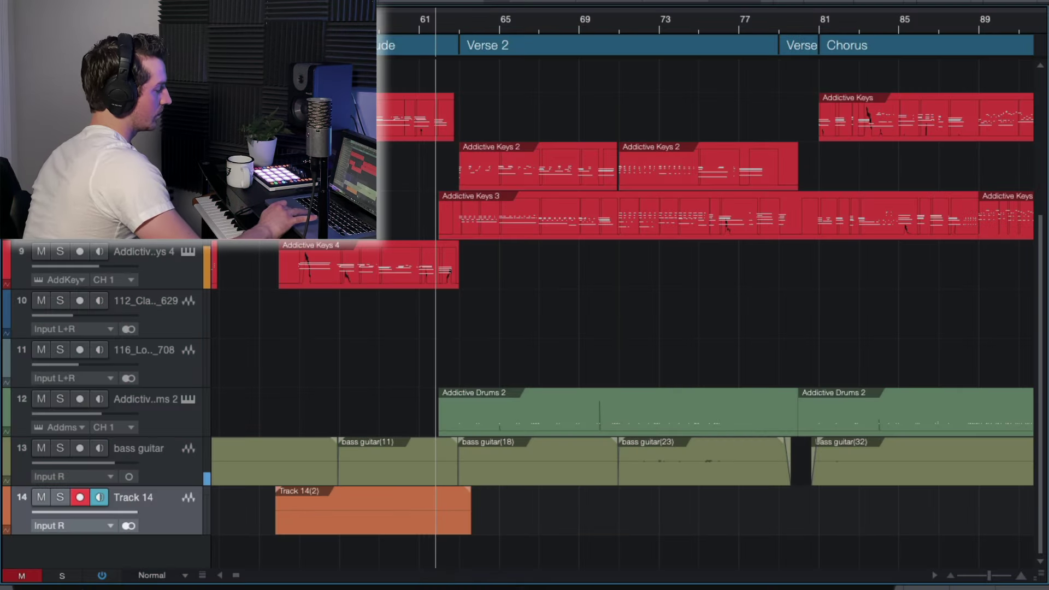
Record a take on Track 14 from about bar 62 through Verse 2, and trim its end to just before bar 81.
{"action": "key", "text": "KP_Multiply"}
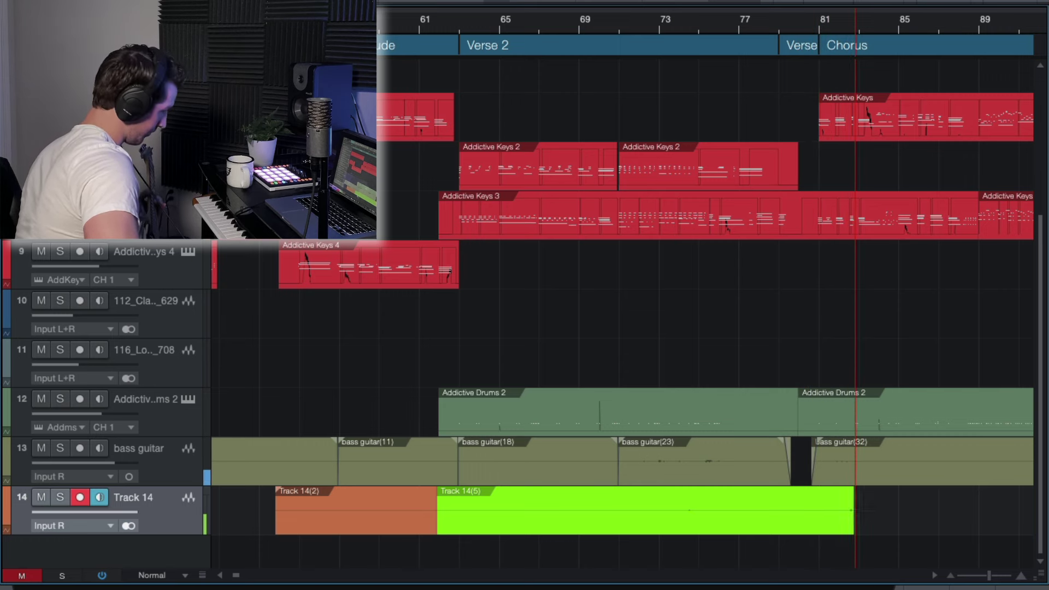
{"action": "key", "text": "space"}
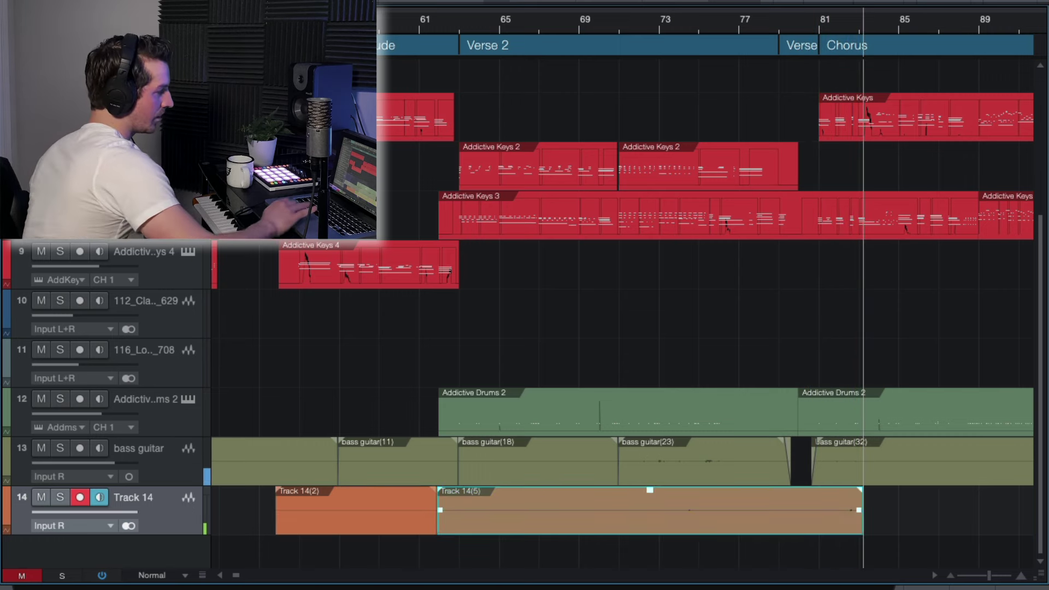
{"action": "left_click", "coordinate": [791, 22]}
{"action": "key", "text": "space"}
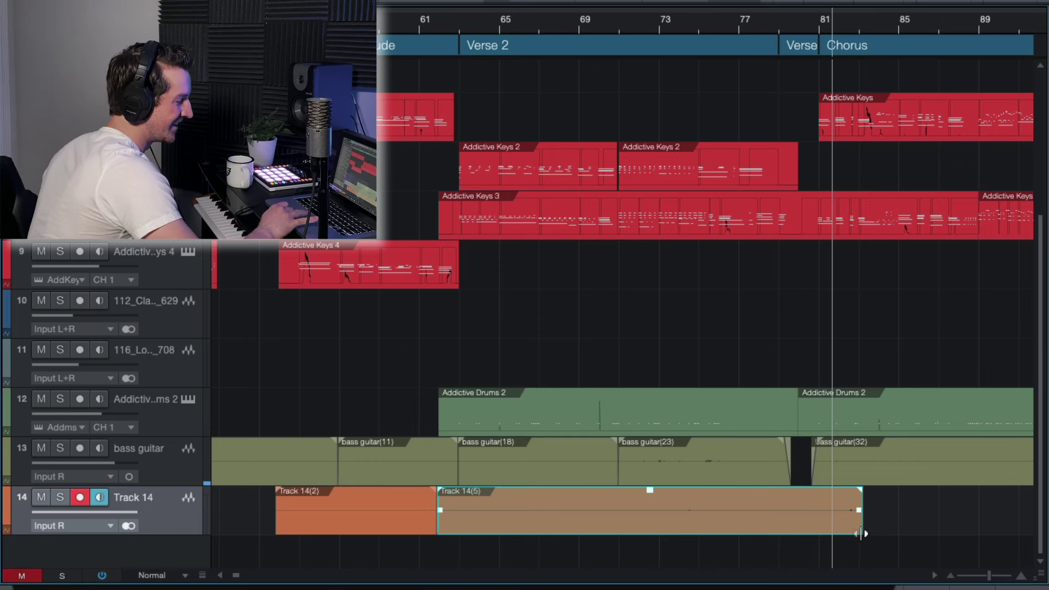
{"action": "left_click_drag", "start_coordinate": [861, 528], "coordinate": [816, 528]}
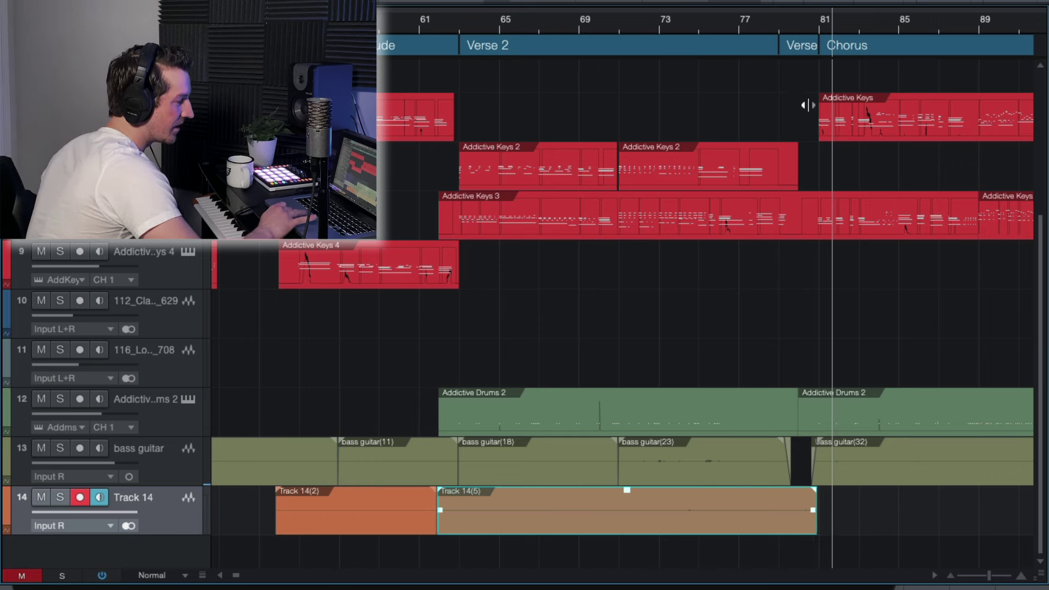
Record the second chorus on Track 14 from about bar 79 to bar 95.
{"action": "left_click", "coordinate": [779, 23]}
{"action": "key", "text": "space"}
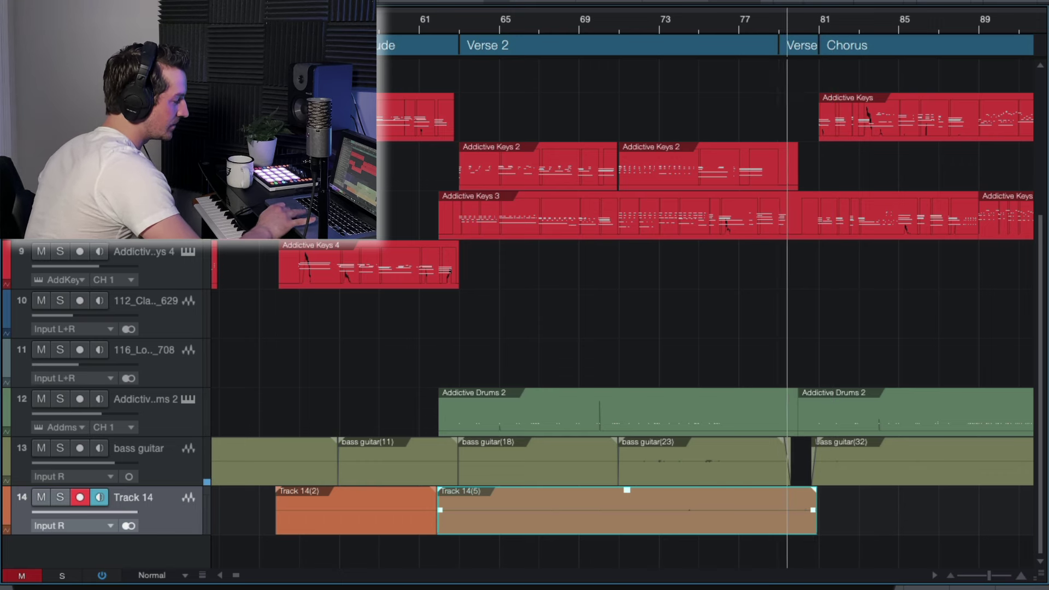
{"action": "left_click", "coordinate": [541, 588]}
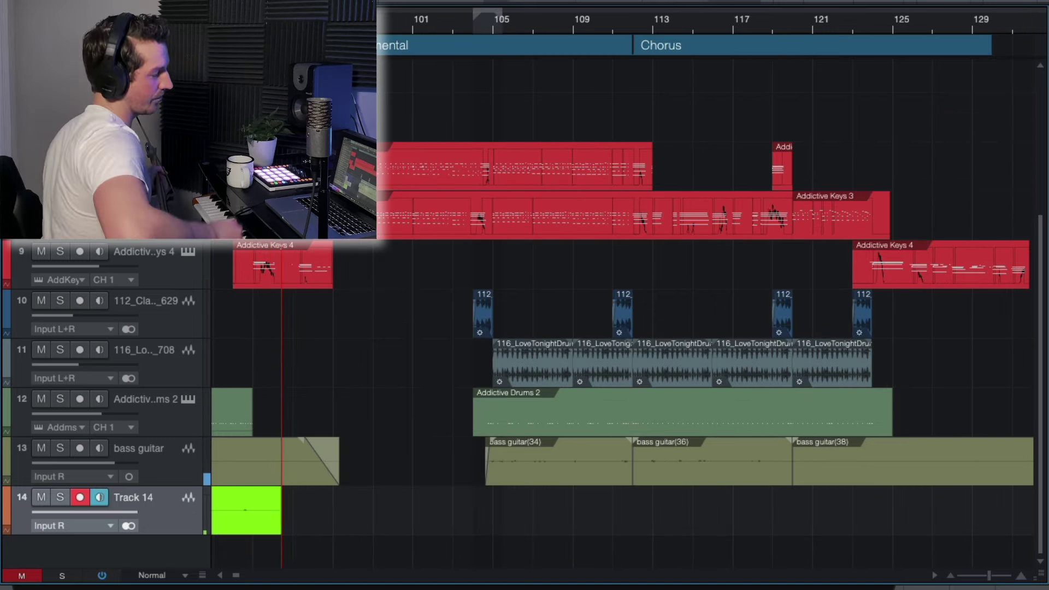
{"action": "key", "text": "space"}
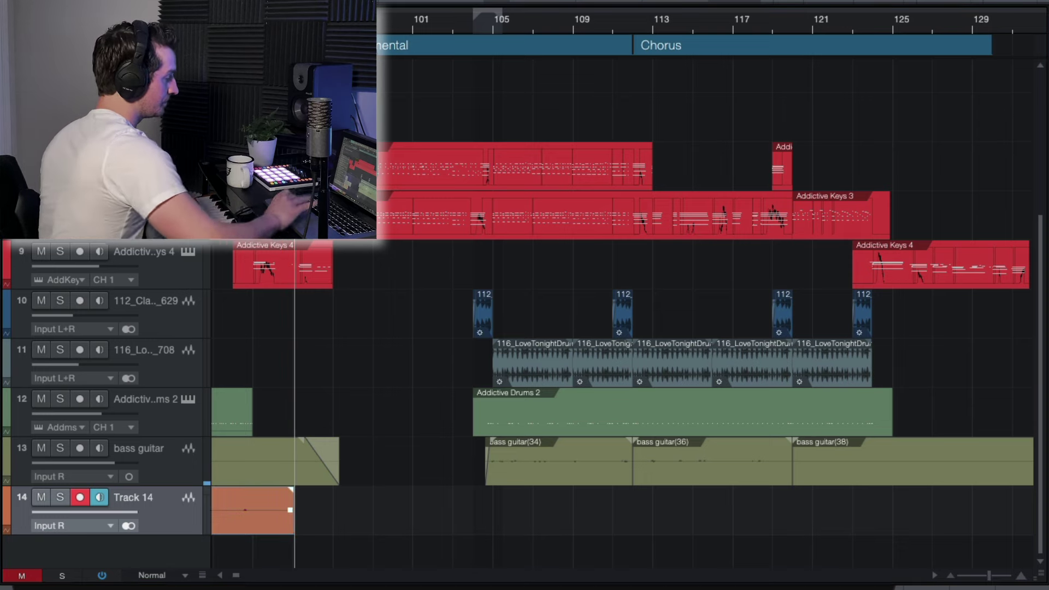
Play the song from the end of the second chorus into the Instrumental section.
{"action": "scroll", "coordinate": [578, 418], "scroll_direction": "left", "scroll_amount": 10}
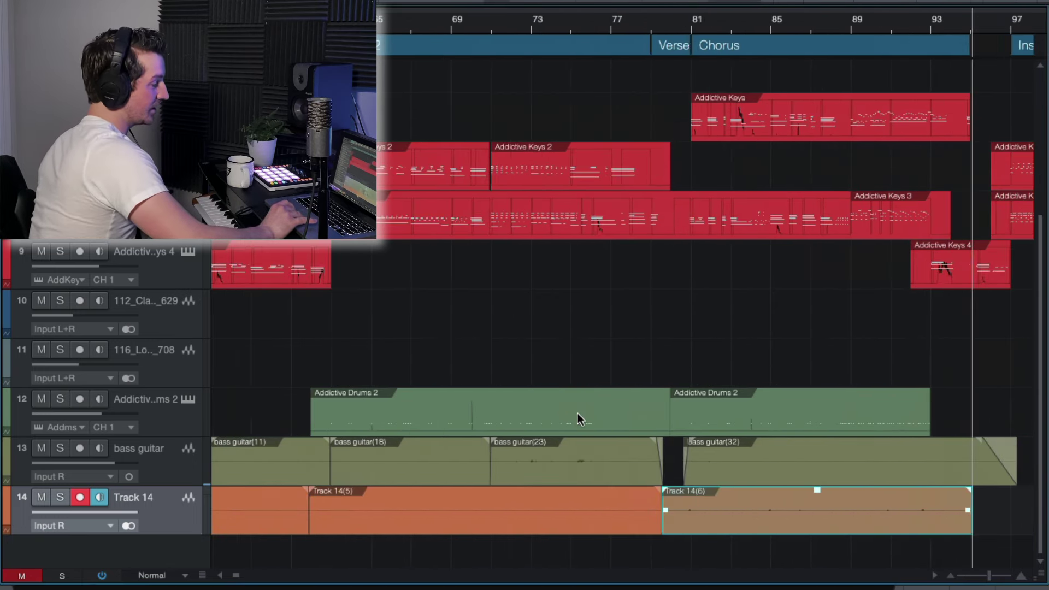
{"action": "scroll", "coordinate": [578, 419], "scroll_direction": "down", "scroll_amount": 5}
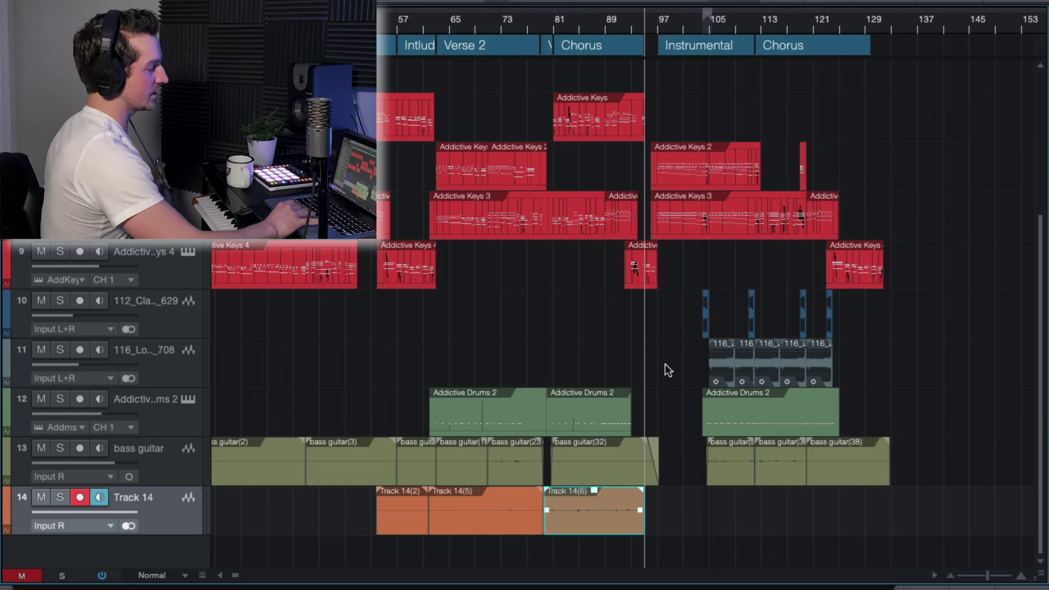
{"action": "scroll", "coordinate": [665, 365], "scroll_direction": "up", "scroll_amount": 3}
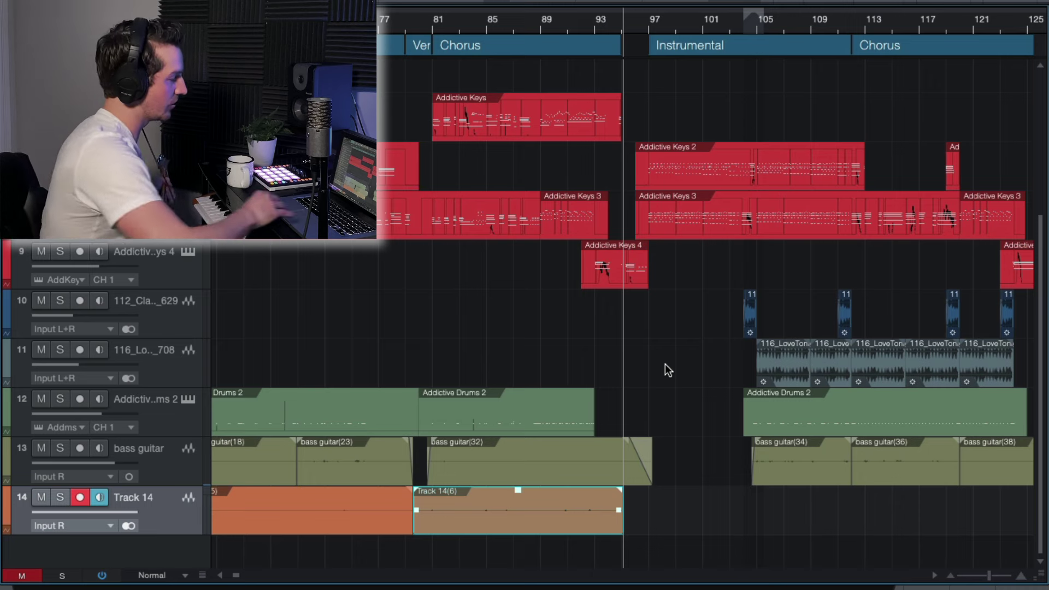
{"action": "key", "text": "space"}
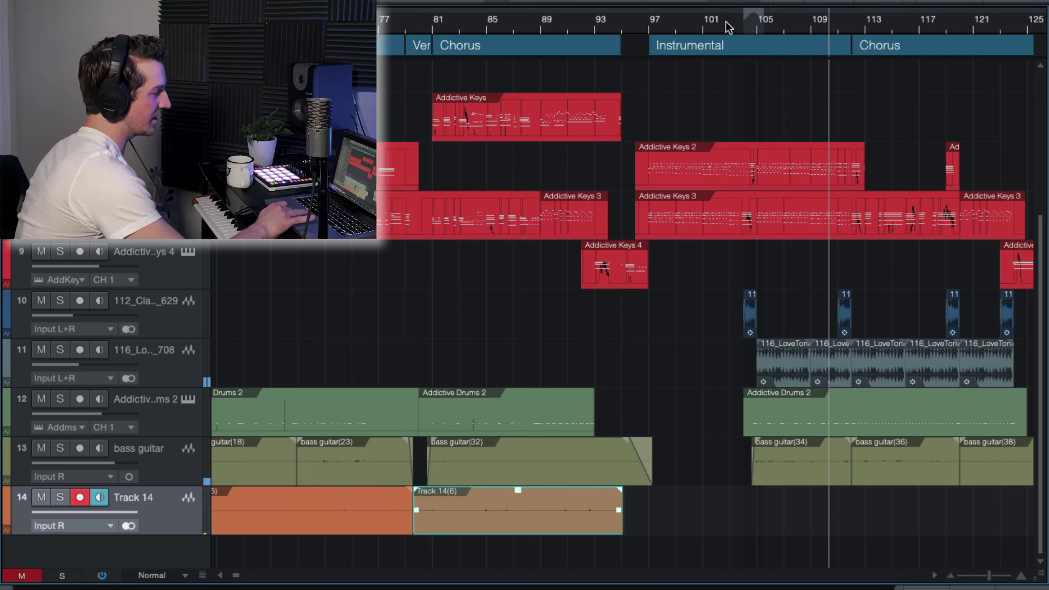
Record a take for the Instrumental section on Track 14 from about bar 95 to just past bar 112.
{"action": "left_click", "coordinate": [638, 22]}
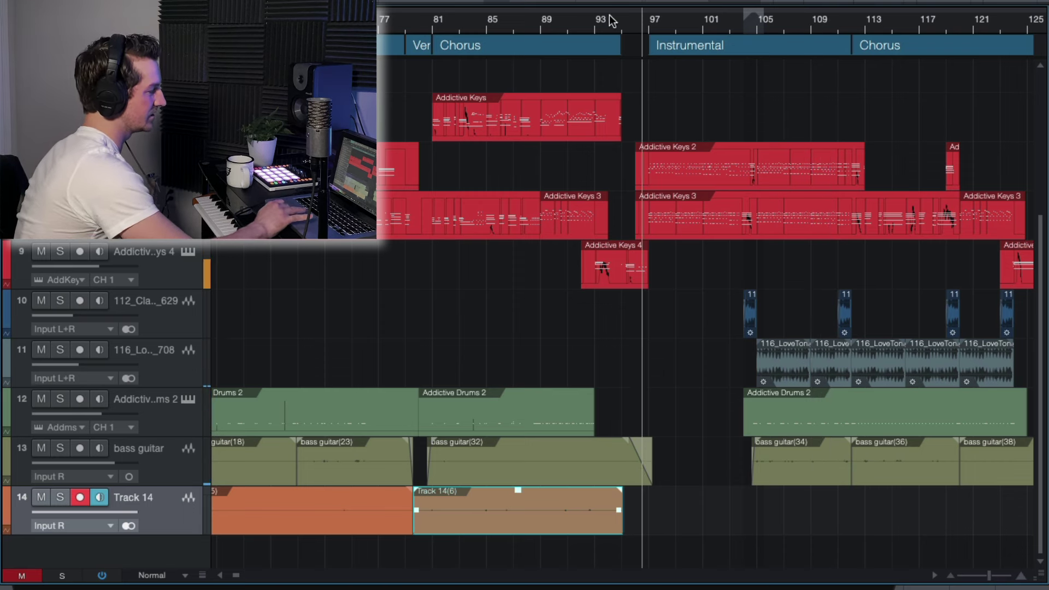
{"action": "left_click", "coordinate": [622, 17]}
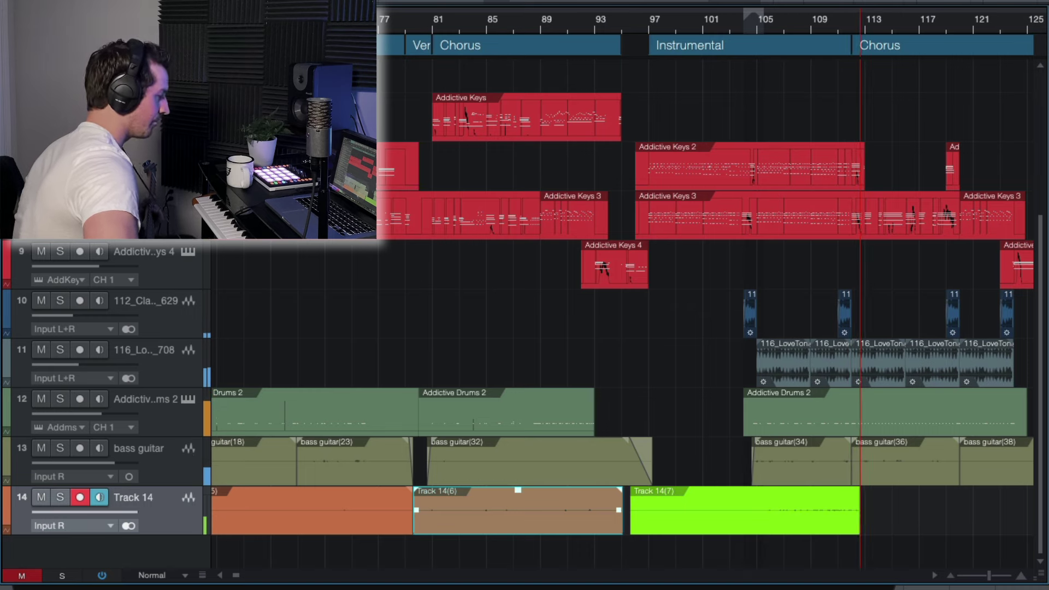
{"action": "key", "text": "space"}
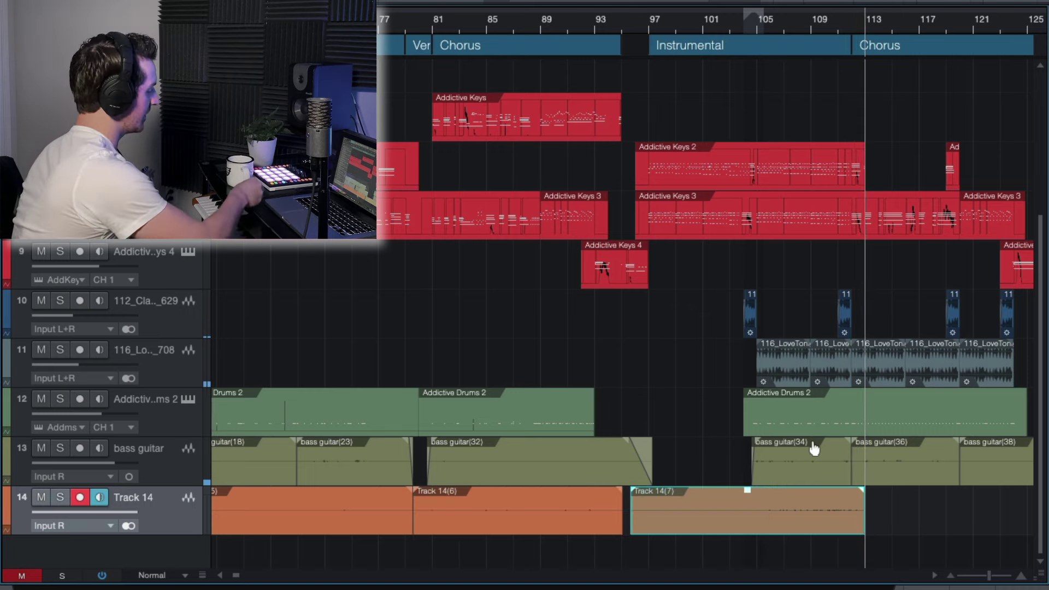
Trim the end of the Instrumental take on Track 14 back to about bar 112, where the last chorus starts.
{"action": "scroll", "coordinate": [814, 449], "scroll_direction": "up", "scroll_amount": 5}
{"action": "scroll", "coordinate": [814, 450], "scroll_direction": "right", "scroll_amount": 2}
{"action": "scroll", "coordinate": [814, 449], "scroll_direction": "right", "scroll_amount": 2}
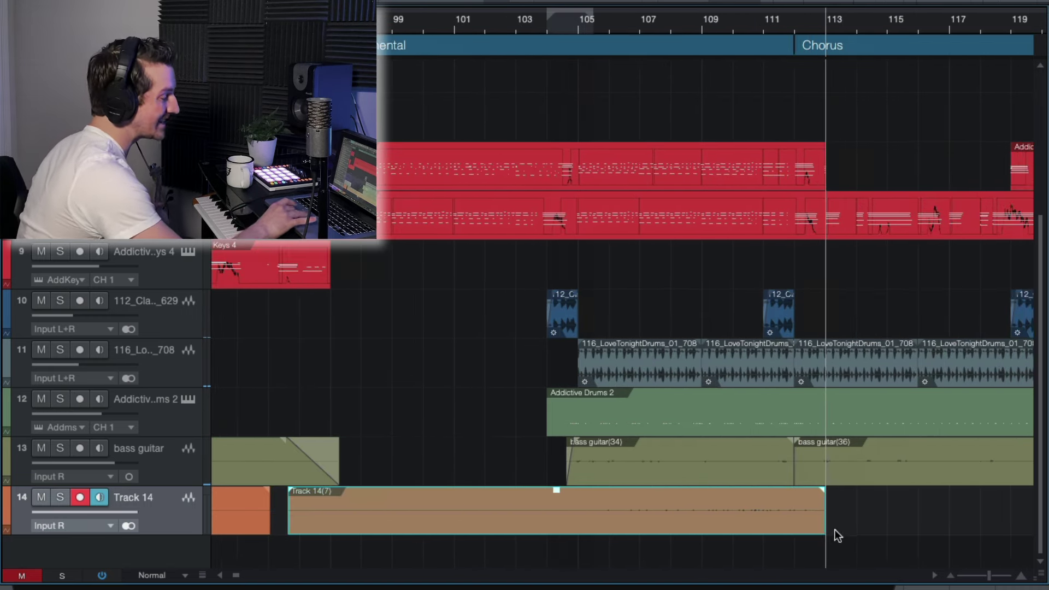
{"action": "left_click_drag", "start_coordinate": [829, 528], "coordinate": [798, 526]}
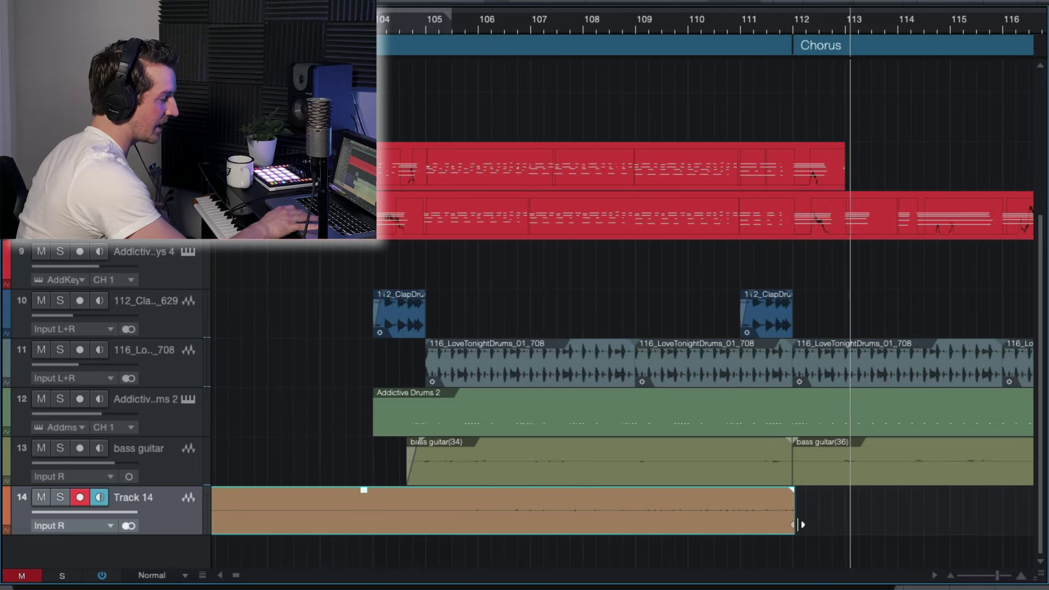
Play the song through the Instrumental section and into the beginning of the last chorus.
{"action": "scroll", "coordinate": [798, 526], "scroll_direction": "down", "scroll_amount": 3}
{"action": "left_click", "coordinate": [601, 19]}
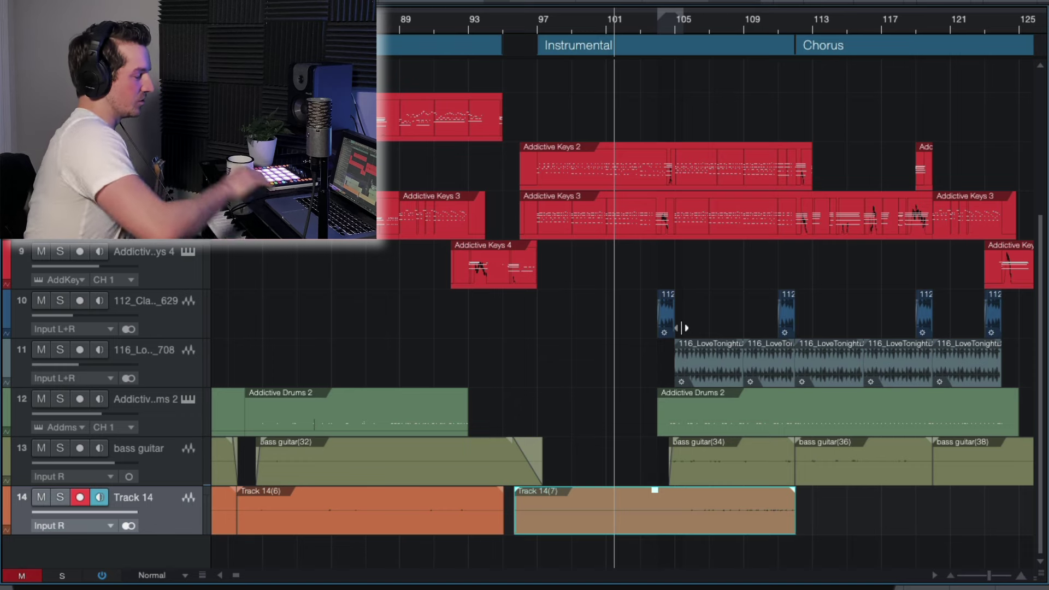
{"action": "scroll", "coordinate": [713, 430], "scroll_direction": "up", "scroll_amount": 2}
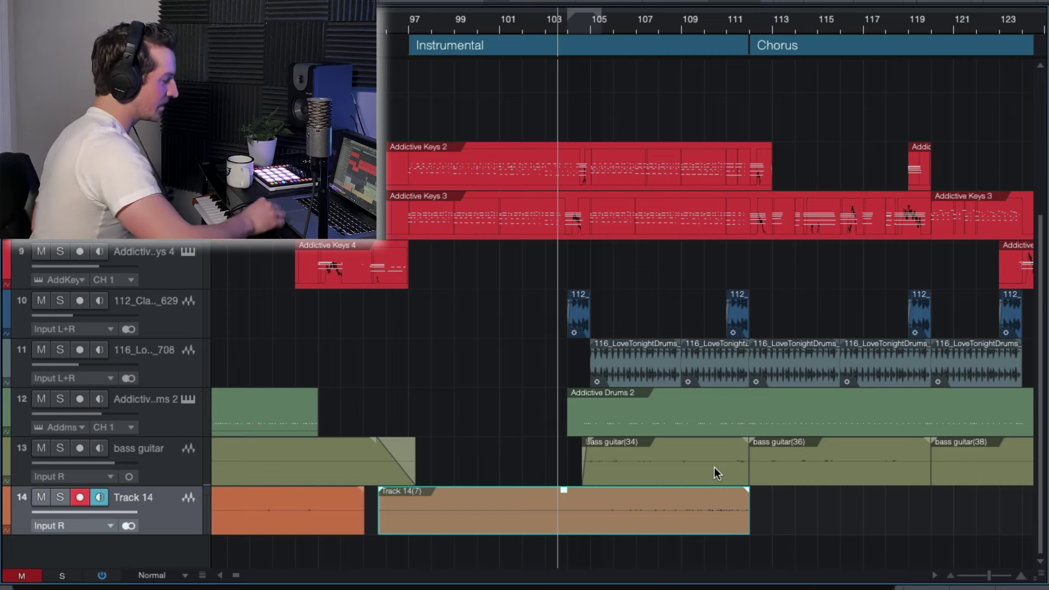
{"action": "left_click", "coordinate": [741, 8]}
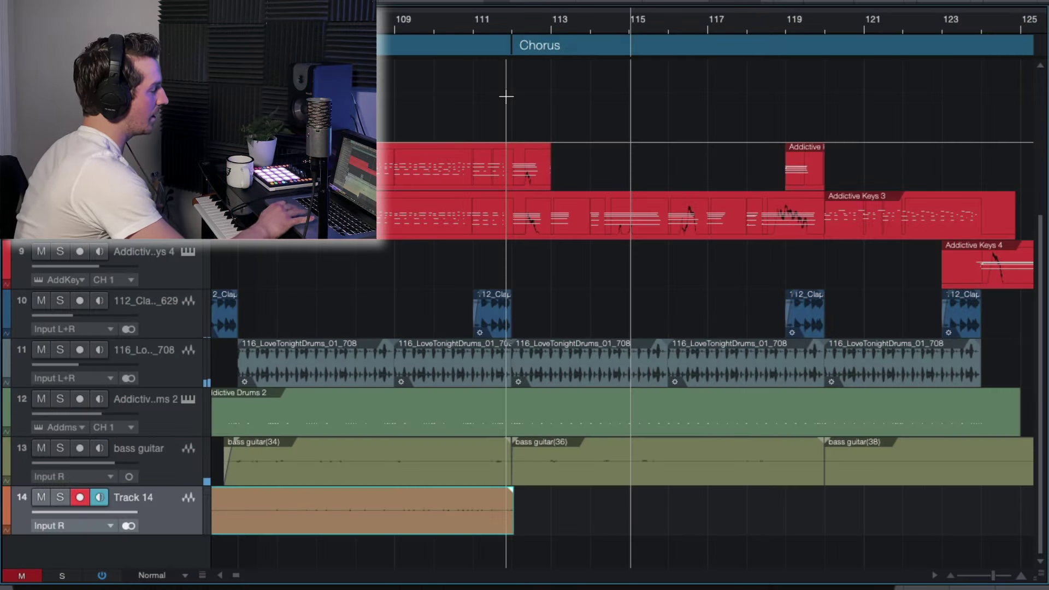
{"action": "scroll", "coordinate": [506, 97], "scroll_direction": "left", "scroll_amount": 2}
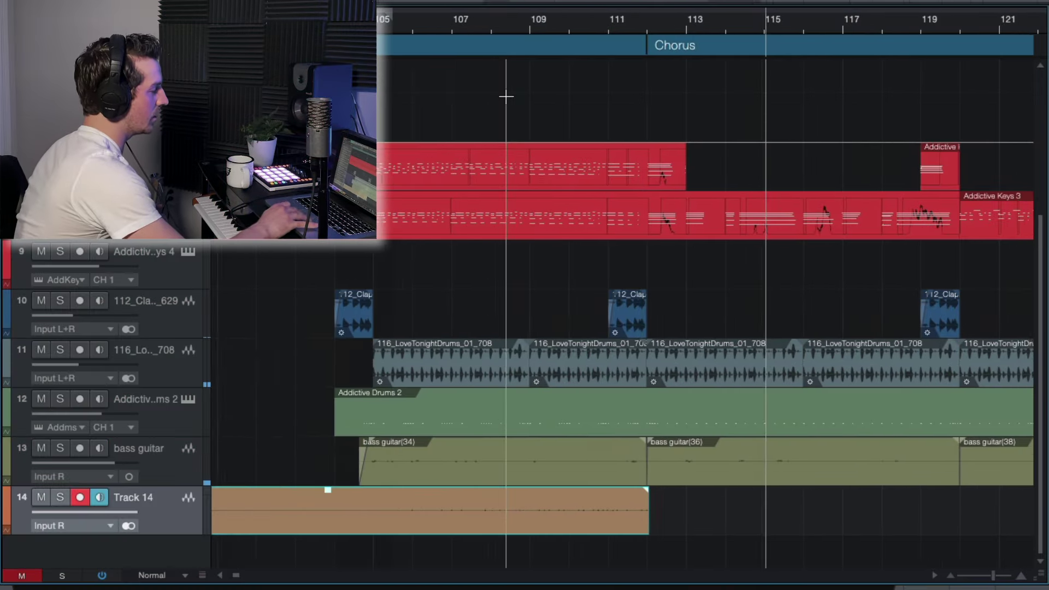
{"action": "scroll", "coordinate": [503, 94], "scroll_direction": "right", "scroll_amount": 5}
{"action": "scroll", "coordinate": [504, 94], "scroll_direction": "up", "scroll_amount": 4}
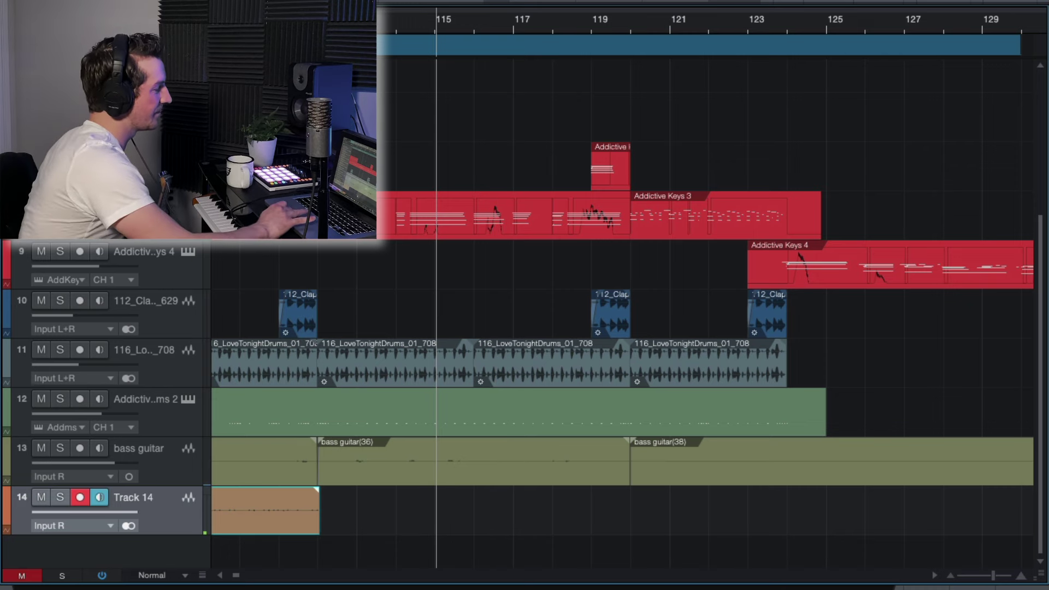
{"action": "key", "text": "space"}
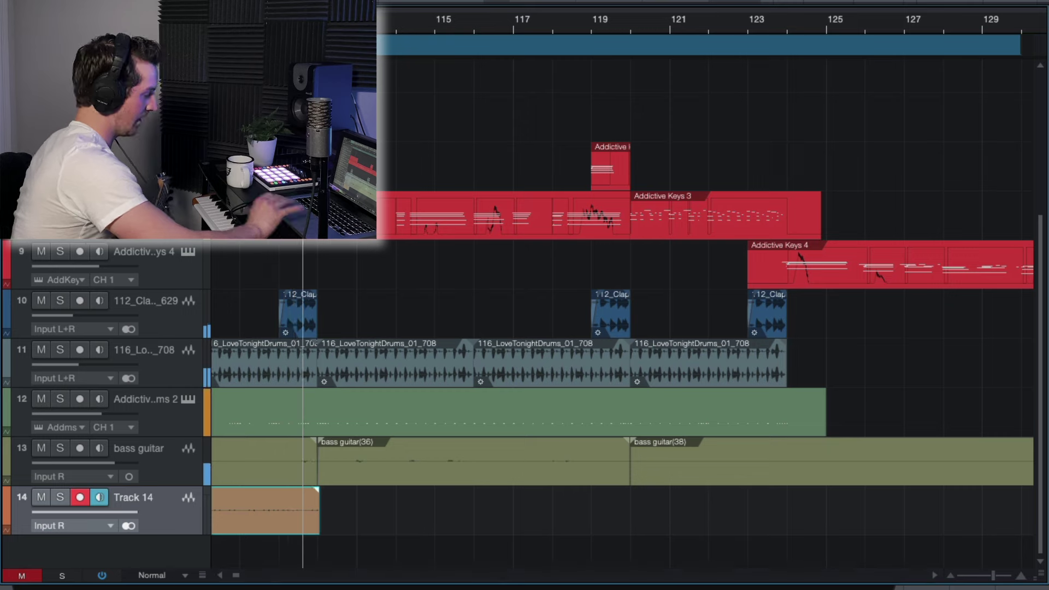
{"action": "scroll", "coordinate": [426, 517], "scroll_direction": "left", "scroll_amount": 3}
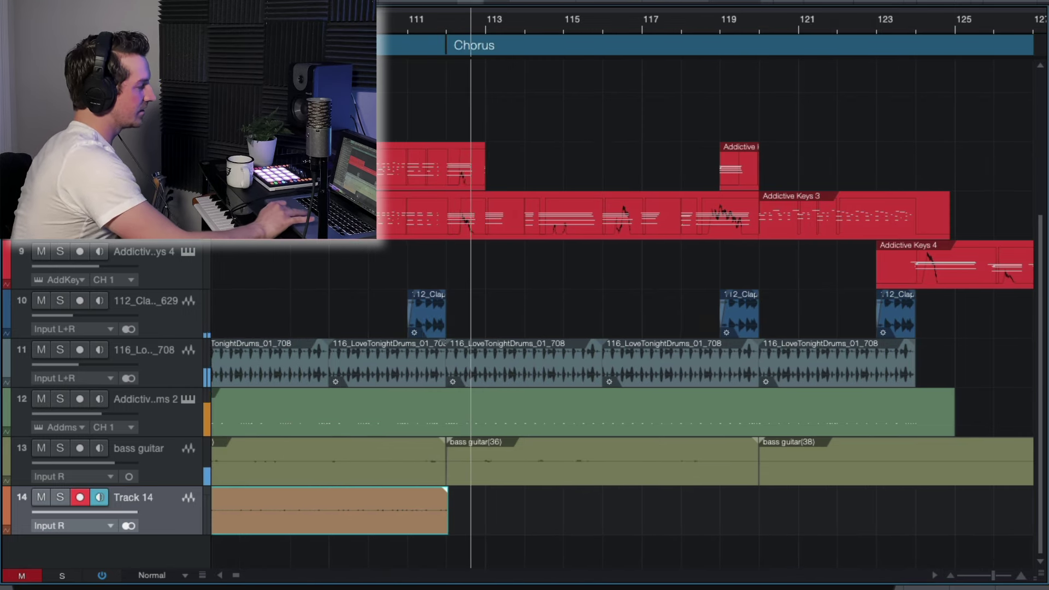
Try recording the last chorus on Track 14 twice from about bar 111, and undo each take.
{"action": "left_click", "coordinate": [373, 22]}
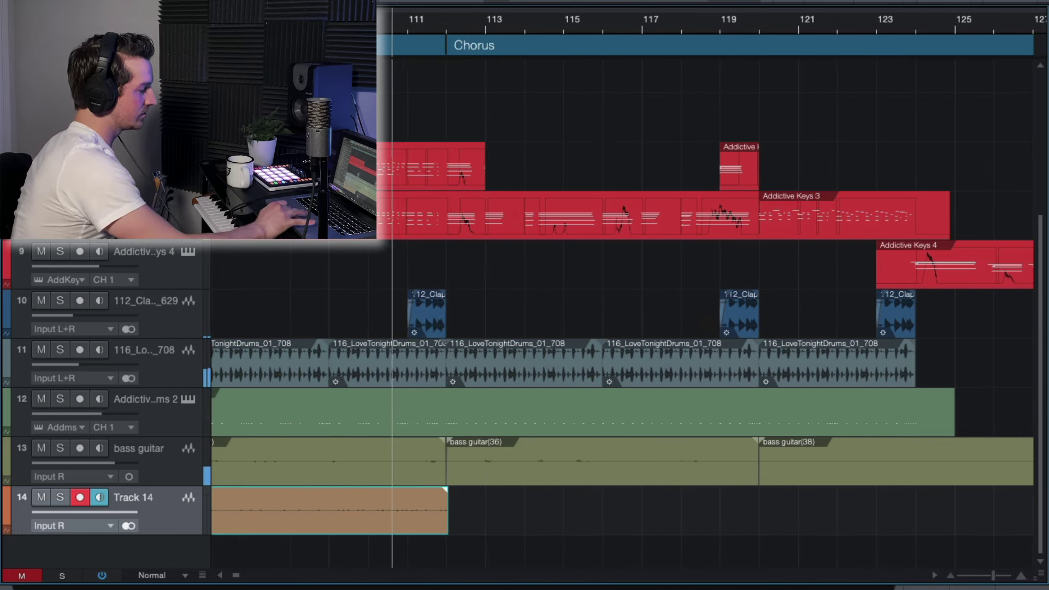
{"action": "key", "text": "KP_Multiply"}
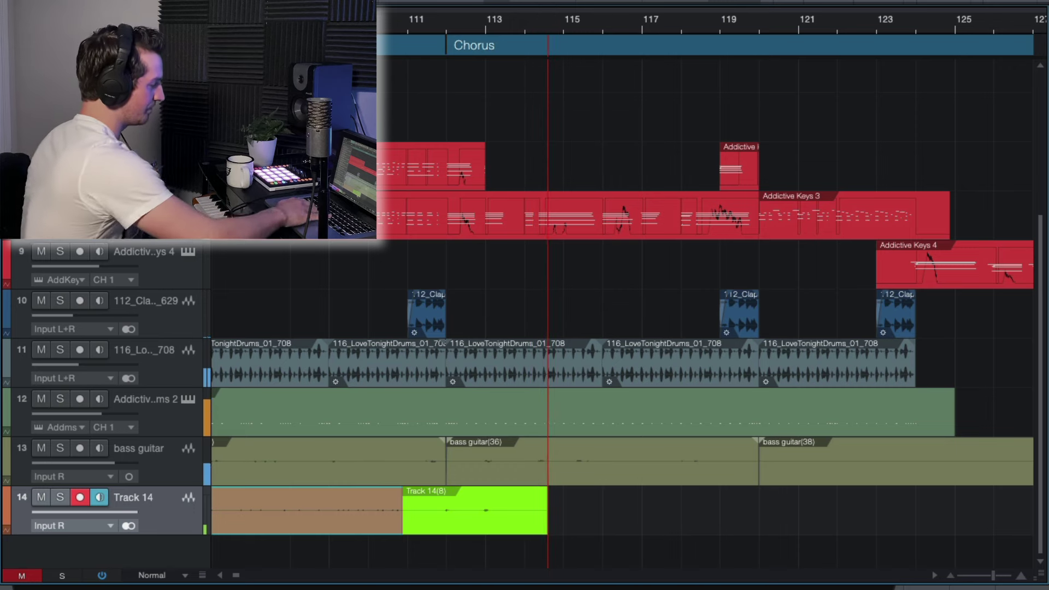
{"action": "key", "text": "space"}
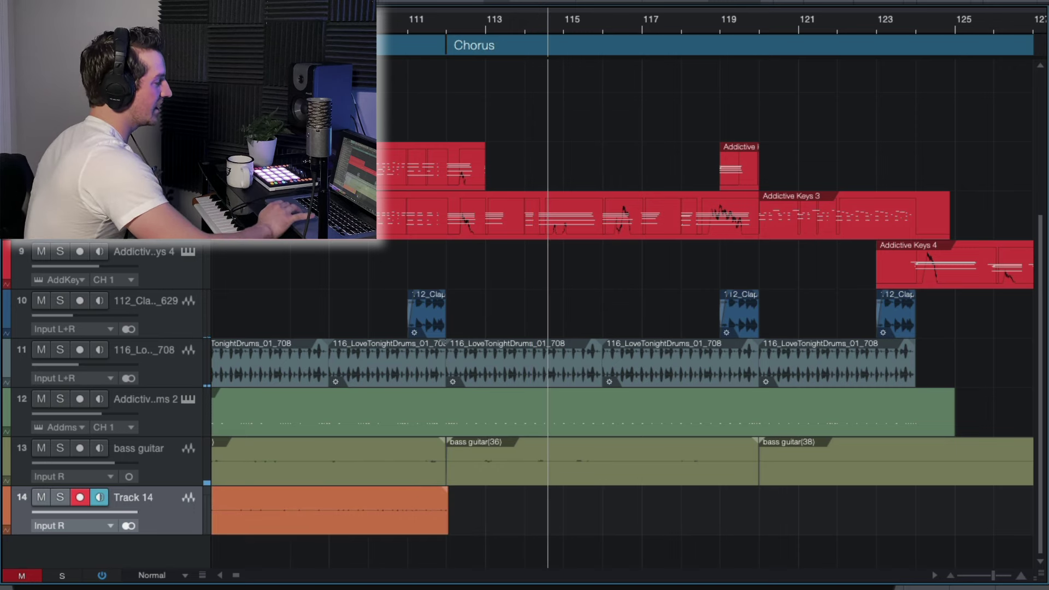
{"action": "double_click", "coordinate": [359, 22]}
{"action": "left_click", "coordinate": [459, 589]}
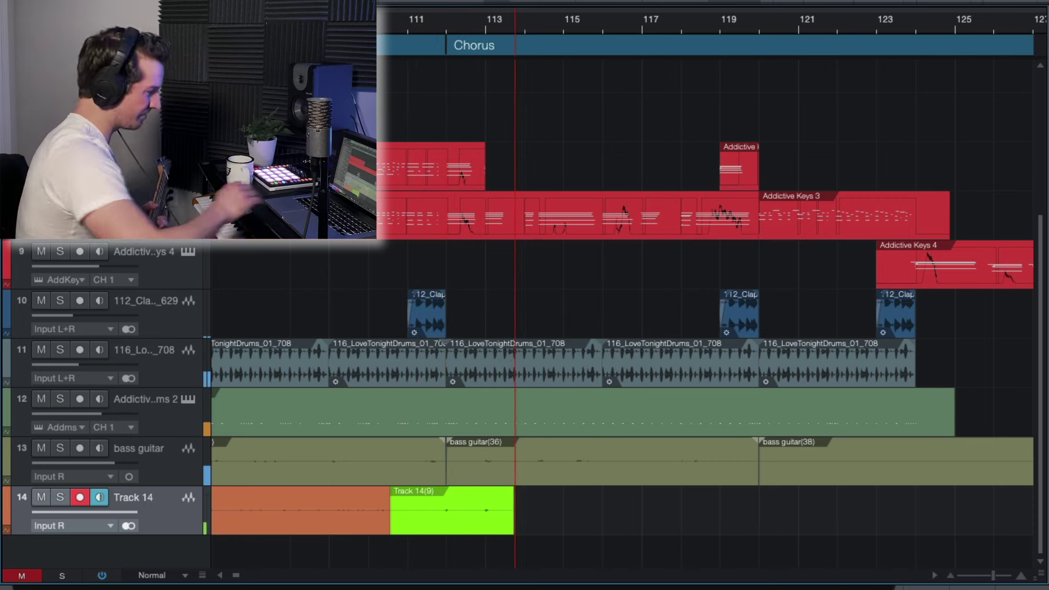
{"action": "key", "text": "space"}
{"action": "key", "text": "ctrl+z"}
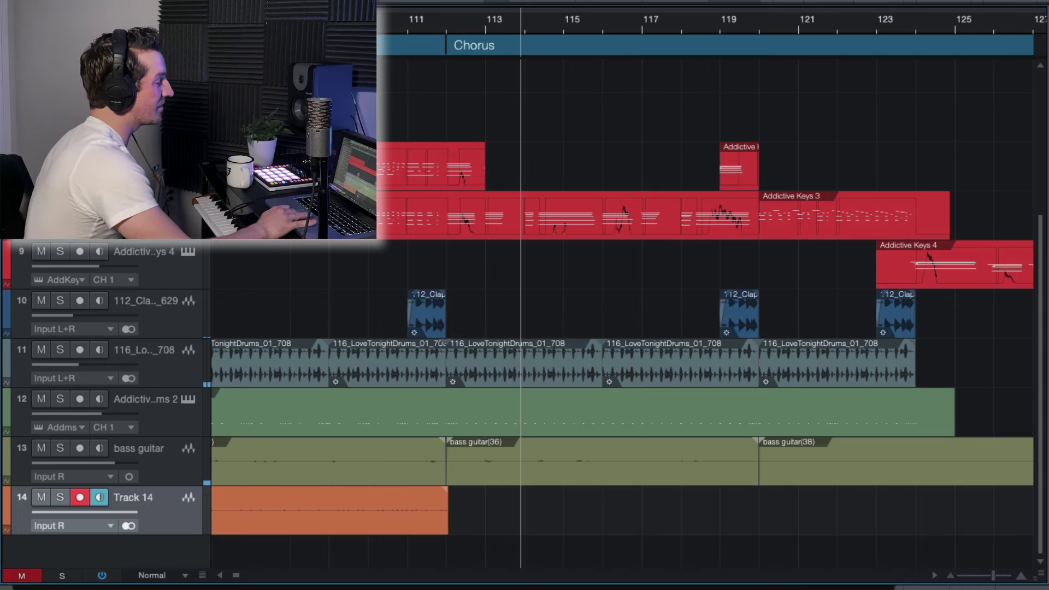
Record a take on Track 14 from about bar 111 into the last chorus, ending just past bar 120.
{"action": "key", "text": "space"}
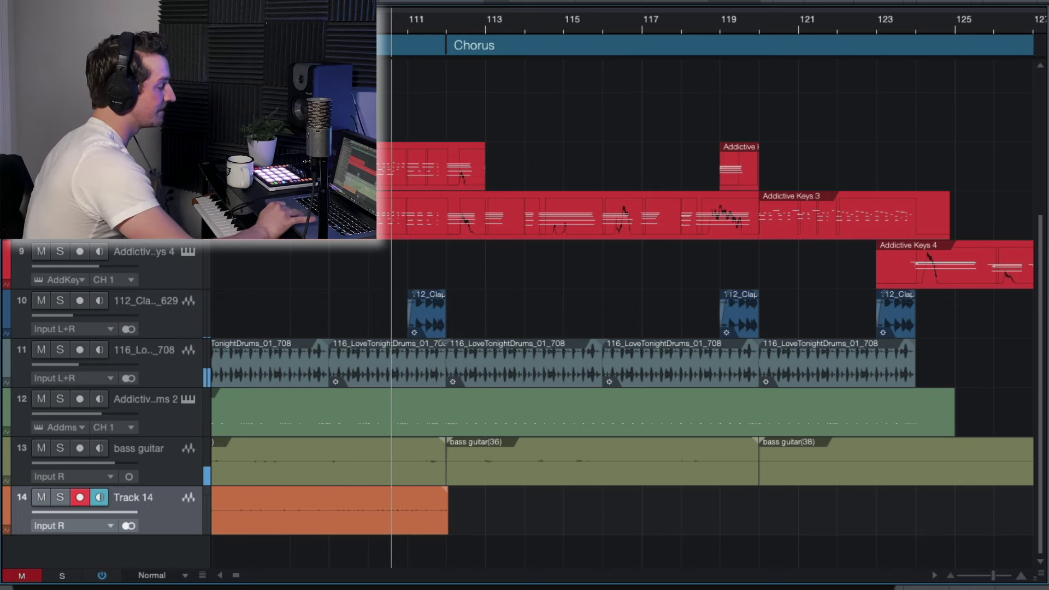
{"action": "key", "text": "KP_Multiply"}
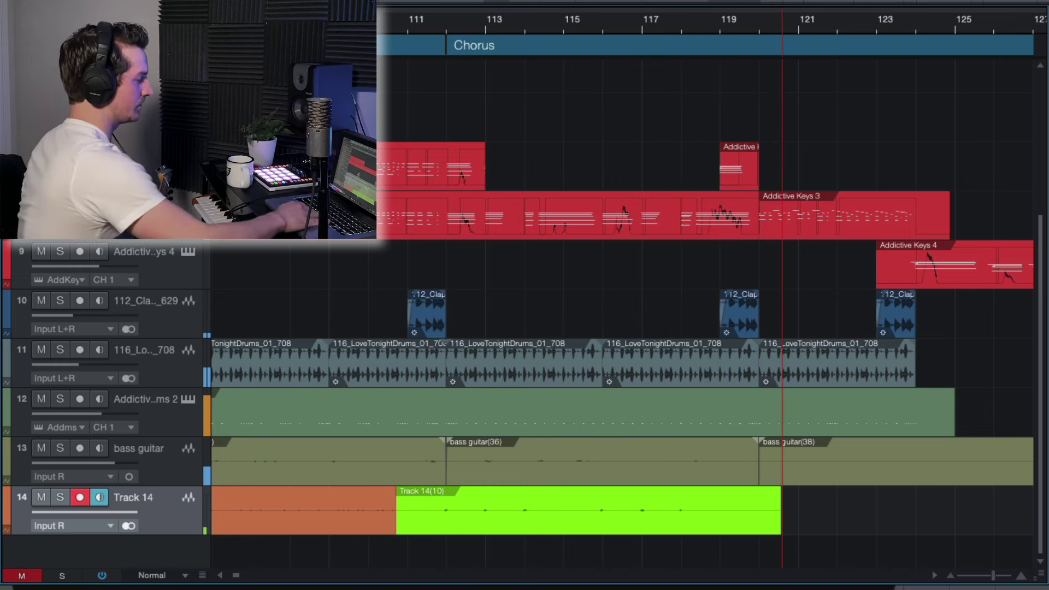
{"action": "key", "text": "space"}
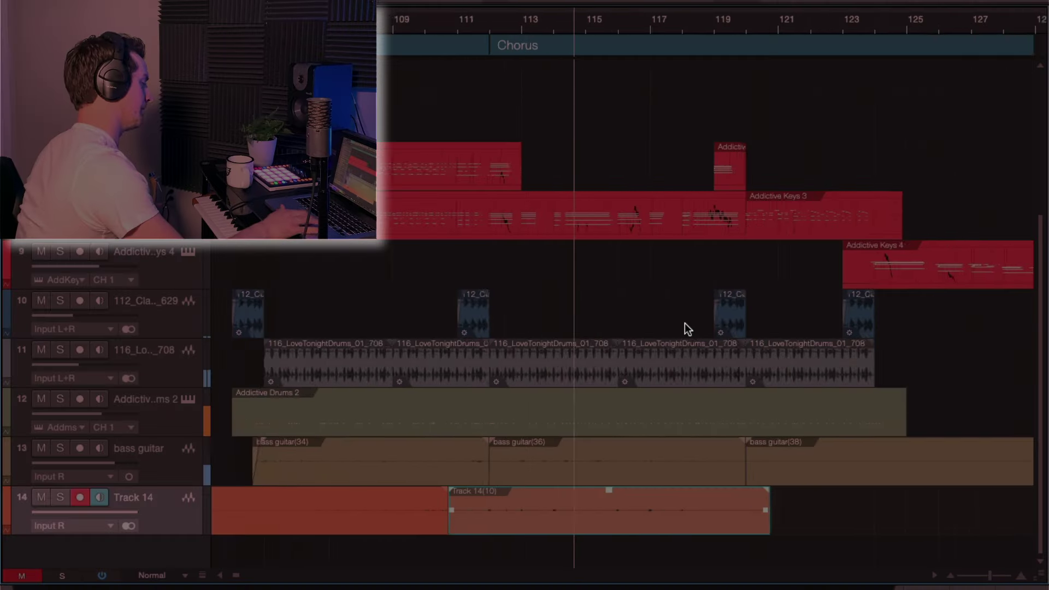
Play the second half of the last chorus from about bar 117 to about bar 123.
{"action": "scroll", "coordinate": [684, 322], "scroll_direction": "down", "scroll_amount": 5}
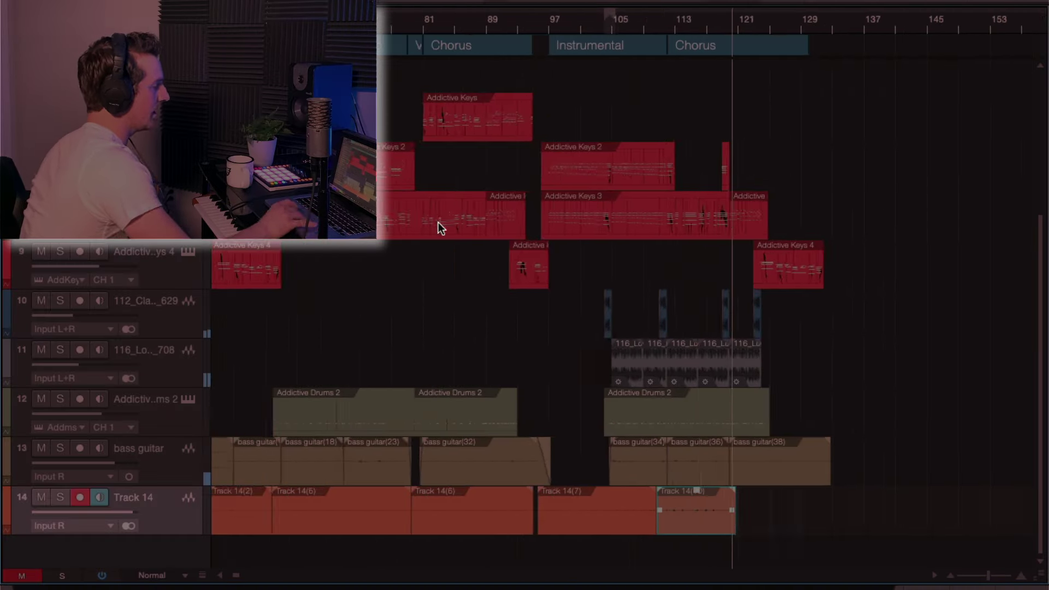
{"action": "scroll", "coordinate": [437, 222], "scroll_direction": "up", "scroll_amount": 5}
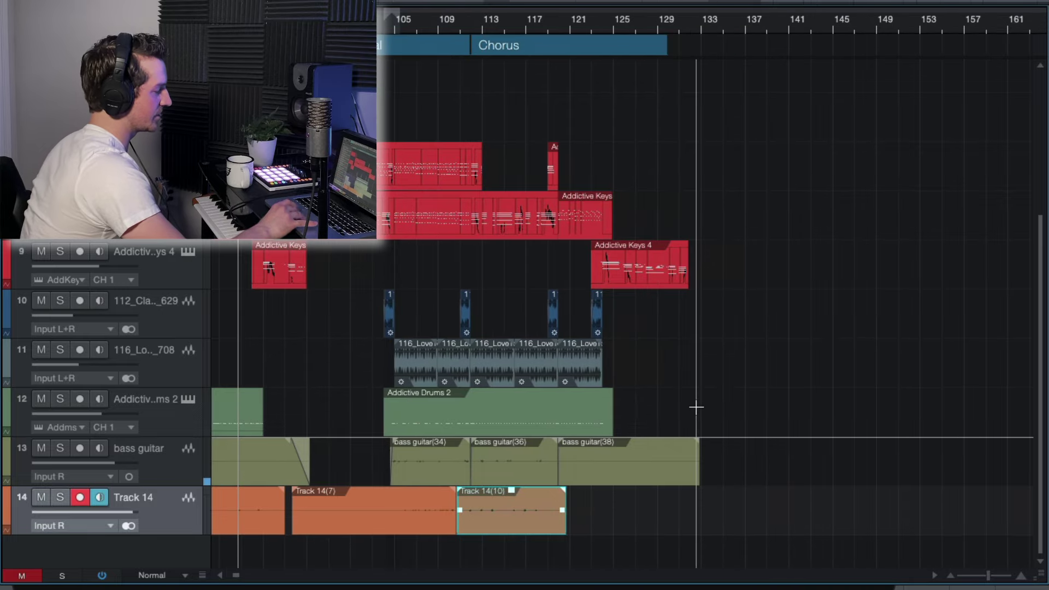
{"action": "left_click", "coordinate": [529, 23]}
{"action": "key", "text": "space"}
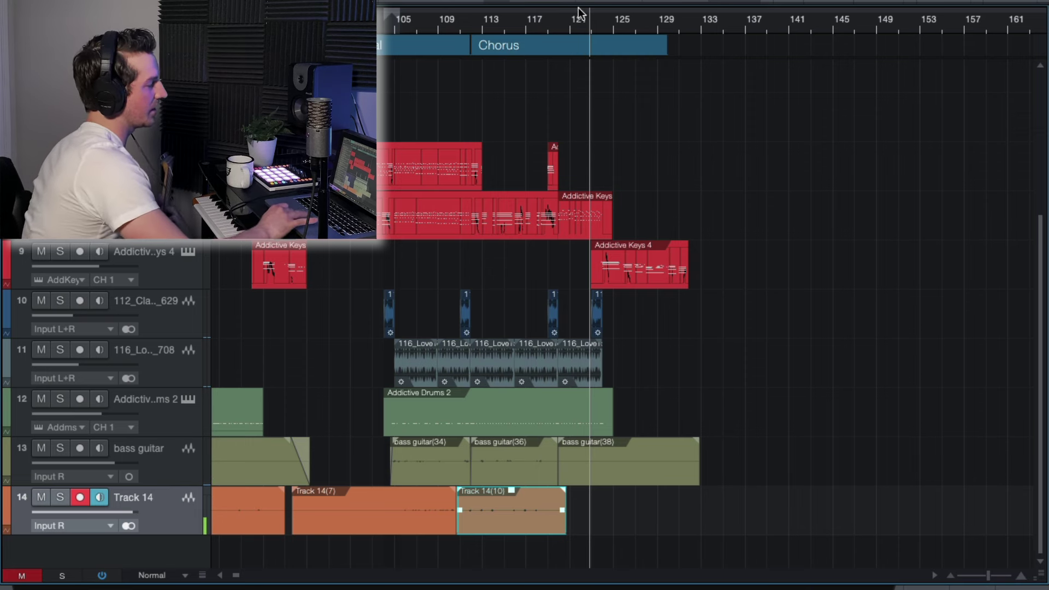
Record a take on Track 14 from about bar 119 through the song's ending, to just past bar 132.
{"action": "left_click", "coordinate": [533, 33]}
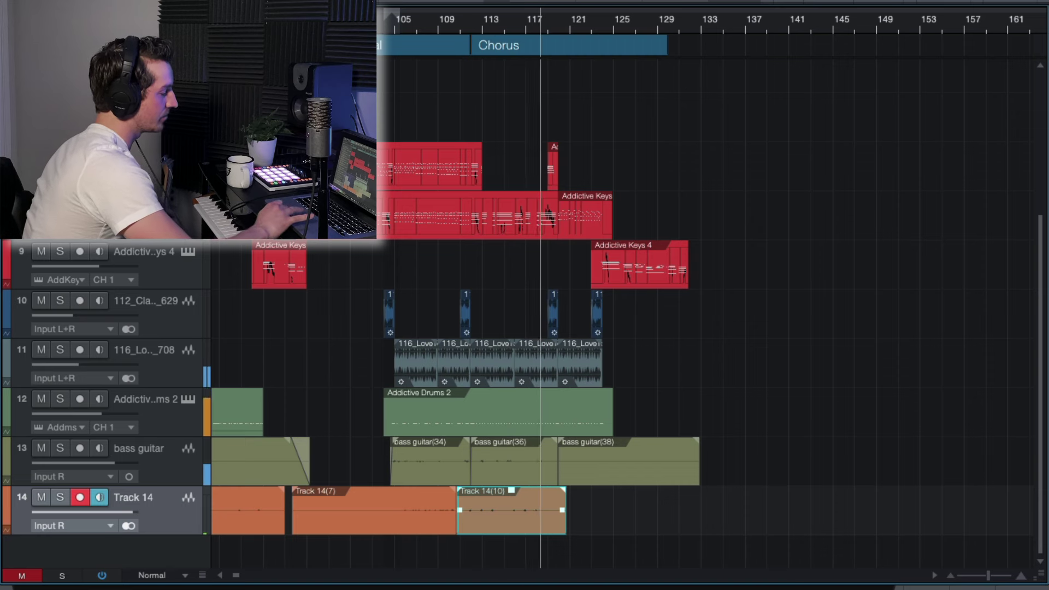
{"action": "key", "text": "KP_Multiply"}
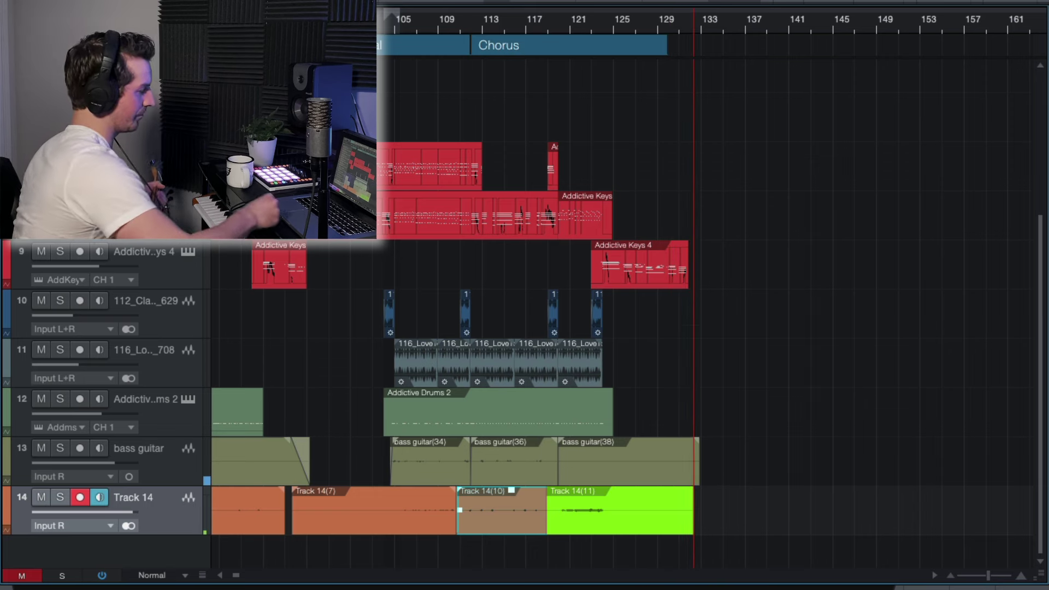
{"action": "key", "text": "space"}
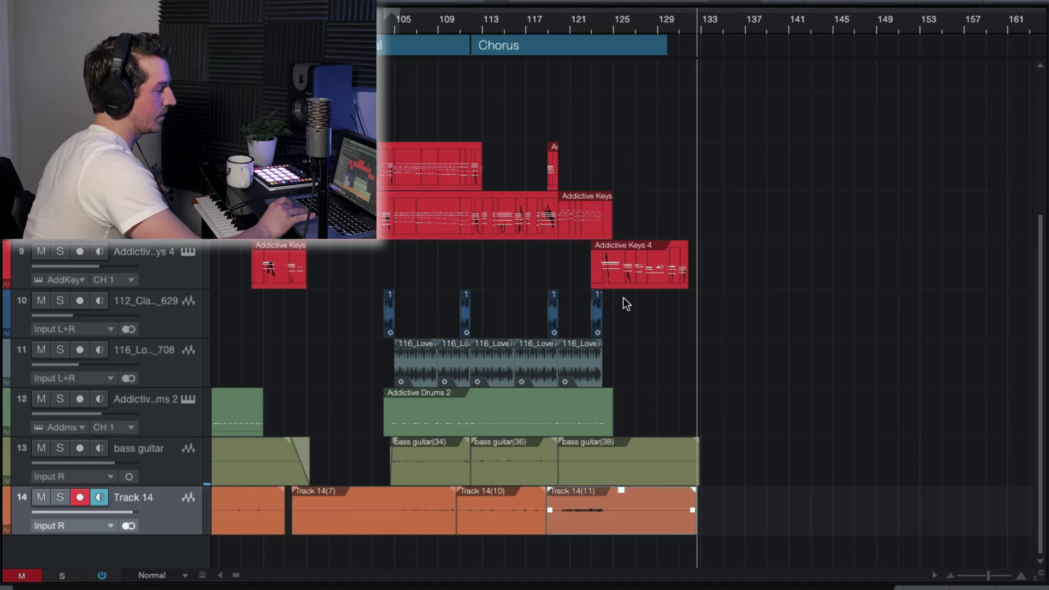
{"action": "left_click", "coordinate": [624, 299]}
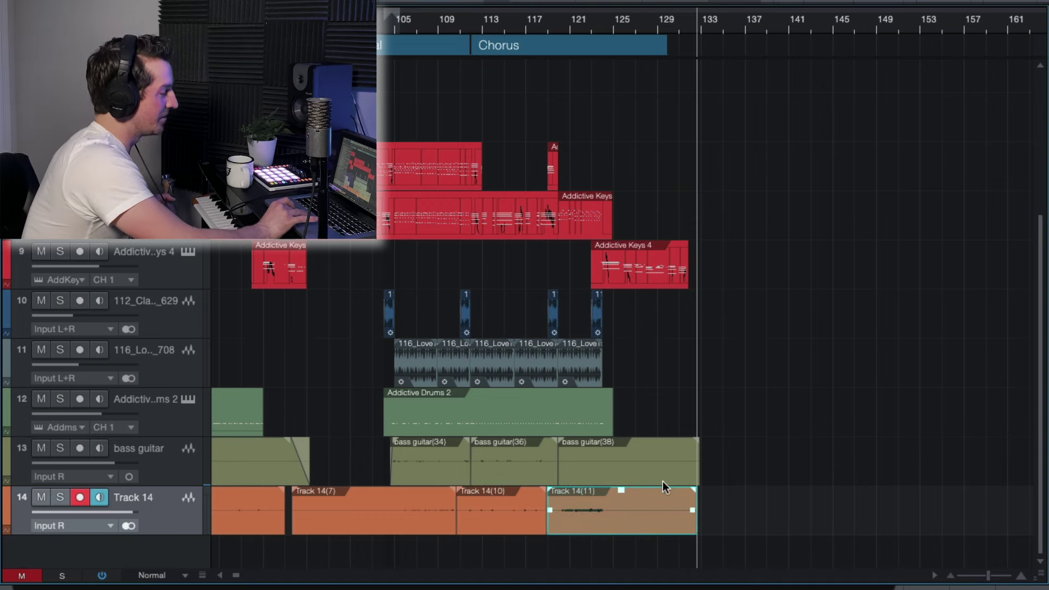
{"action": "left_click", "coordinate": [769, 479]}
Play back the ending and move the boundary between the last two Track 14 takes to about bar 120.
{"action": "left_click", "coordinate": [543, 25]}
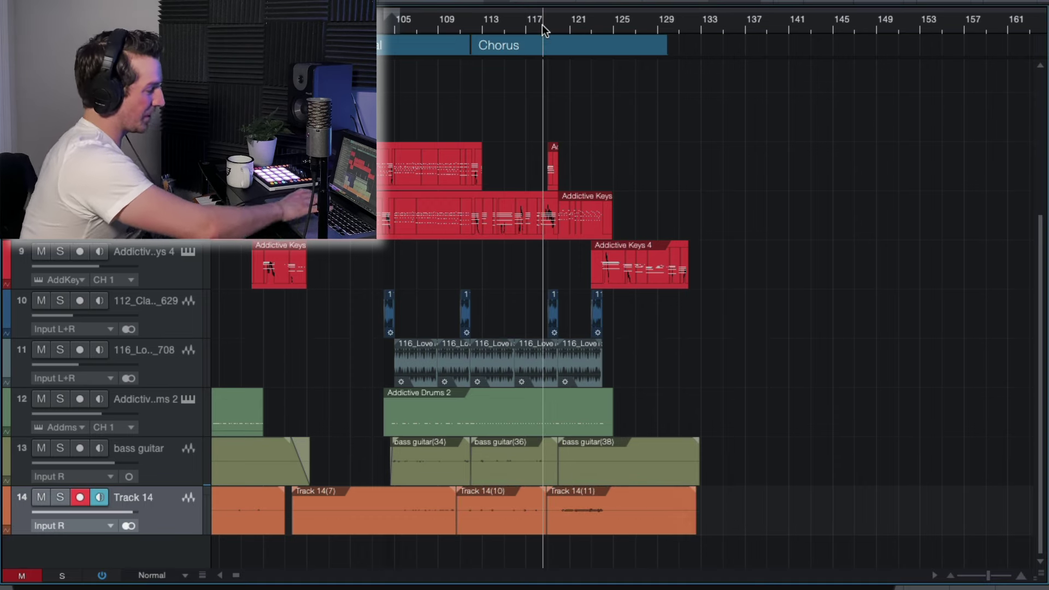
{"action": "key", "text": "space"}
{"action": "scroll", "coordinate": [522, 455], "scroll_direction": "up", "scroll_amount": 2}
{"action": "scroll", "coordinate": [522, 456], "scroll_direction": "up", "scroll_amount": 2}
{"action": "scroll", "coordinate": [522, 459], "scroll_direction": "right", "scroll_amount": 3}
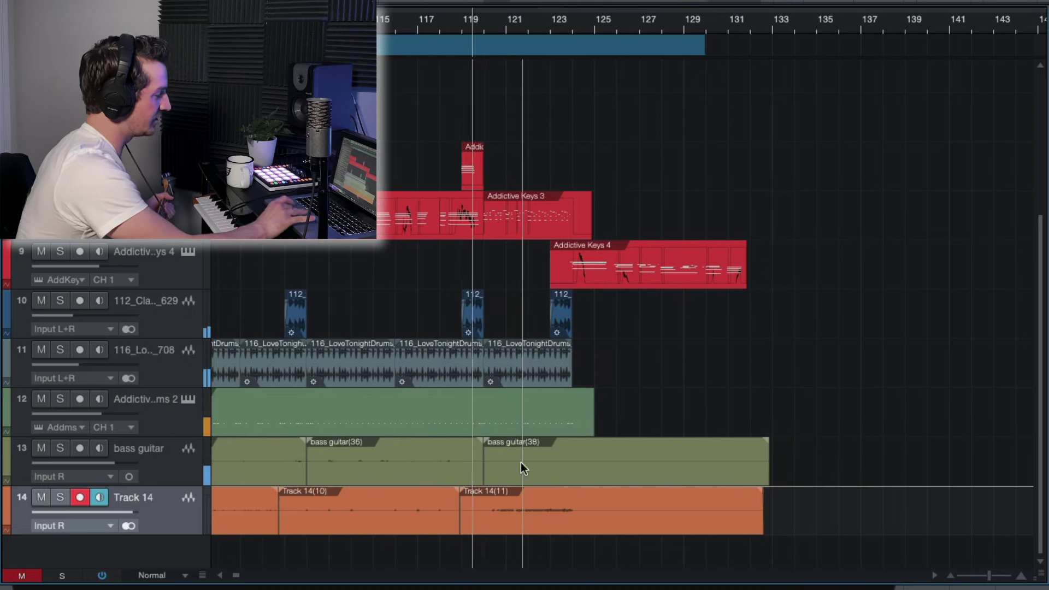
{"action": "scroll", "coordinate": [496, 480], "scroll_direction": "up", "scroll_amount": 2}
{"action": "left_click_drag", "start_coordinate": [445, 529], "coordinate": [476, 528]}
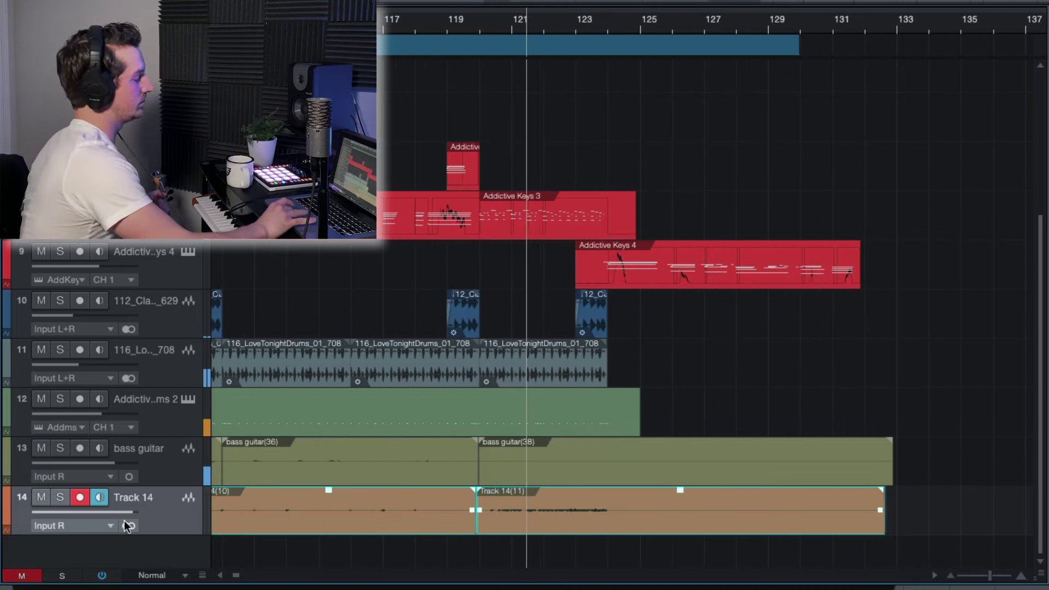
Lower Track 14's volume to about -4 dB during playback, and deselect its last two takes.
{"action": "left_click_drag", "start_coordinate": [109, 511], "coordinate": [78, 512]}
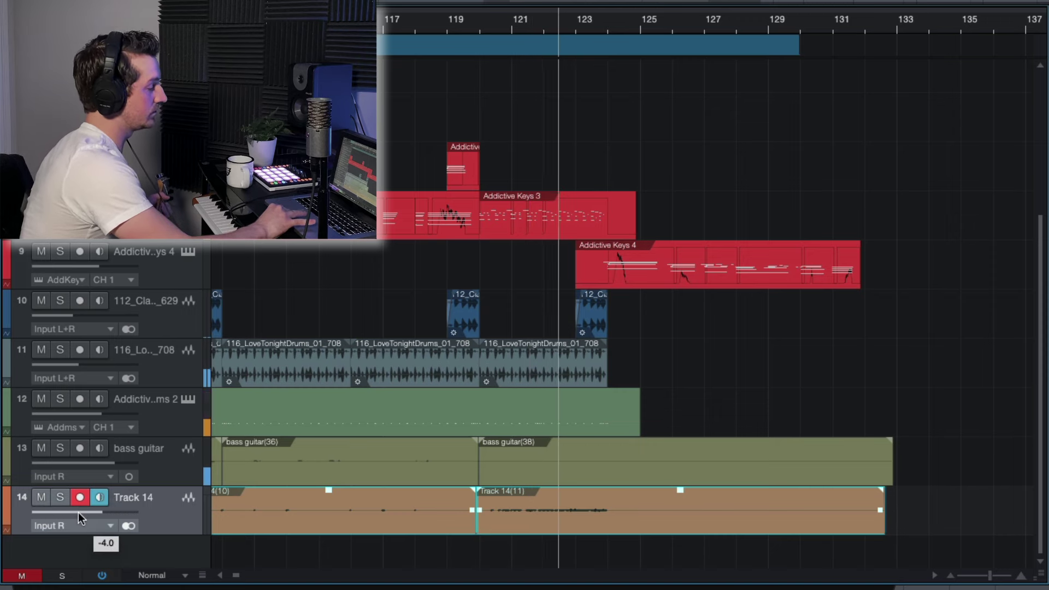
{"action": "scroll", "coordinate": [78, 513], "scroll_direction": "down", "scroll_amount": 1}
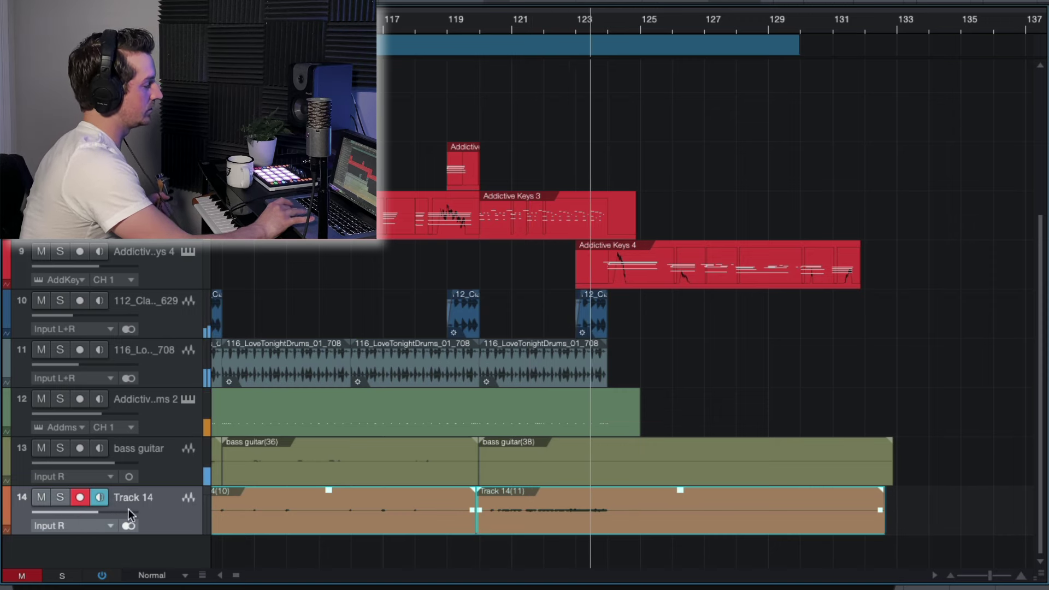
{"action": "scroll", "coordinate": [464, 499], "scroll_direction": "left", "scroll_amount": 5}
{"action": "scroll", "coordinate": [465, 500], "scroll_direction": "down", "scroll_amount": 4}
{"action": "scroll", "coordinate": [465, 500], "scroll_direction": "down", "scroll_amount": 3}
{"action": "scroll", "coordinate": [464, 498], "scroll_direction": "left", "scroll_amount": 6}
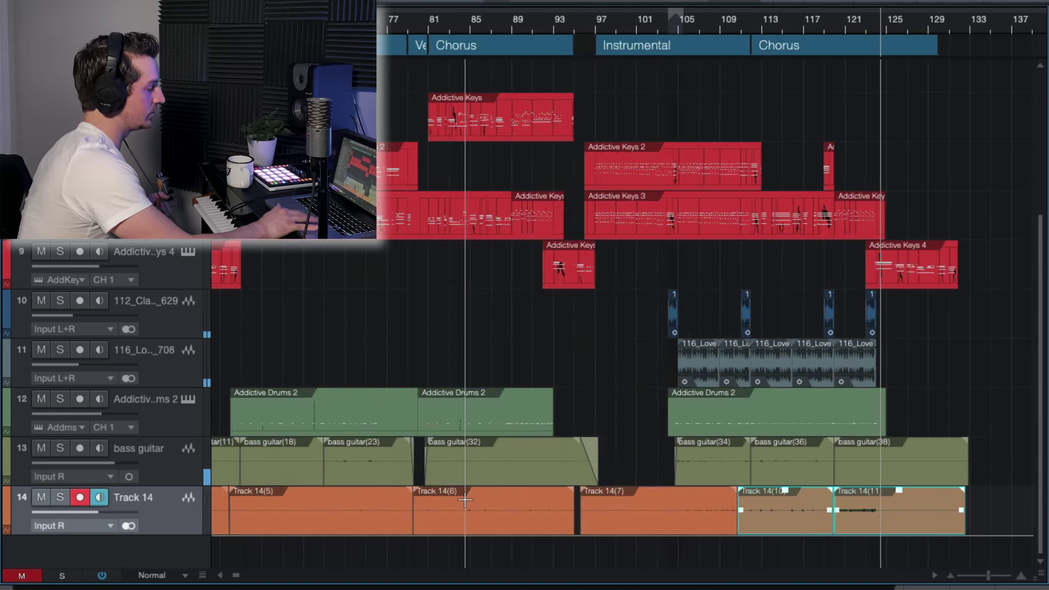
{"action": "scroll", "coordinate": [464, 497], "scroll_direction": "down", "scroll_amount": 5}
{"action": "left_click", "coordinate": [870, 494]}
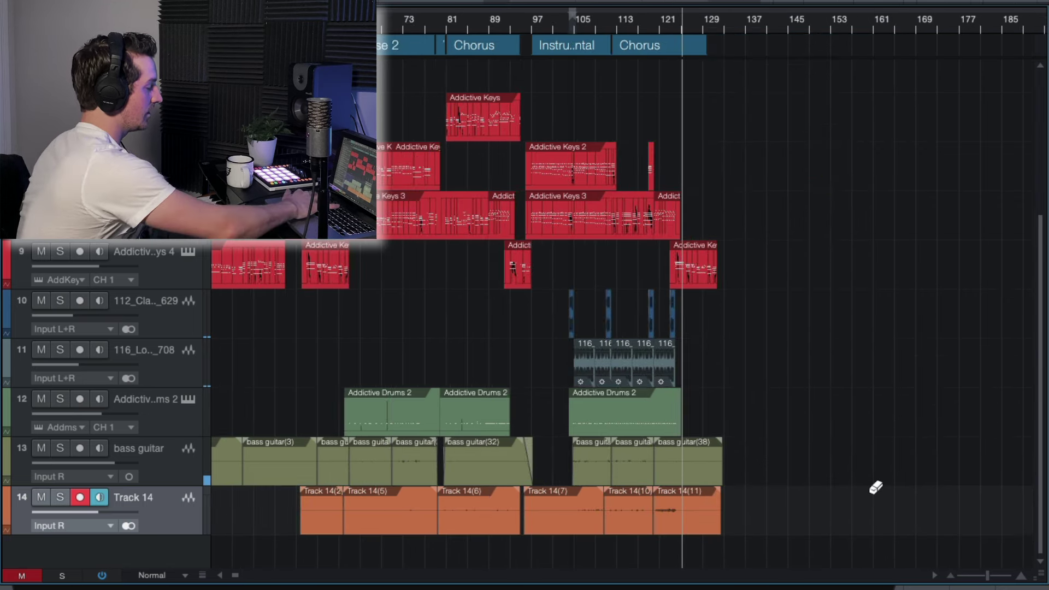
Disarm Track 14 and create an empty, record-armed track below it with the same input and level settings.
{"action": "left_click", "coordinate": [755, 436]}
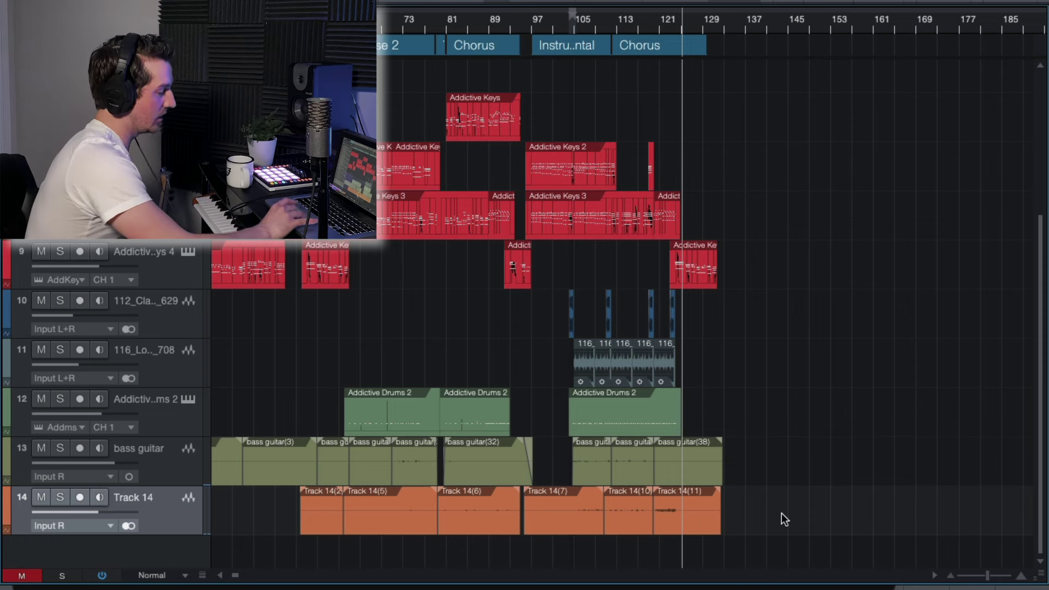
{"action": "right_click", "coordinate": [160, 513]}
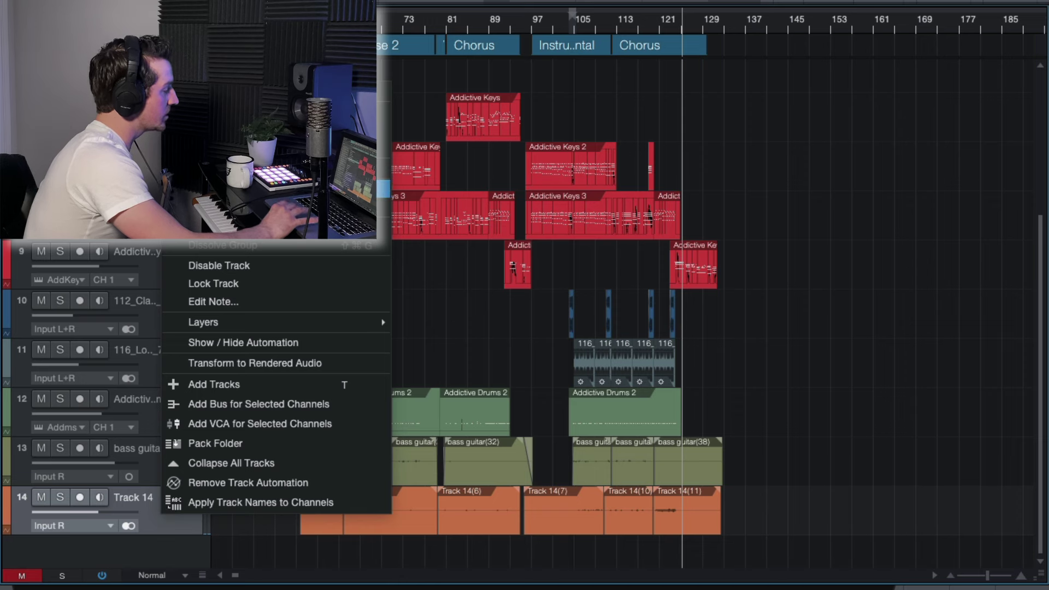
{"action": "key", "text": "Escape"}
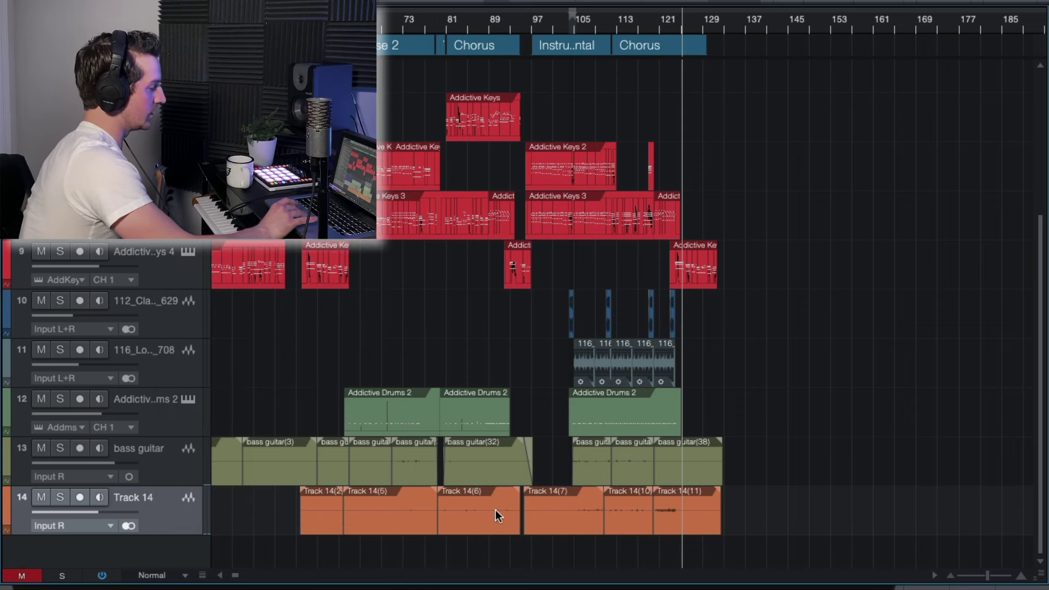
{"action": "key", "text": "t"}
{"action": "key", "text": "Return"}
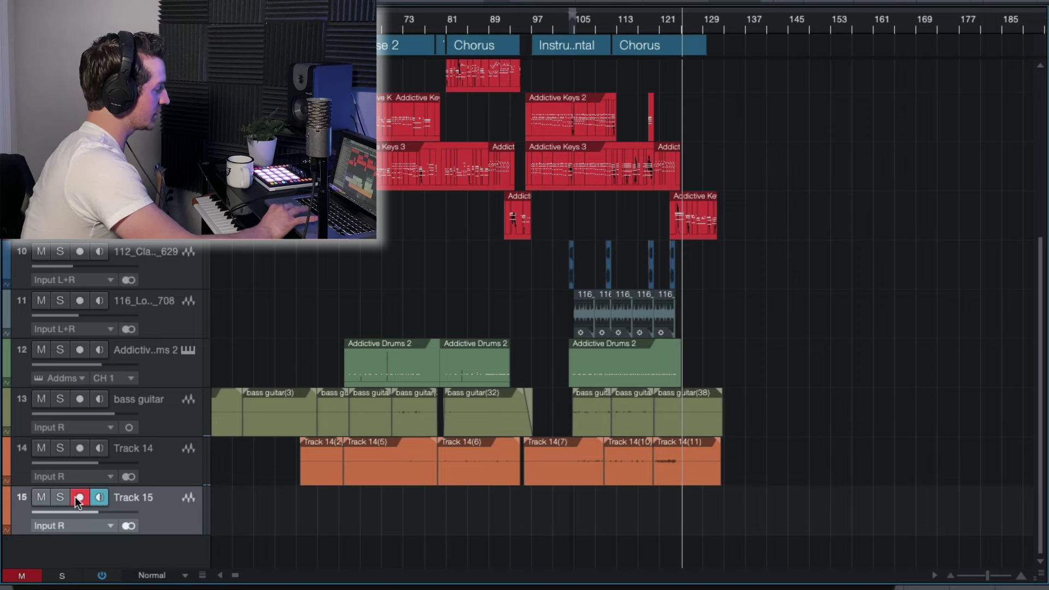
Check the guitar's tuning with the GTR tuner on Track 15, switch back to the presets, and close the plug-in and mixer.
{"action": "scroll", "coordinate": [339, 497], "scroll_direction": "up", "scroll_amount": 2}
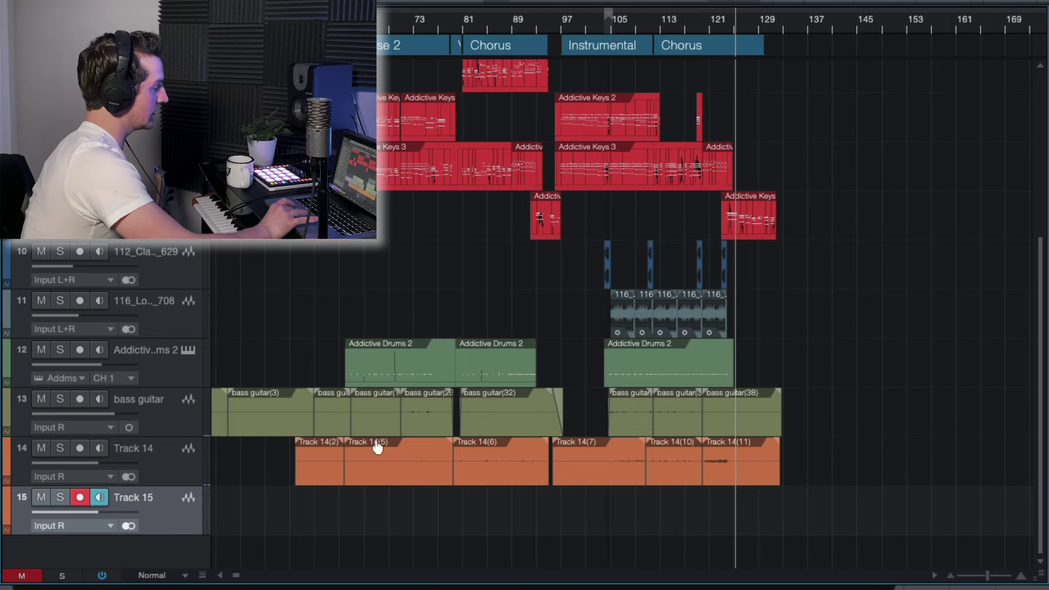
{"action": "scroll", "coordinate": [347, 446], "scroll_direction": "left", "scroll_amount": 5}
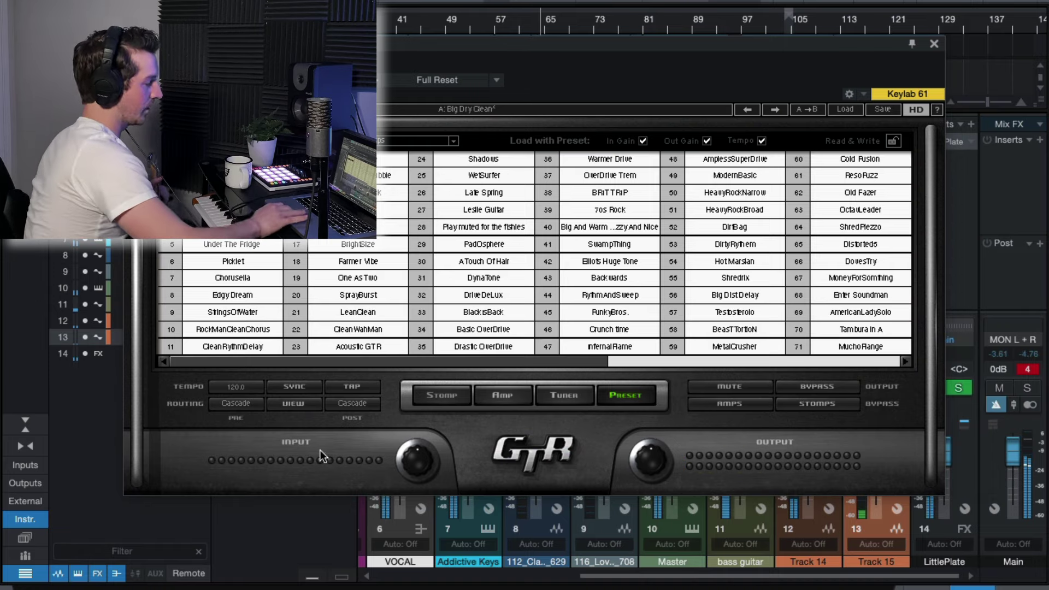
{"action": "left_click", "coordinate": [553, 400]}
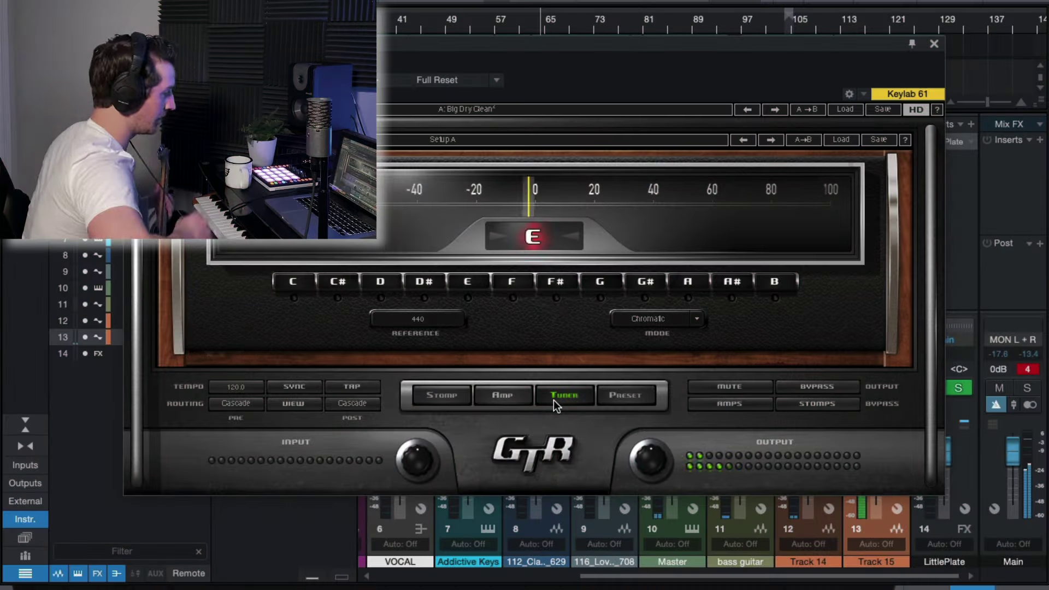
{"action": "left_click", "coordinate": [627, 396]}
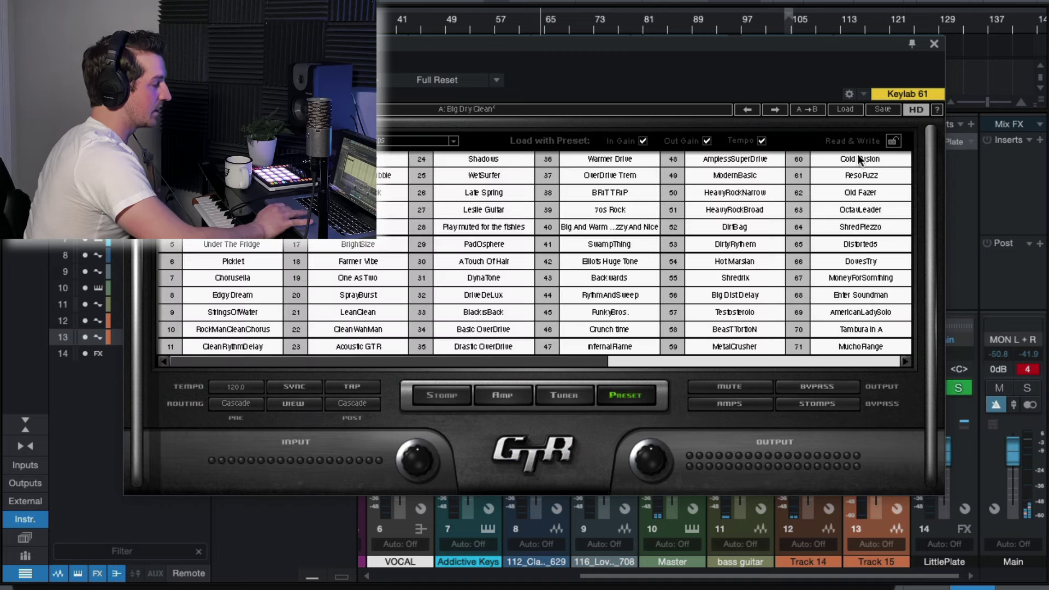
{"action": "left_click", "coordinate": [930, 44]}
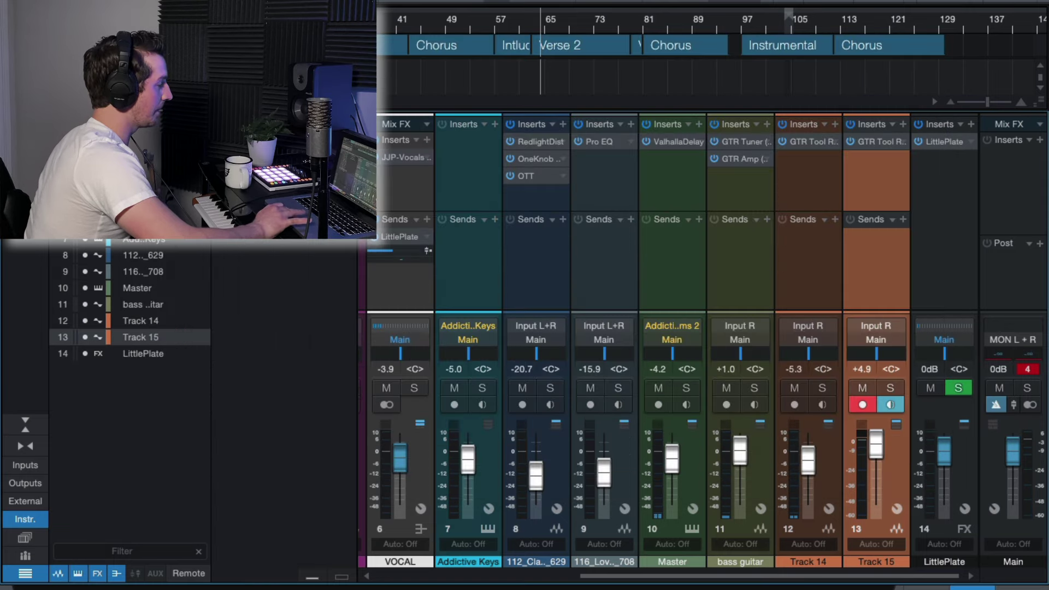
{"action": "key", "text": "F3"}
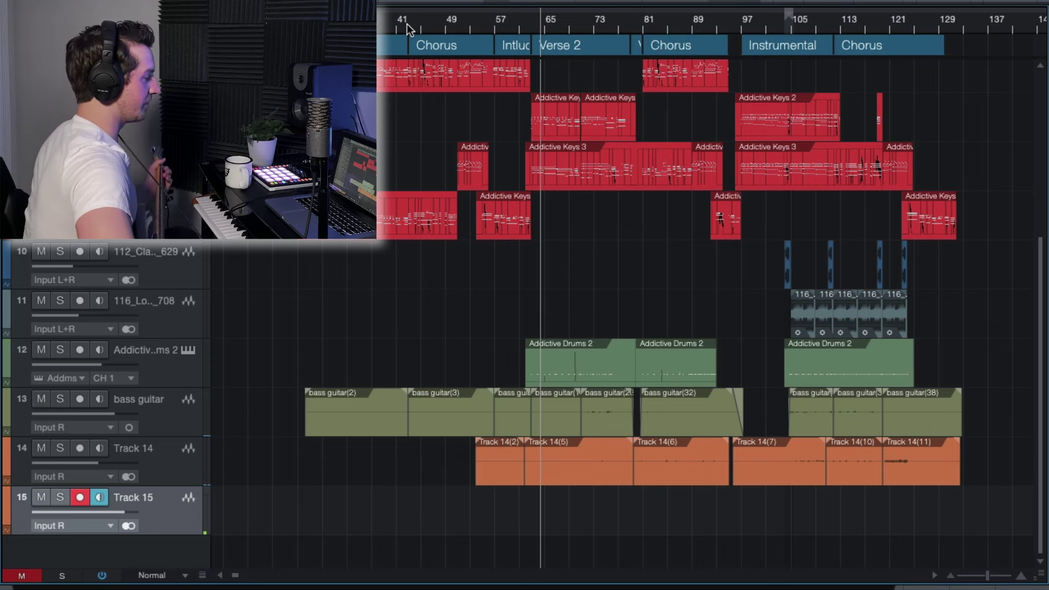
Play into the first Chorus and record a take on Track 15 from about bar 41 to just before bar 58.
{"action": "left_click", "coordinate": [384, 23]}
{"action": "key", "text": "space"}
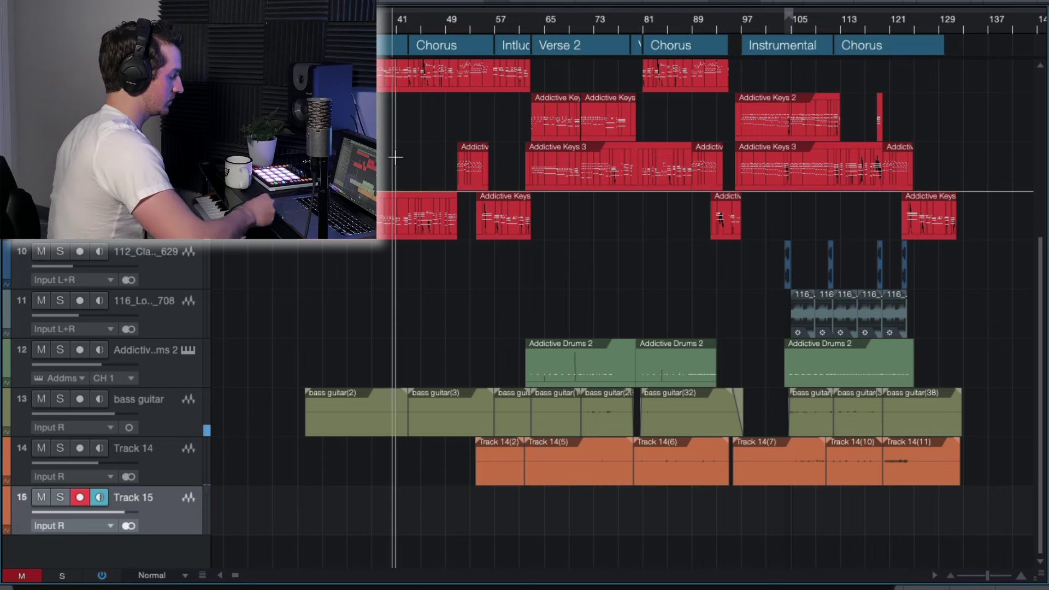
{"action": "scroll", "coordinate": [395, 157], "scroll_direction": "up", "scroll_amount": 6}
{"action": "scroll", "coordinate": [434, 210], "scroll_direction": "right", "scroll_amount": 1}
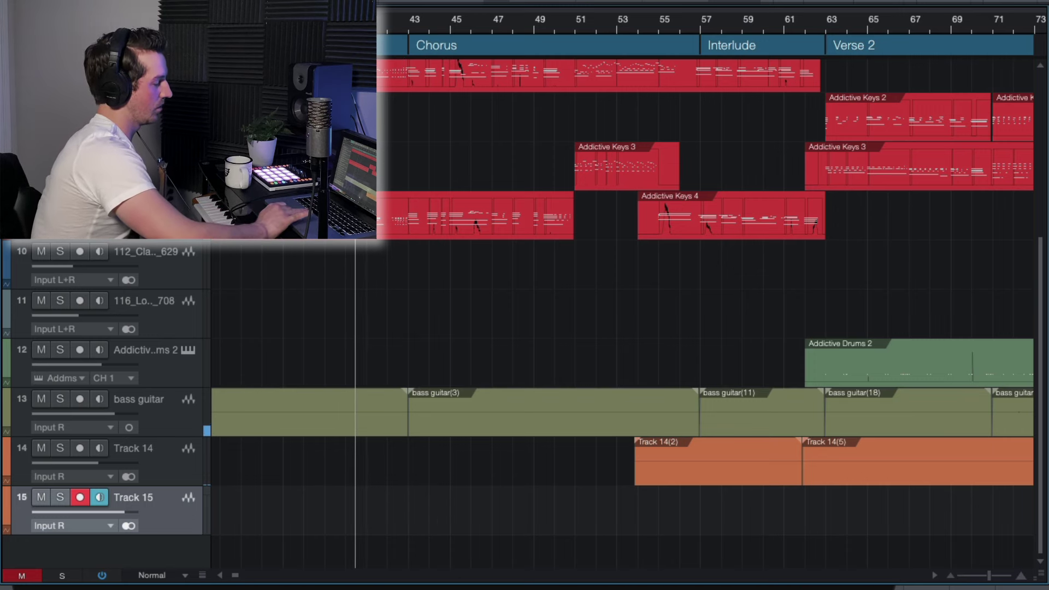
{"action": "key", "text": "KP_Multiply"}
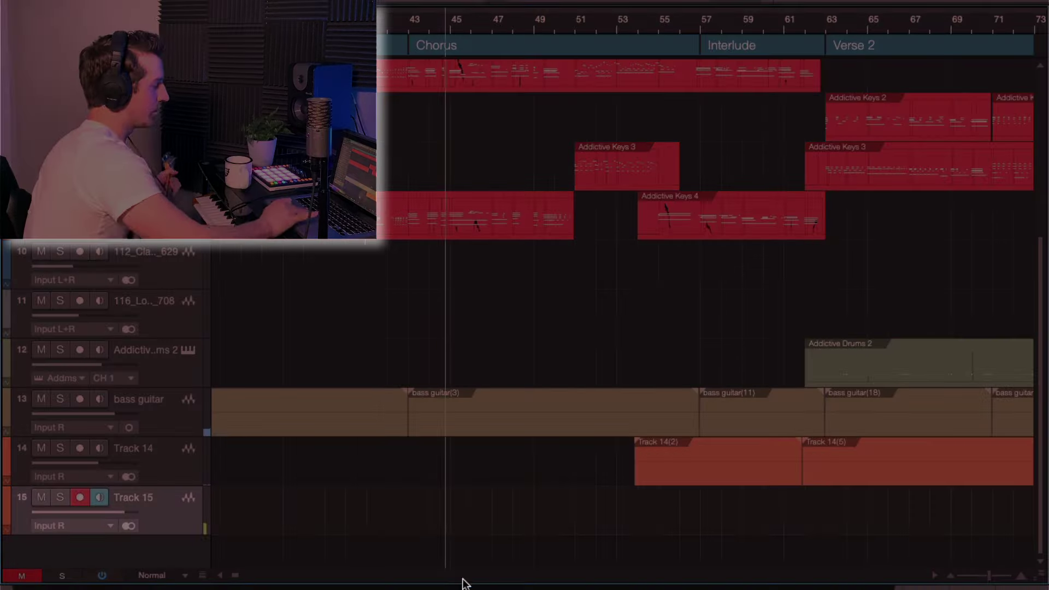
{"action": "left_click", "coordinate": [464, 587]}
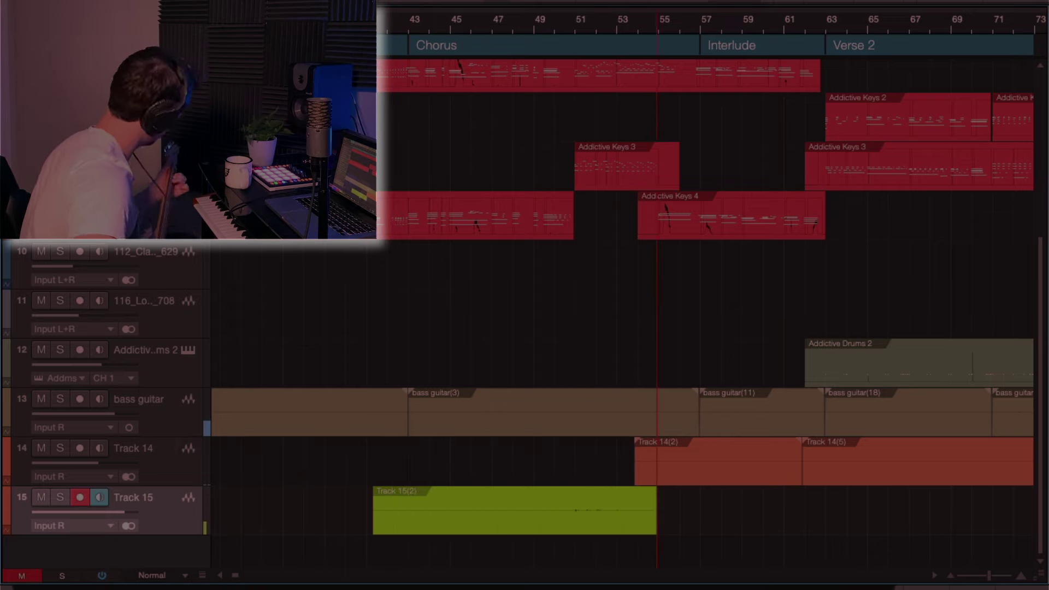
{"action": "key", "text": "space"}
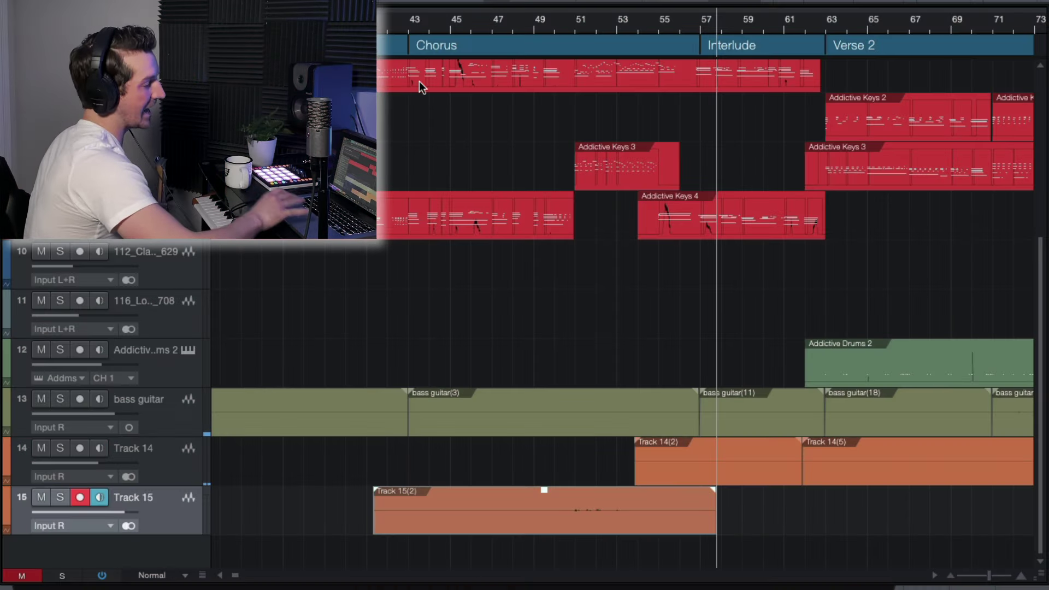
Play back the new Track 15 take from bar 43 and lower the track's volume to suit the mix.
{"action": "left_click", "coordinate": [409, 18]}
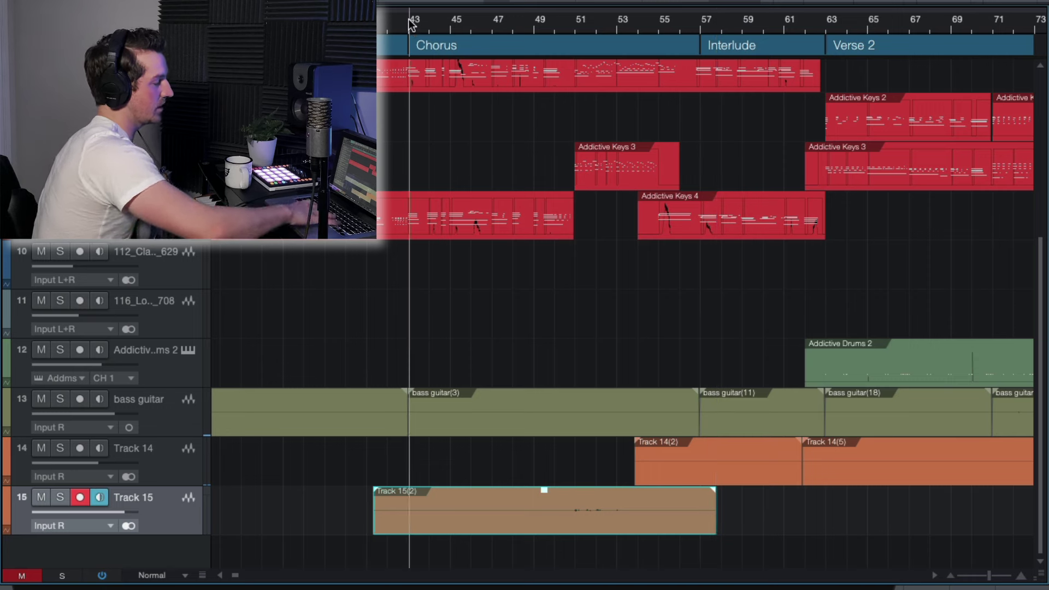
{"action": "key", "text": "space"}
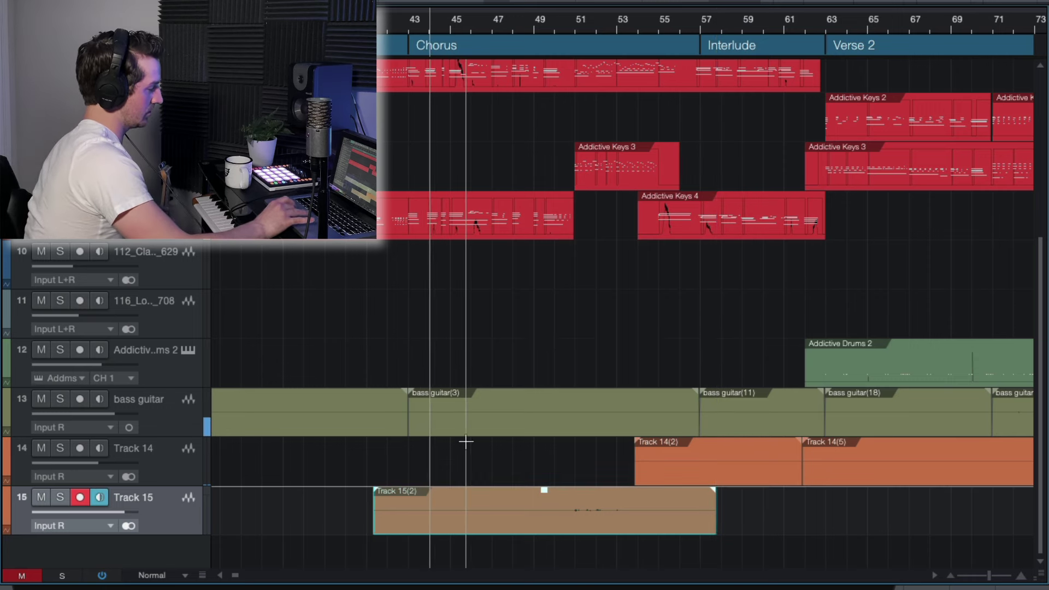
{"action": "left_click_drag", "start_coordinate": [133, 513], "coordinate": [102, 513]}
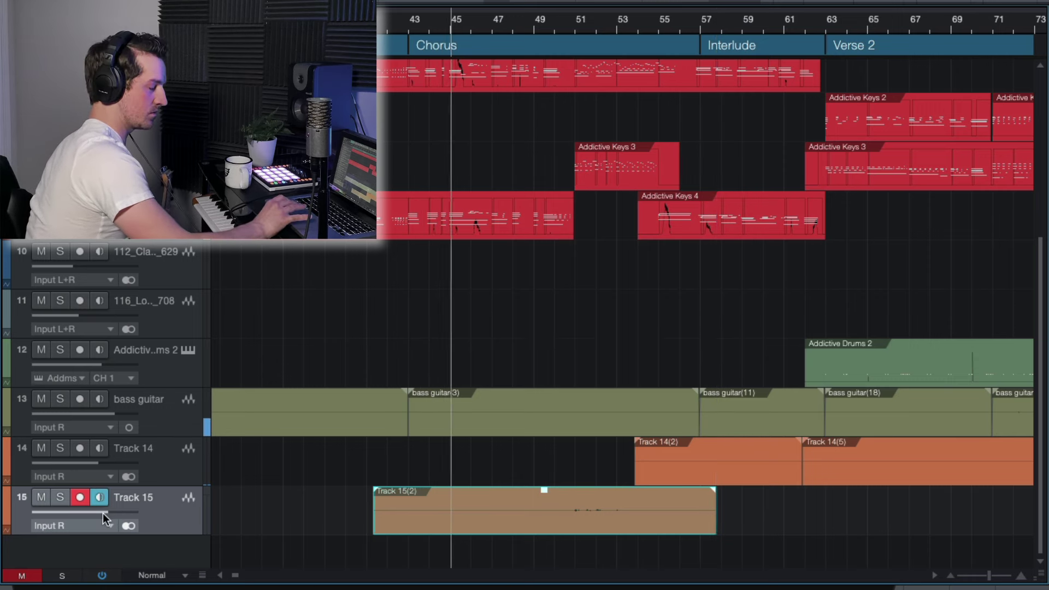
{"action": "scroll", "coordinate": [453, 502], "scroll_direction": "right", "scroll_amount": 2}
{"action": "scroll", "coordinate": [452, 502], "scroll_direction": "up", "scroll_amount": 3}
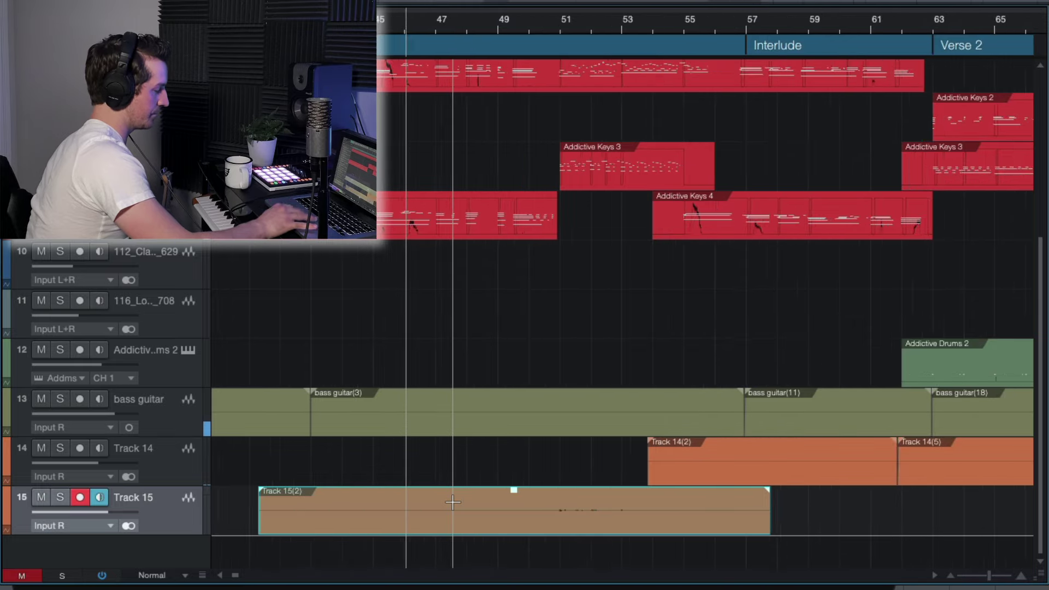
{"action": "scroll", "coordinate": [452, 502], "scroll_direction": "down", "scroll_amount": 3}
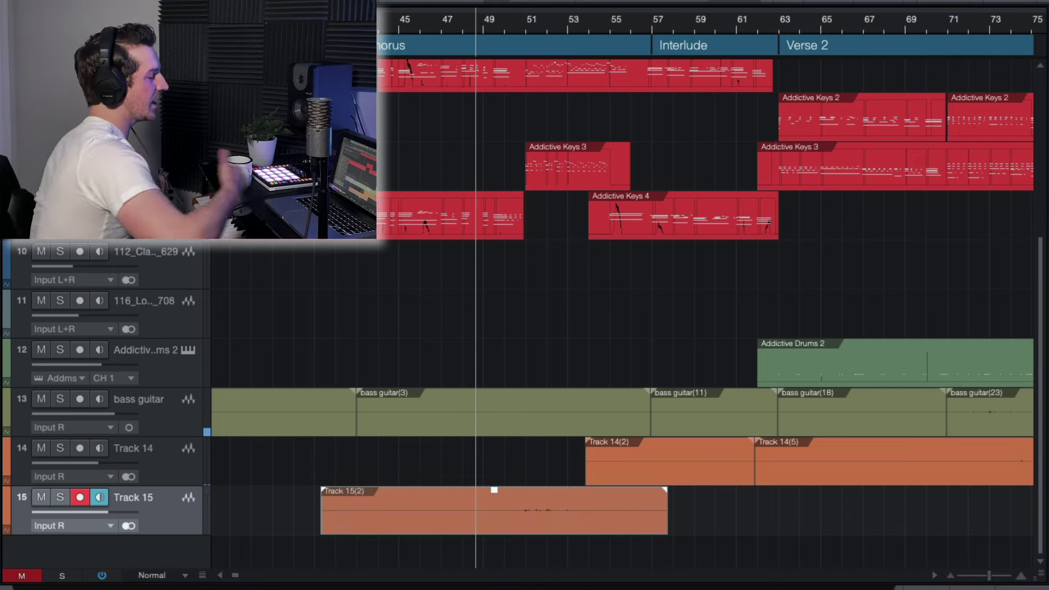
{"action": "scroll", "coordinate": [700, 502], "scroll_direction": "right", "scroll_amount": 2}
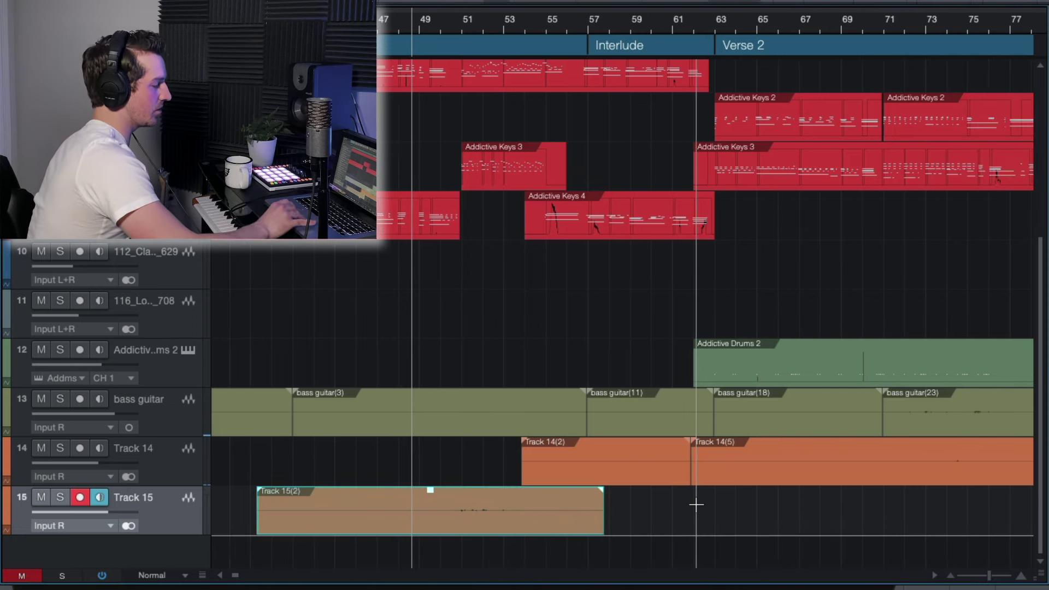
{"action": "scroll", "coordinate": [696, 503], "scroll_direction": "down", "scroll_amount": 2}
{"action": "scroll", "coordinate": [696, 502], "scroll_direction": "right", "scroll_amount": 4}
{"action": "scroll", "coordinate": [697, 503], "scroll_direction": "down", "scroll_amount": 2}
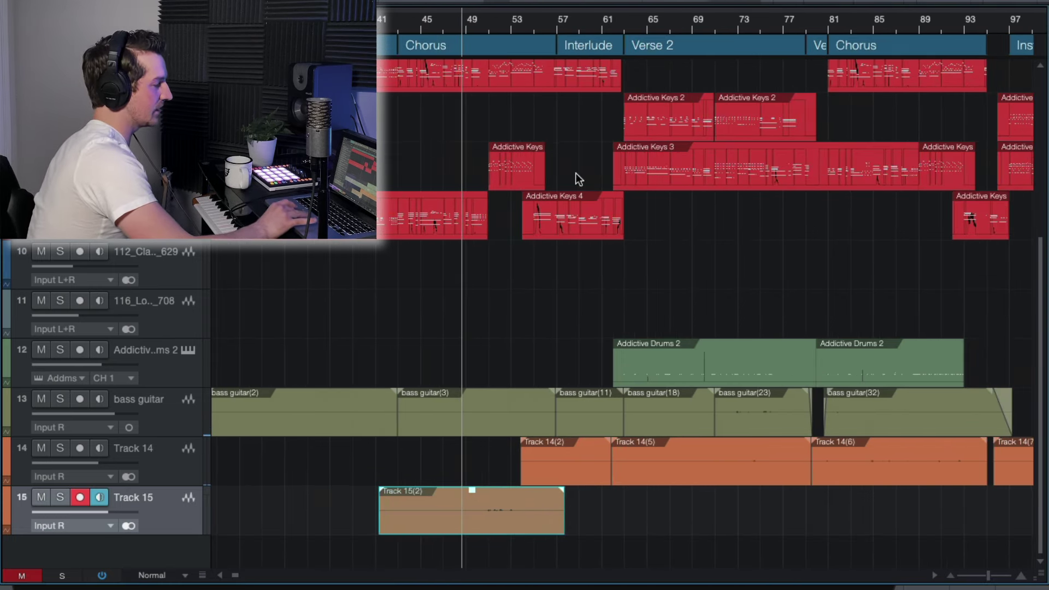
Play back from about bar 56 through the Interlude and Verse 2 to rehearse the next guitar part for Track 15.
{"action": "left_click", "coordinate": [548, 31]}
{"action": "scroll", "coordinate": [616, 306], "scroll_direction": "right", "scroll_amount": 2}
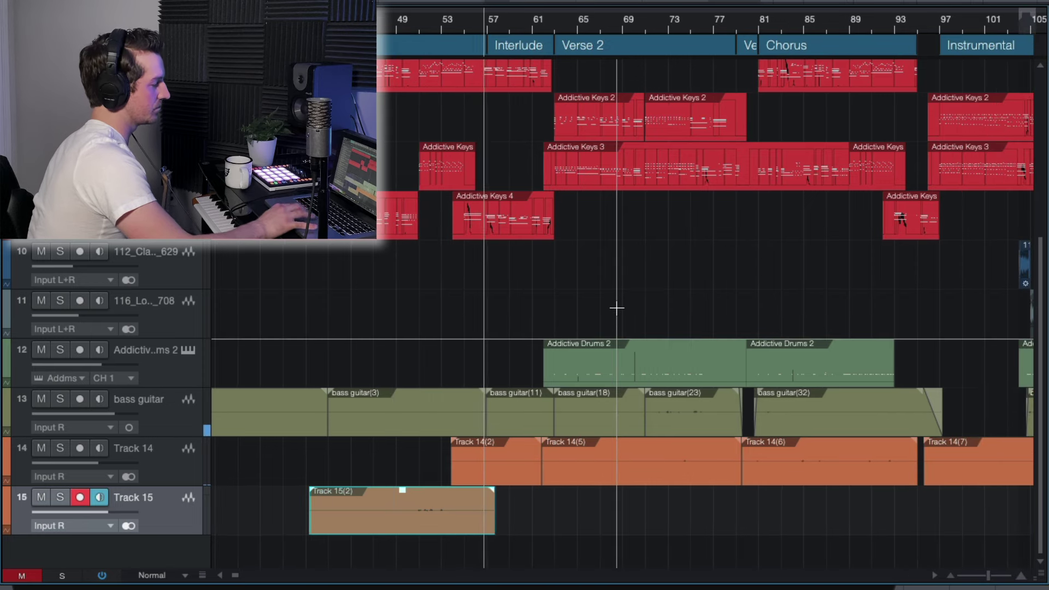
{"action": "scroll", "coordinate": [616, 308], "scroll_direction": "up", "scroll_amount": 2}
{"action": "scroll", "coordinate": [616, 307], "scroll_direction": "down", "scroll_amount": 3}
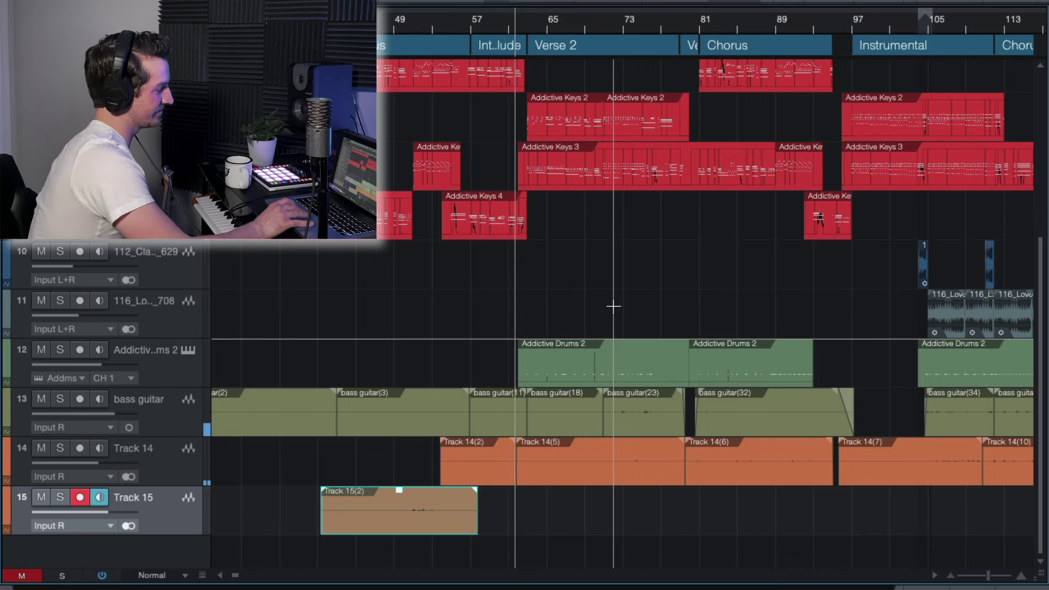
{"action": "scroll", "coordinate": [613, 306], "scroll_direction": "right", "scroll_amount": 2}
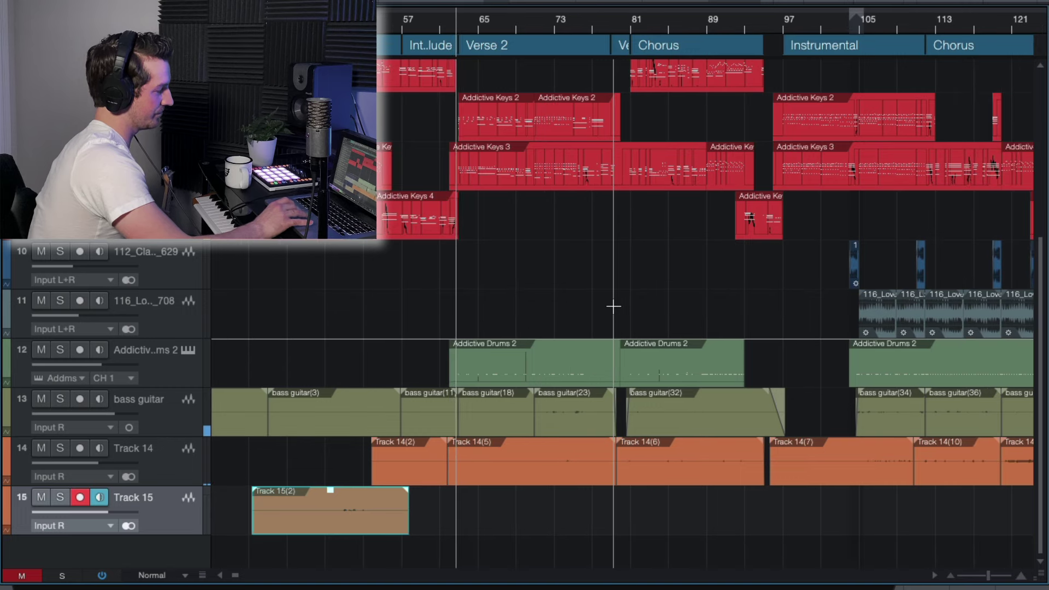
{"action": "scroll", "coordinate": [533, 351], "scroll_direction": "right", "scroll_amount": 2}
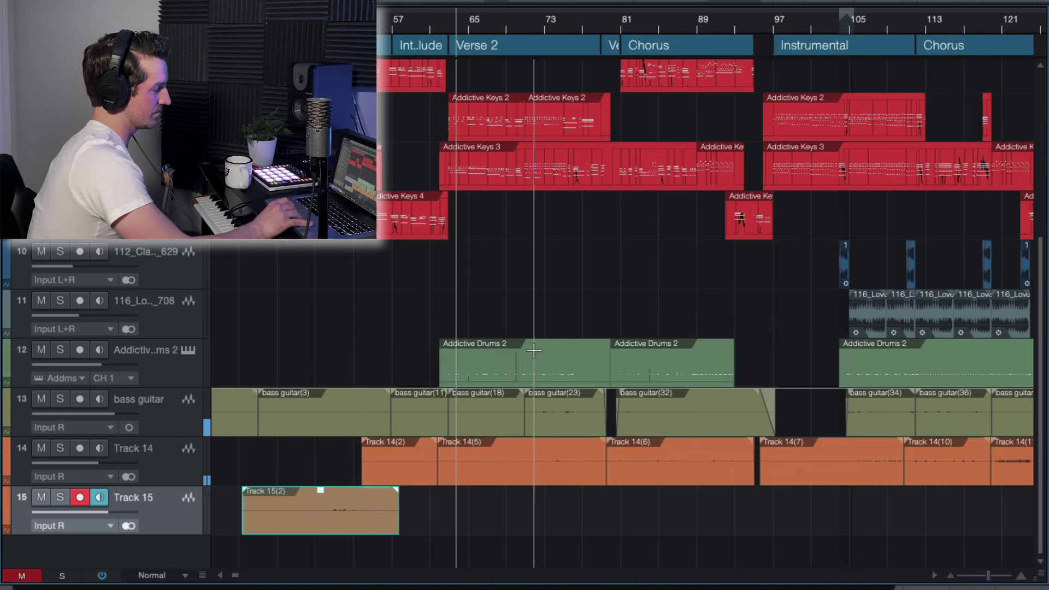
{"action": "scroll", "coordinate": [534, 351], "scroll_direction": "up", "scroll_amount": 5}
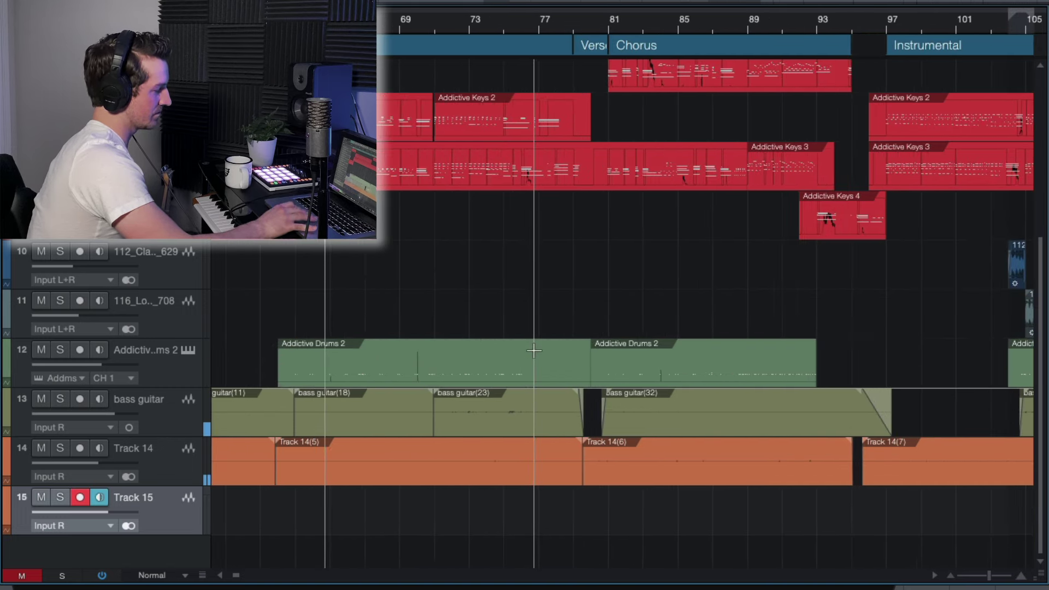
{"action": "scroll", "coordinate": [533, 350], "scroll_direction": "down", "scroll_amount": 4}
{"action": "scroll", "coordinate": [534, 351], "scroll_direction": "right", "scroll_amount": 2}
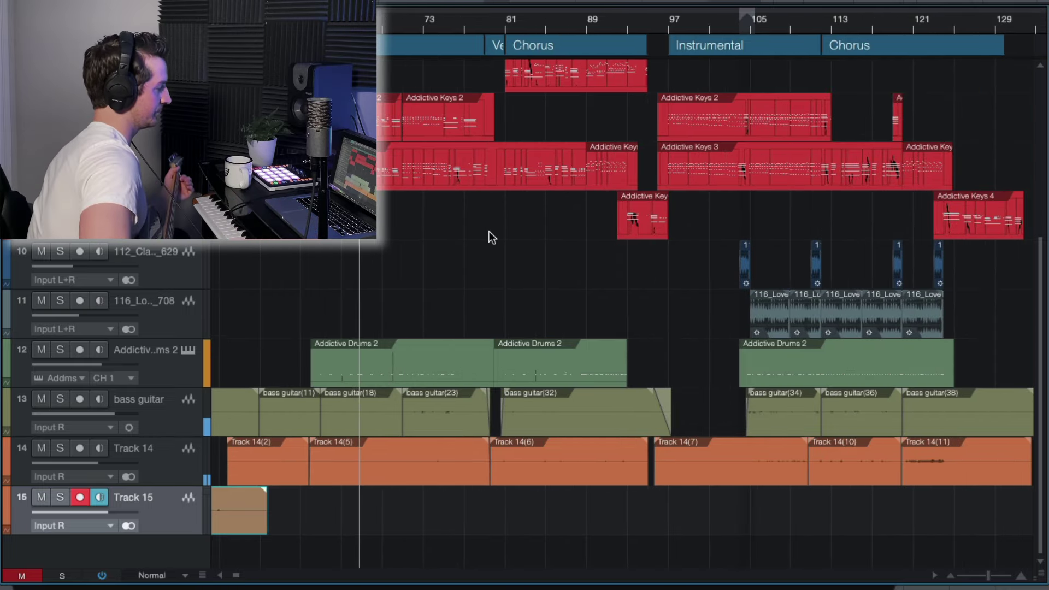
{"action": "scroll", "coordinate": [504, 261], "scroll_direction": "right", "scroll_amount": 1}
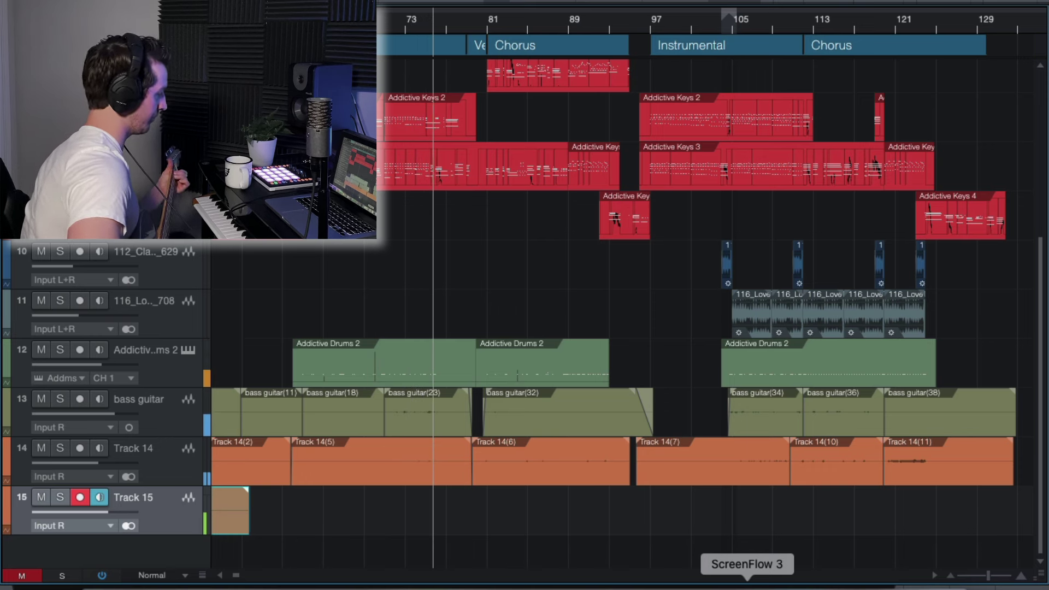
{"action": "key", "text": "space"}
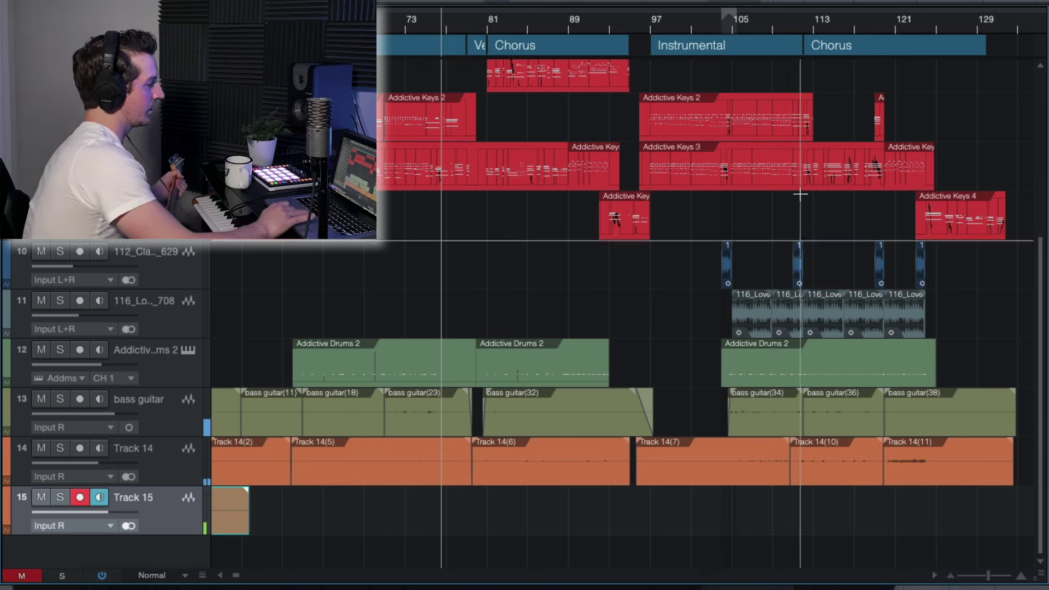
Record a take on Track 15 in the second half of Verse 2, from about bar 70 to bar 79, and deselect it.
{"action": "left_click", "coordinate": [388, 25]}
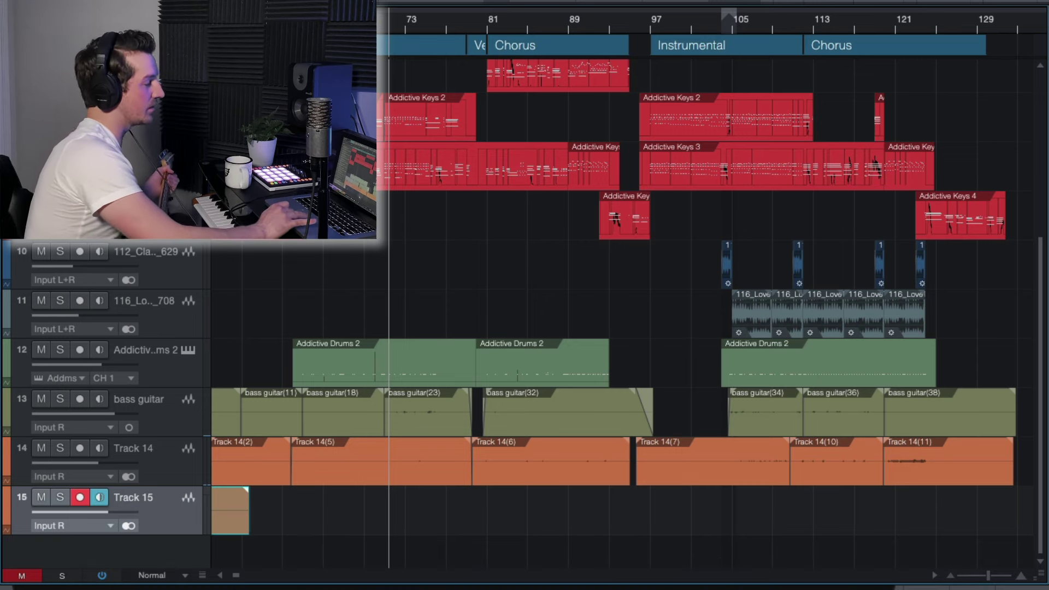
{"action": "left_click", "coordinate": [356, 25]}
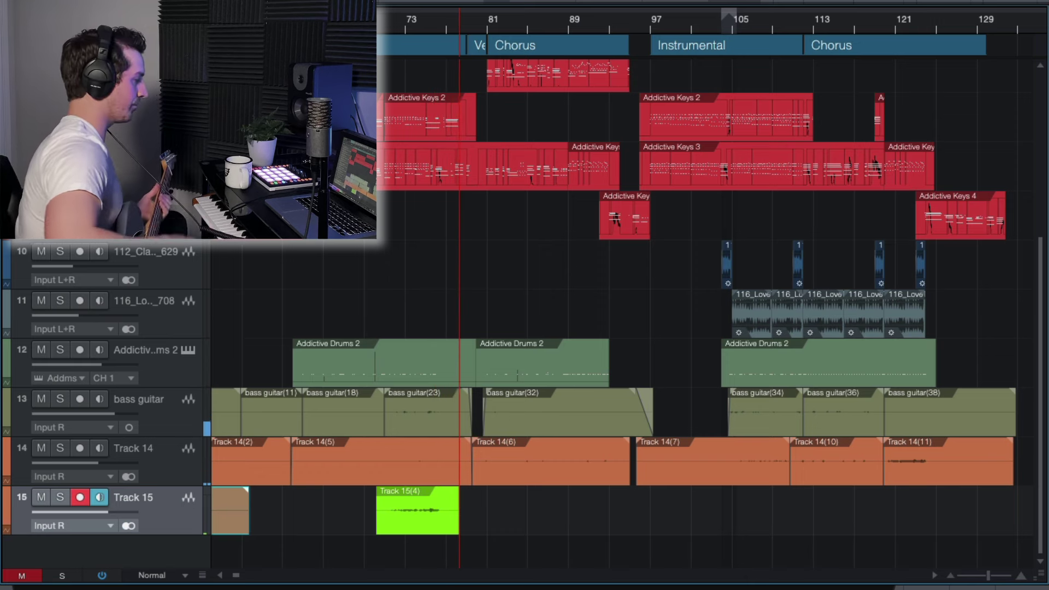
{"action": "key", "text": "space"}
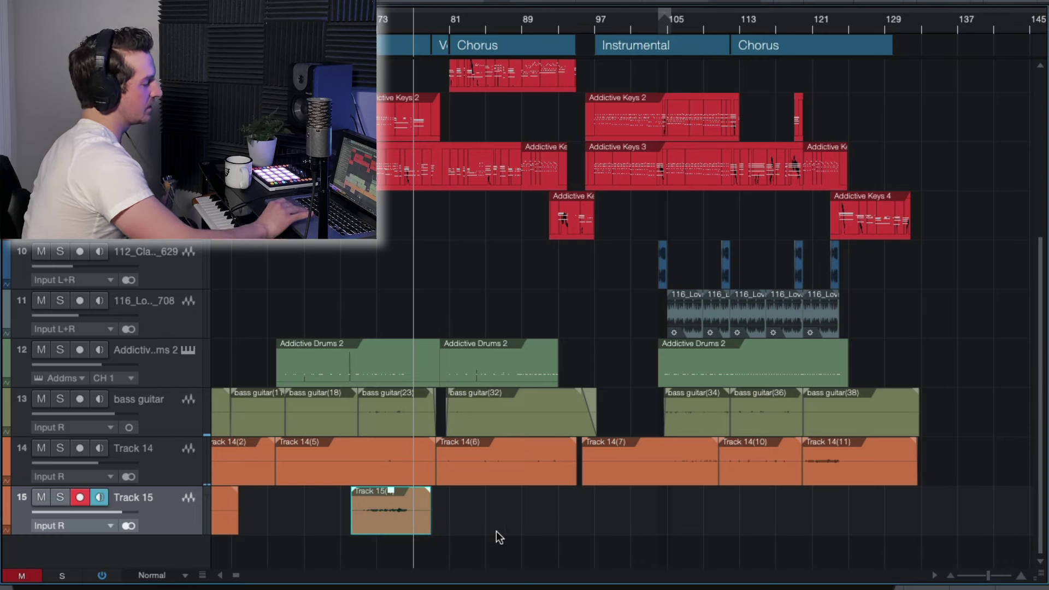
{"action": "left_click", "coordinate": [496, 531]}
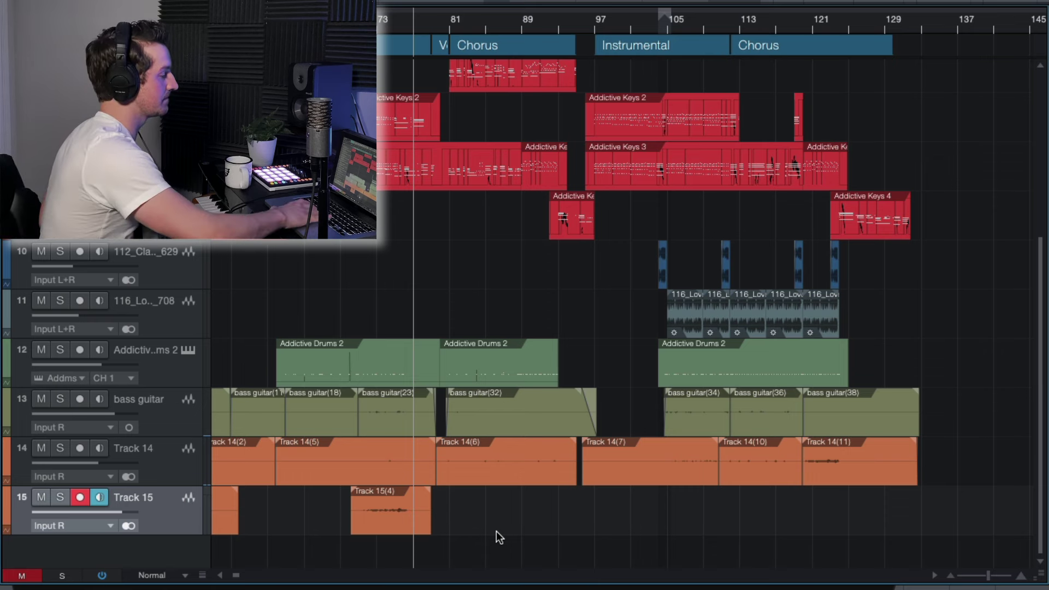
Try twice to record a Track 15 take from about bar 80 into the Chorus, undo both attempts, and return the playback cursor to bar 80.
{"action": "key", "text": "space"}
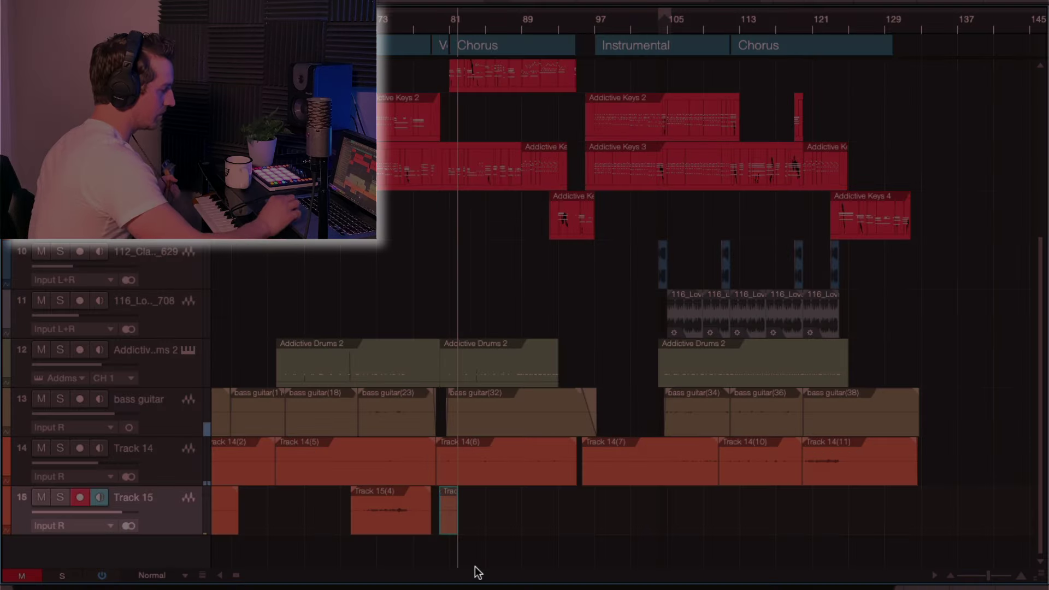
{"action": "key", "text": "super+z"}
{"action": "scroll", "coordinate": [475, 567], "scroll_direction": "up", "scroll_amount": 5}
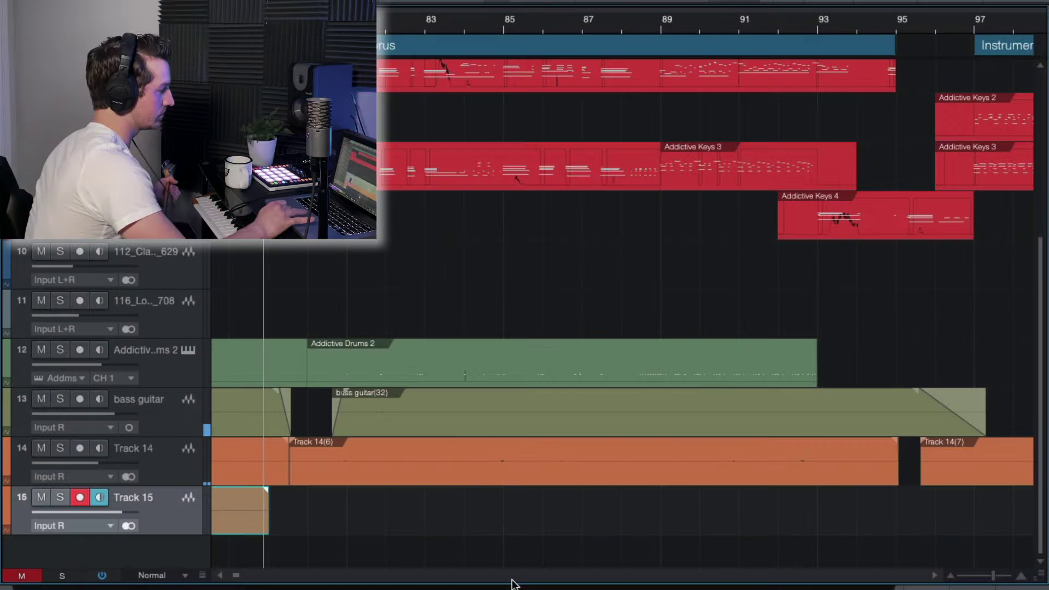
{"action": "key", "text": "KP_Multiply"}
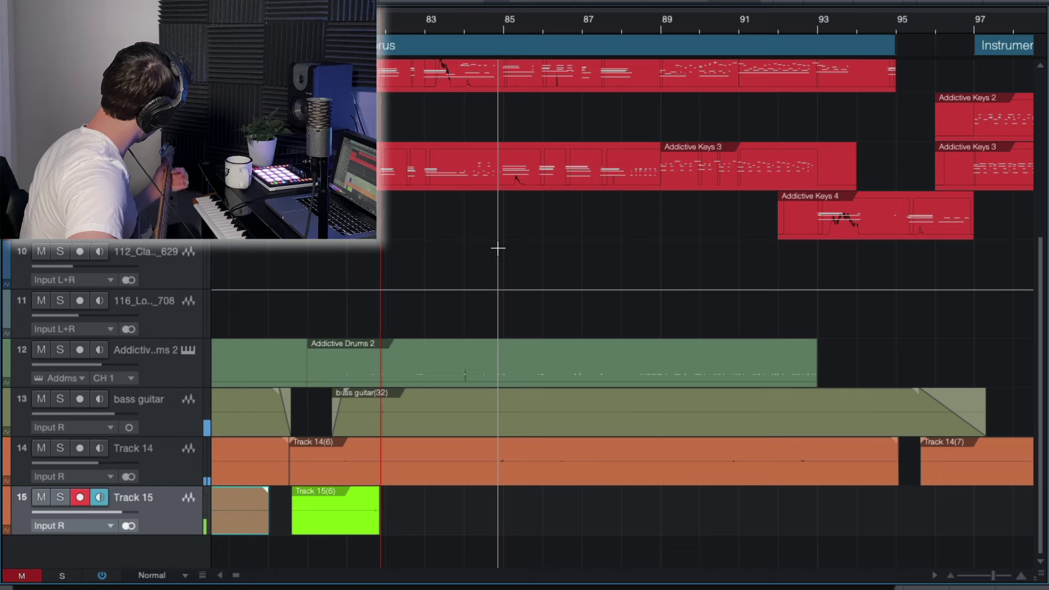
{"action": "key", "text": "space"}
{"action": "key", "text": "super+z"}
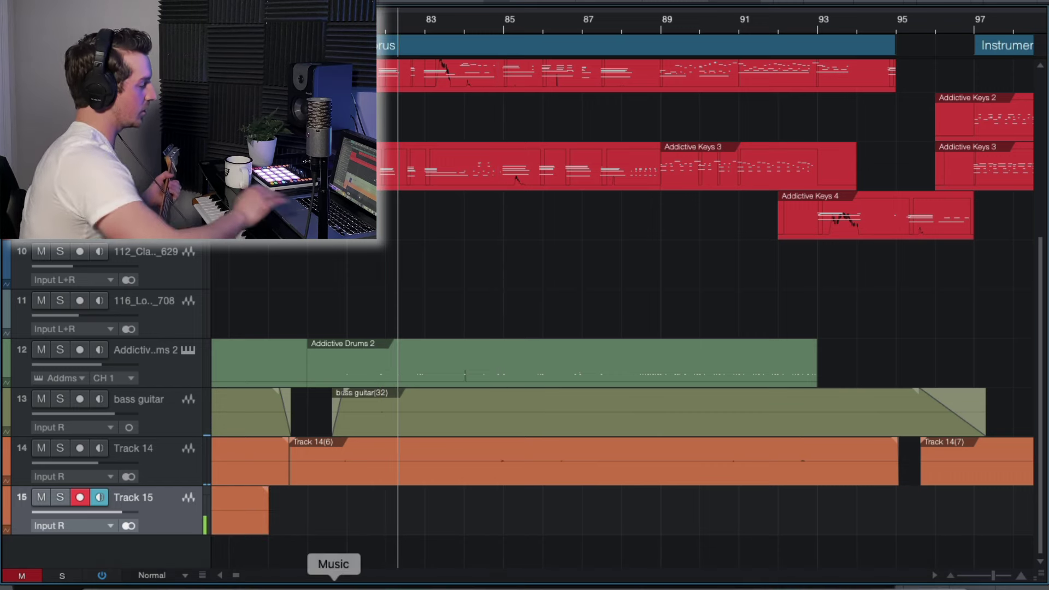
{"action": "left_click", "coordinate": [306, 20]}
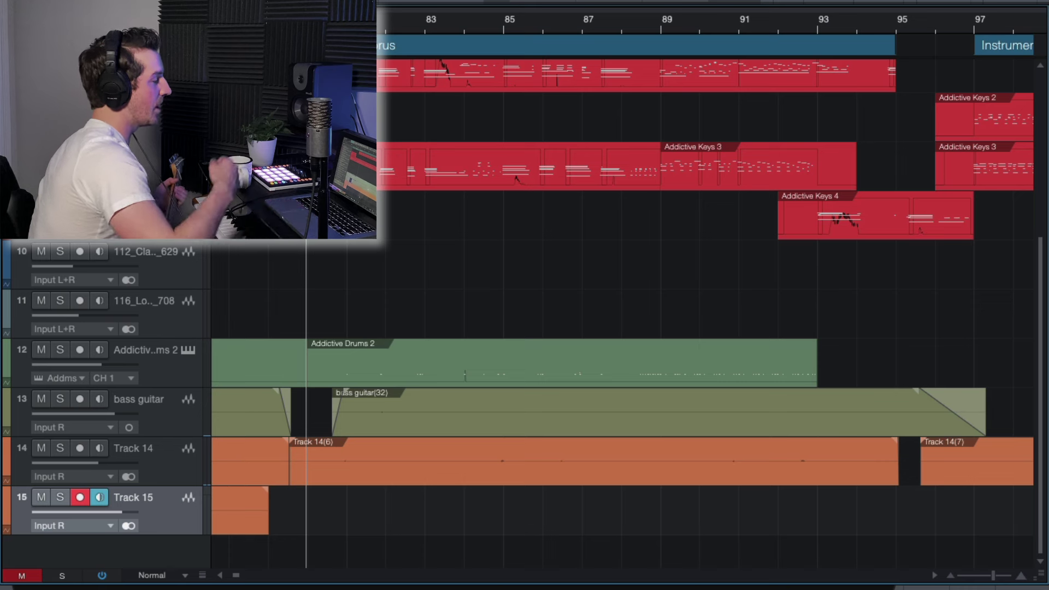
Record a Track 15 guitar take over the Chorus, from about bar 79 to bar 96, and select it.
{"action": "left_click", "coordinate": [268, 20]}
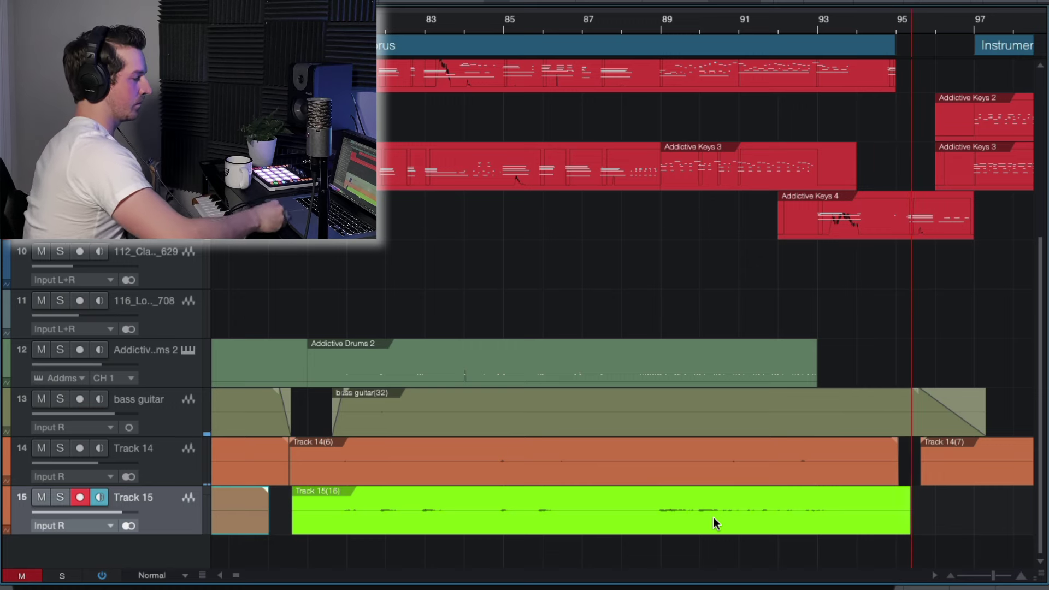
{"action": "key", "text": "space"}
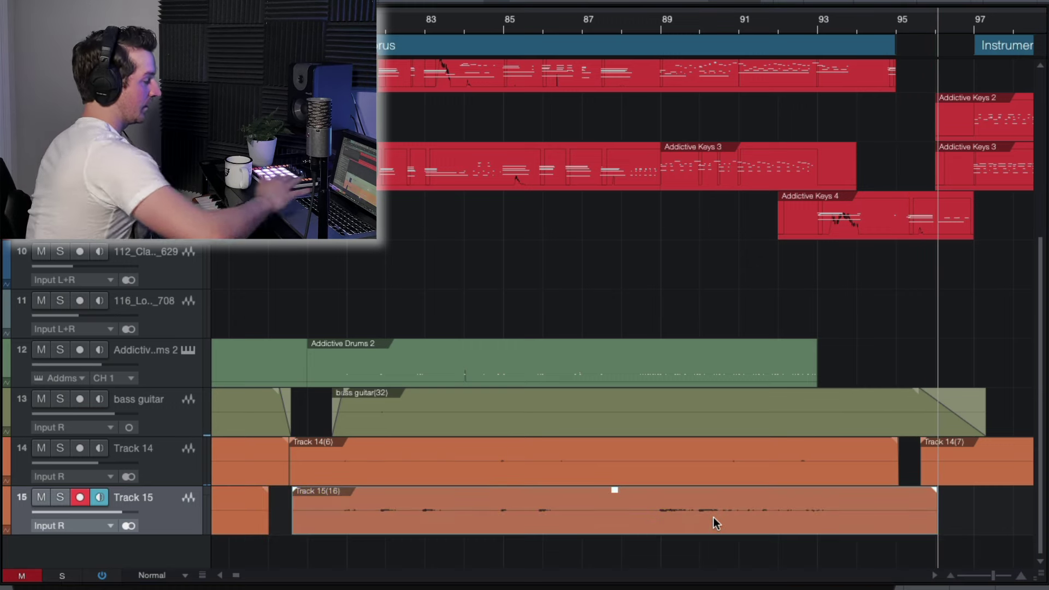
{"action": "left_click", "coordinate": [713, 517]}
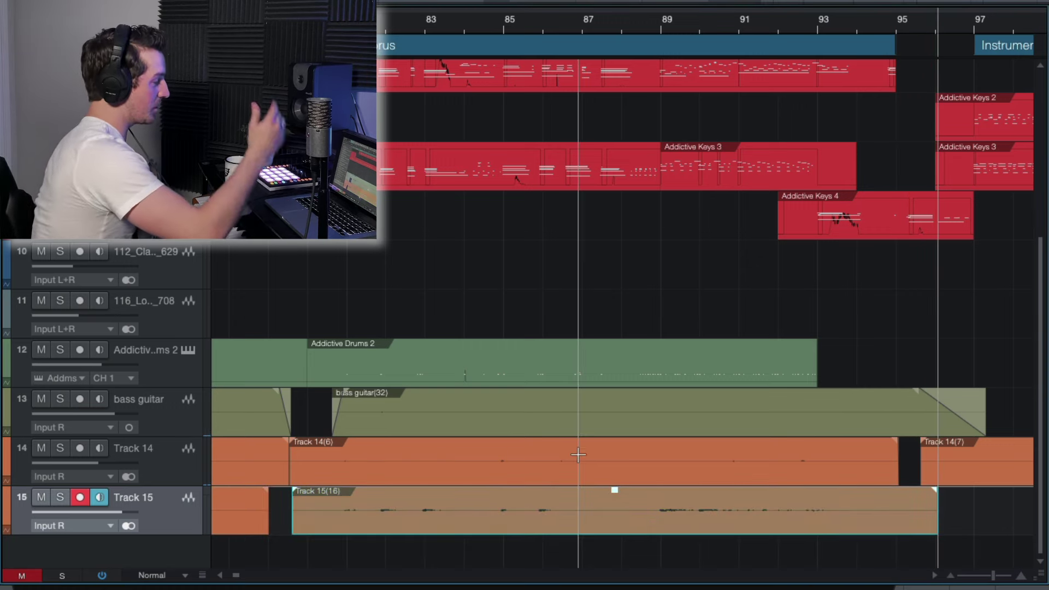
Try to record Track 15 takes in the Instrumental, from about bar 97 and from about bar 104, and undo them.
{"action": "scroll", "coordinate": [578, 455], "scroll_direction": "down", "scroll_amount": 4}
{"action": "scroll", "coordinate": [578, 455], "scroll_direction": "right", "scroll_amount": 4}
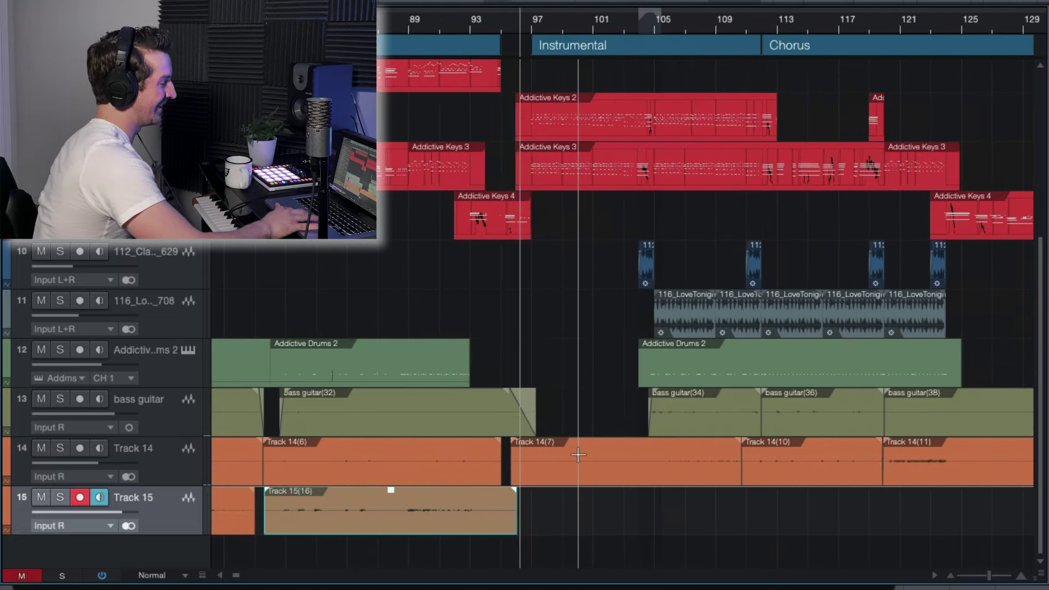
{"action": "scroll", "coordinate": [578, 455], "scroll_direction": "down", "scroll_amount": 3}
{"action": "scroll", "coordinate": [578, 455], "scroll_direction": "right", "scroll_amount": 2}
{"action": "scroll", "coordinate": [516, 385], "scroll_direction": "up", "scroll_amount": 4}
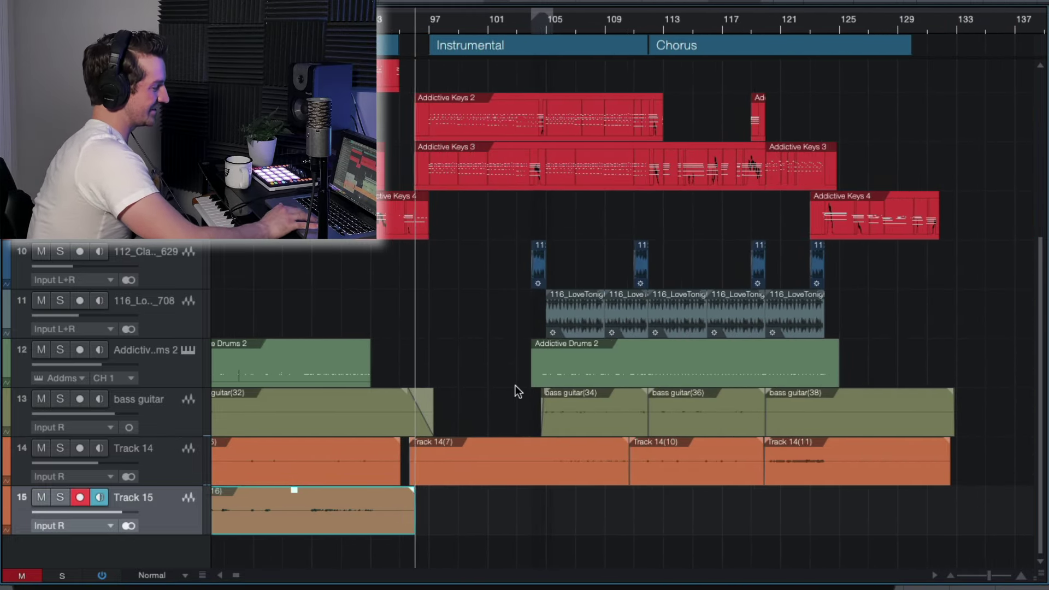
{"action": "scroll", "coordinate": [516, 385], "scroll_direction": "down", "scroll_amount": 4}
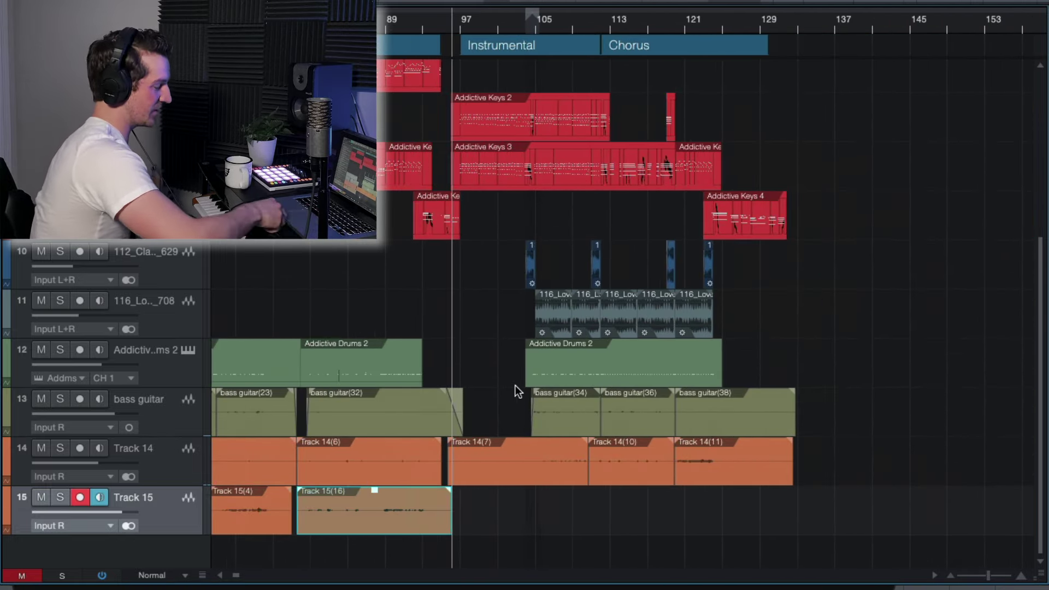
{"action": "key", "text": "space"}
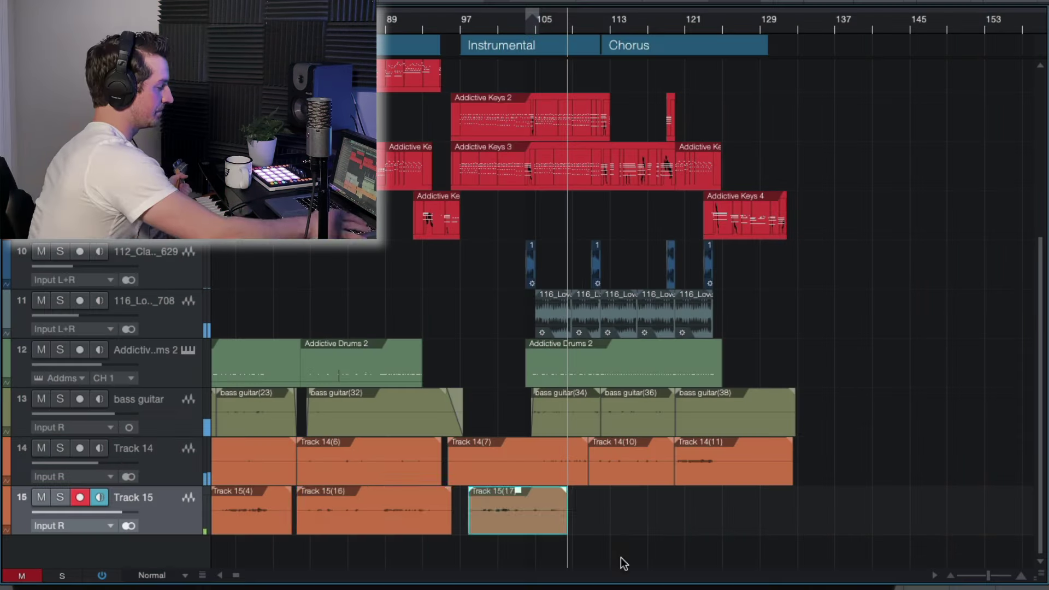
{"action": "left_click", "coordinate": [521, 20]}
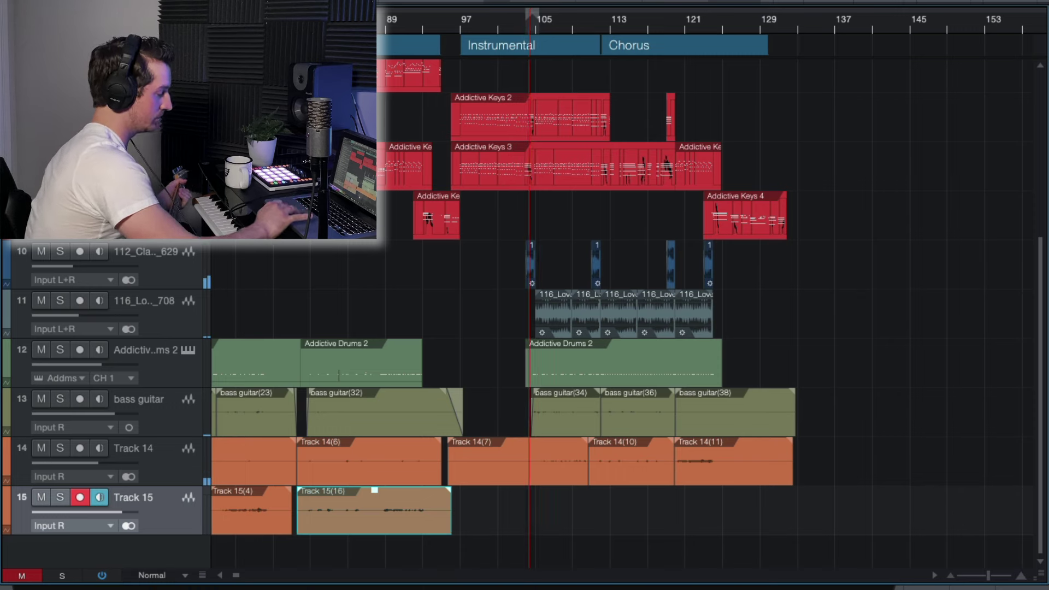
{"action": "key", "text": "KP_Multiply"}
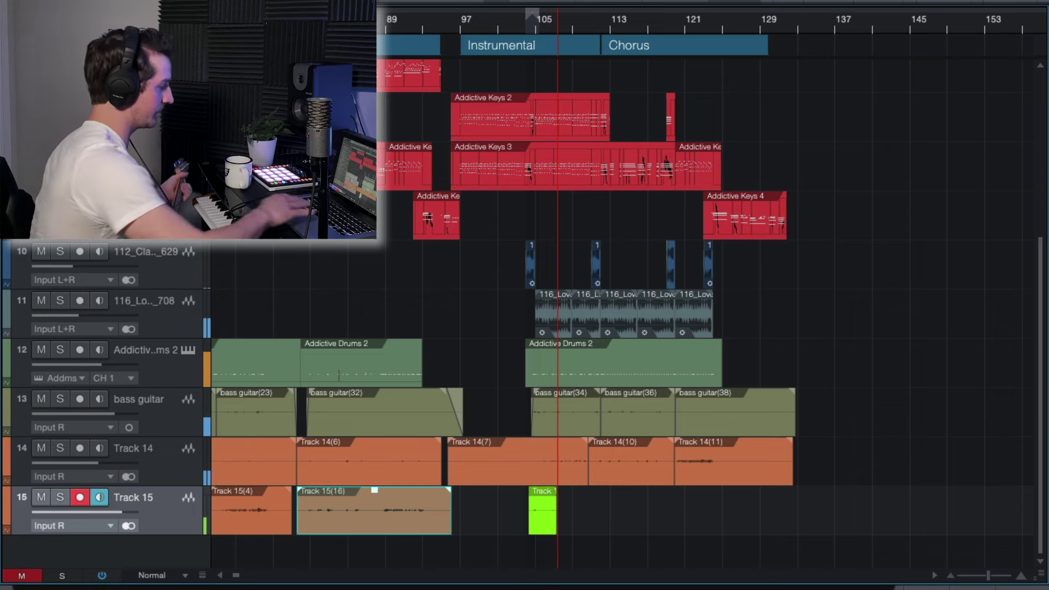
{"action": "key", "text": "space"}
{"action": "key", "text": "super+z"}
Try three more Track 15 takes in the Instrumental, starting between about bars 102 and 104, and undo each one.
{"action": "left_click", "coordinate": [528, 20]}
{"action": "left_click", "coordinate": [530, 588]}
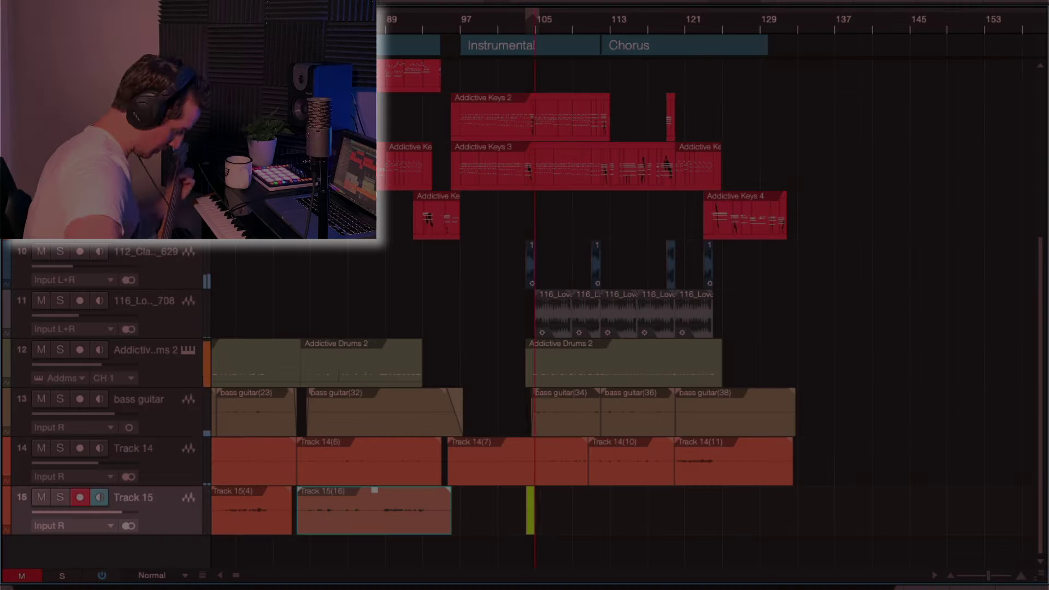
{"action": "key", "text": "space"}
{"action": "key", "text": "super+z"}
{"action": "left_click", "coordinate": [519, 21]}
{"action": "left_click", "coordinate": [530, 588]}
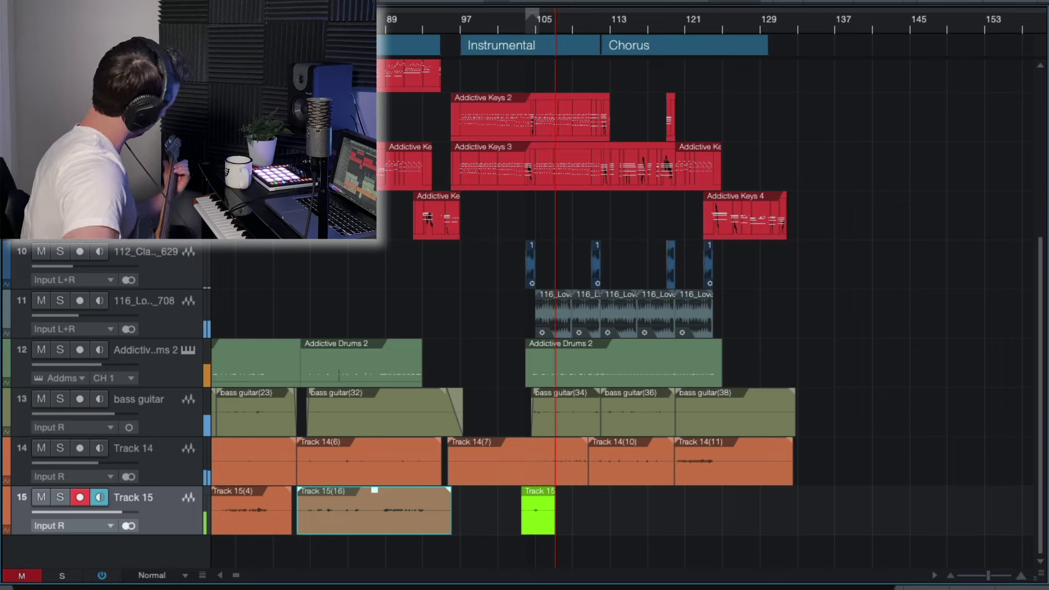
{"action": "key", "text": "space"}
{"action": "key", "text": "super+z"}
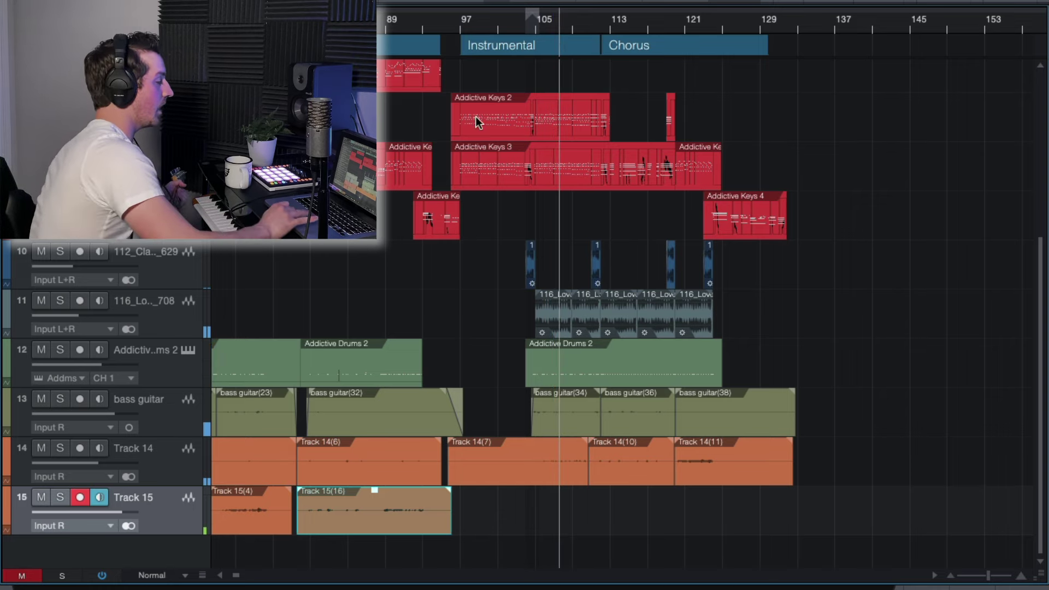
{"action": "left_click", "coordinate": [509, 22]}
{"action": "left_click", "coordinate": [530, 588]}
{"action": "key", "text": "space"}
{"action": "key", "text": "super+z"}
Record the Track 15 guitar through the Instrumental and final Chorus, from about bar 101 to bar 127, and disarm the track.
{"action": "left_click", "coordinate": [501, 21]}
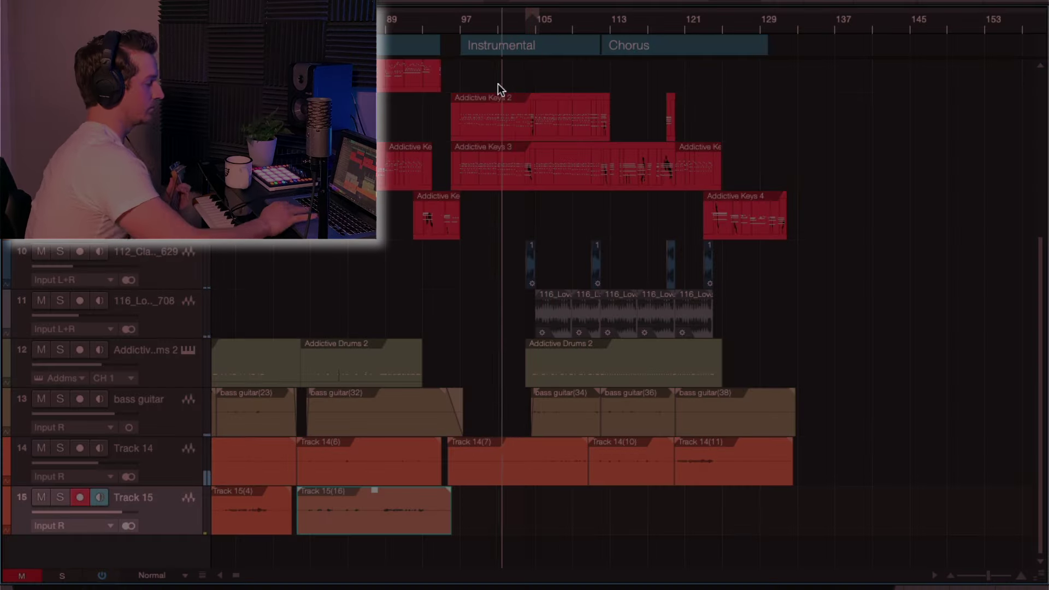
{"action": "left_click", "coordinate": [530, 588]}
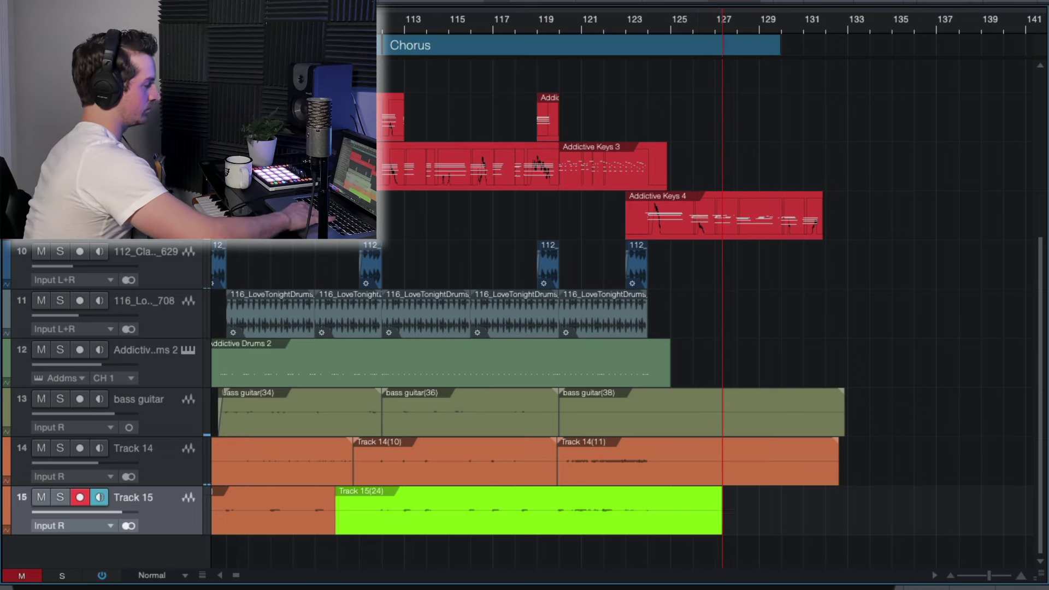
{"action": "key", "text": "space"}
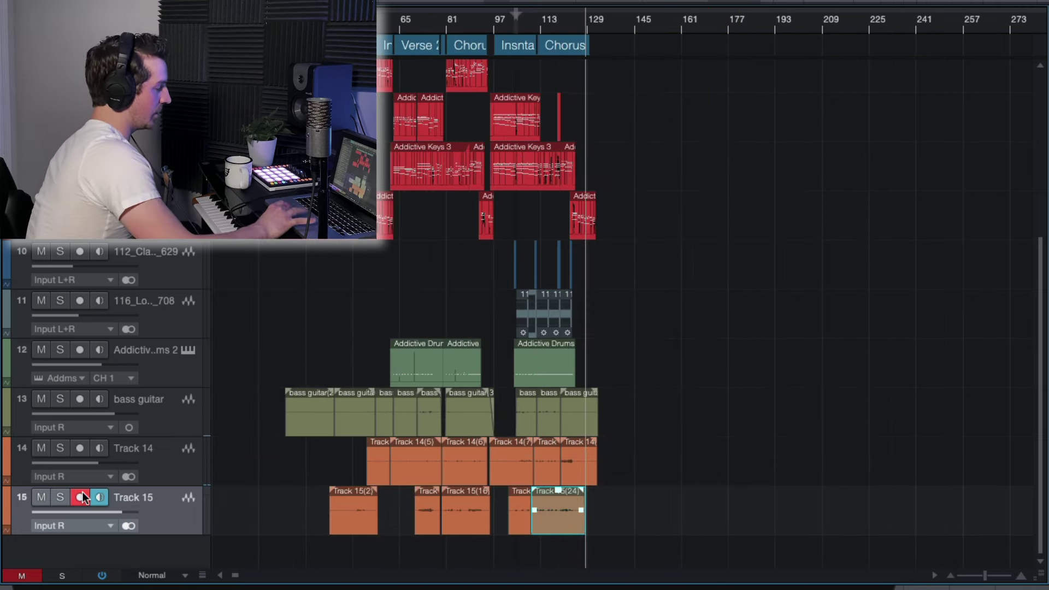
{"action": "left_click", "coordinate": [81, 497]}
{"action": "scroll", "coordinate": [300, 498], "scroll_direction": "up", "scroll_amount": 3}
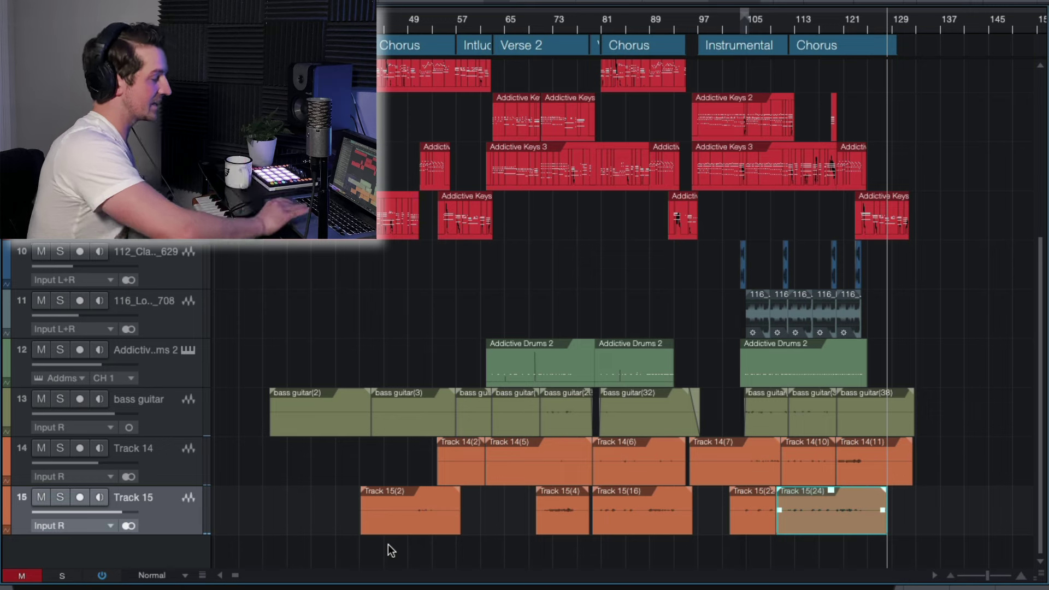
Examine the presets, tuner, amp and stomp pedals of the GTR Tool Rack insert on Track 14.
{"action": "left_click", "coordinate": [163, 470]}
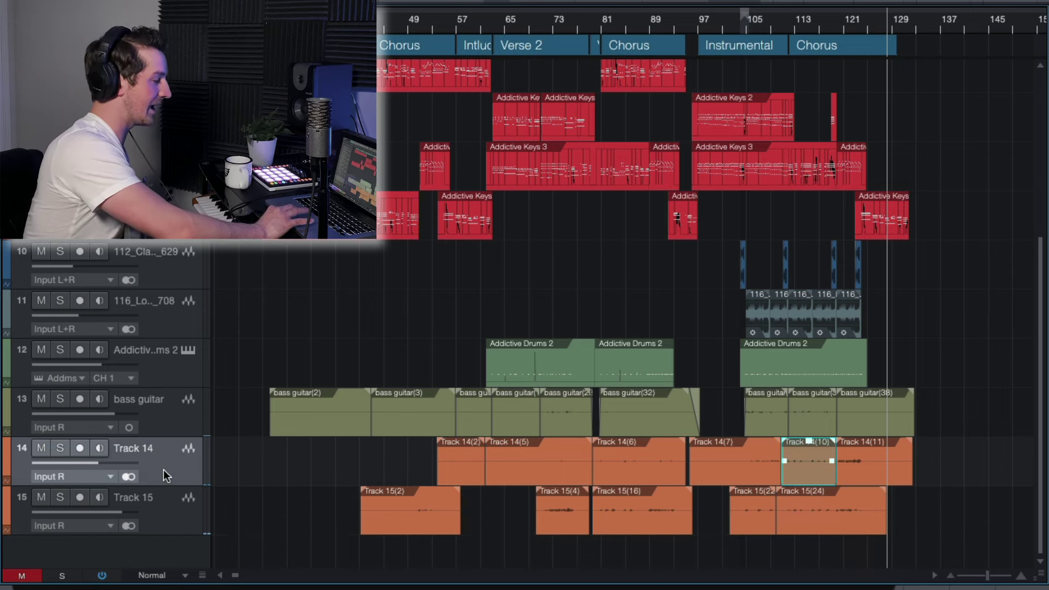
{"action": "key", "text": "F3"}
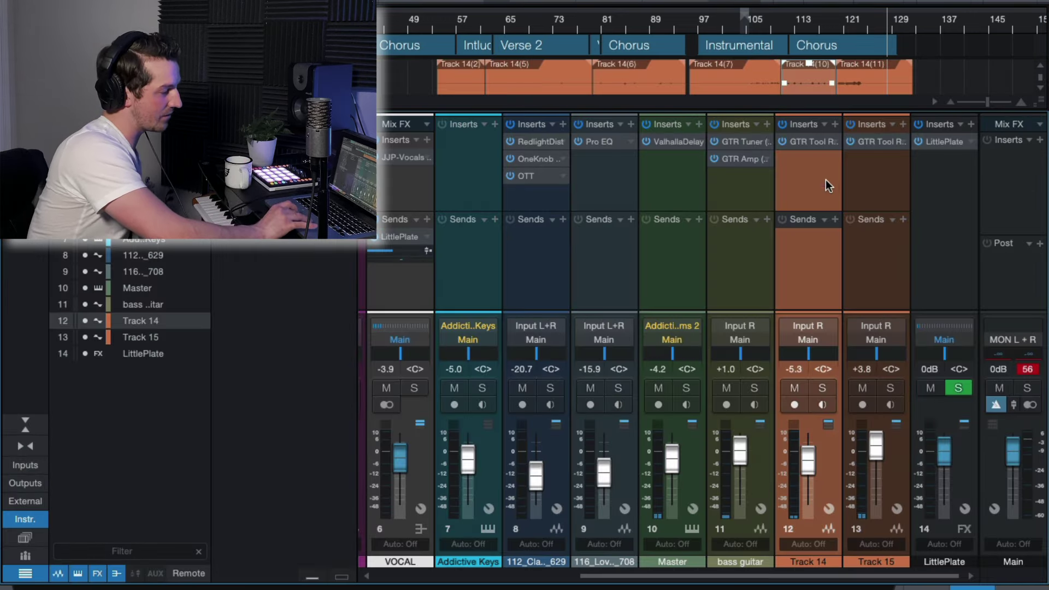
{"action": "left_click", "coordinate": [809, 142]}
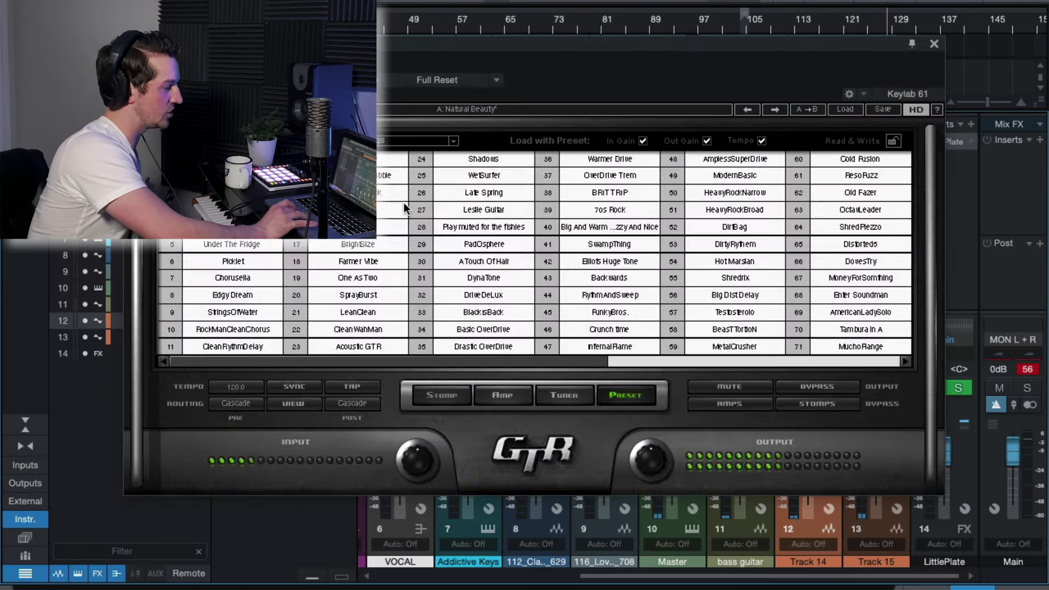
{"action": "left_click", "coordinate": [578, 393]}
{"action": "left_click", "coordinate": [504, 396]}
{"action": "left_click", "coordinate": [449, 397]}
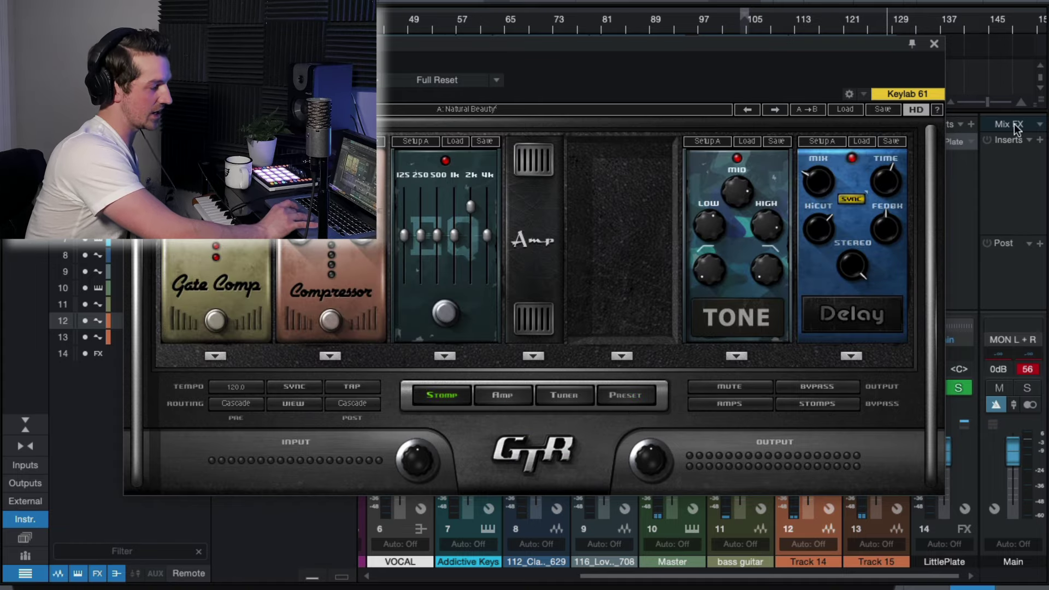
{"action": "left_click", "coordinate": [933, 44]}
{"action": "key", "text": "F3"}
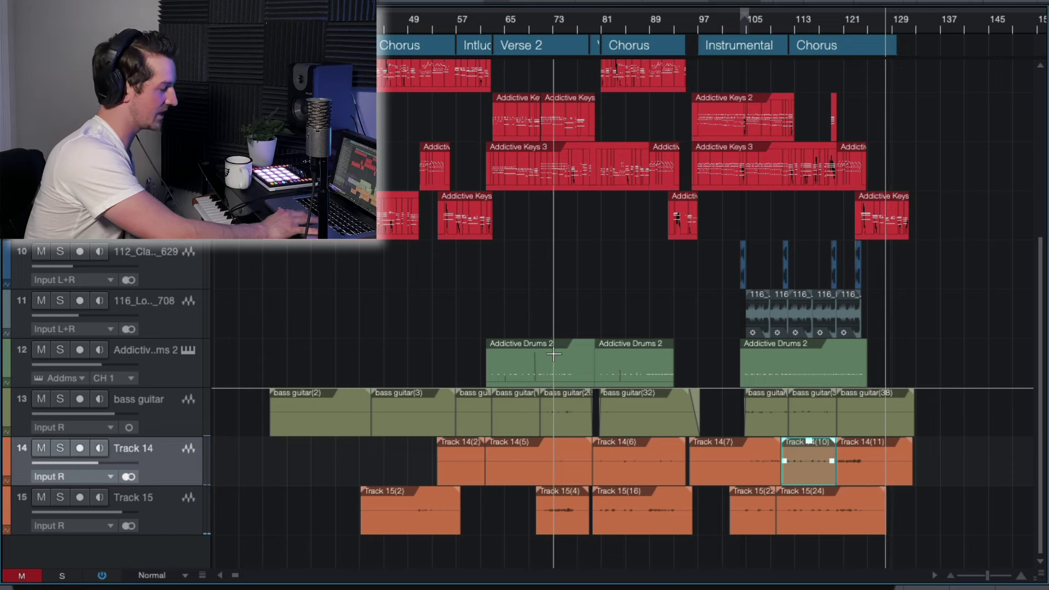
Shift the junction between the last two Track 15 takes to about bar 111, just before the final Chorus.
{"action": "scroll", "coordinate": [554, 354], "scroll_direction": "down", "scroll_amount": 3}
{"action": "scroll", "coordinate": [553, 354], "scroll_direction": "up", "scroll_amount": 4}
{"action": "scroll", "coordinate": [553, 354], "scroll_direction": "left", "scroll_amount": 1}
{"action": "scroll", "coordinate": [763, 428], "scroll_direction": "up", "scroll_amount": 3}
{"action": "scroll", "coordinate": [762, 428], "scroll_direction": "right", "scroll_amount": 3}
{"action": "left_click_drag", "start_coordinate": [702, 523], "coordinate": [714, 525]}
{"action": "scroll", "coordinate": [154, 516], "scroll_direction": "left", "scroll_amount": 1}
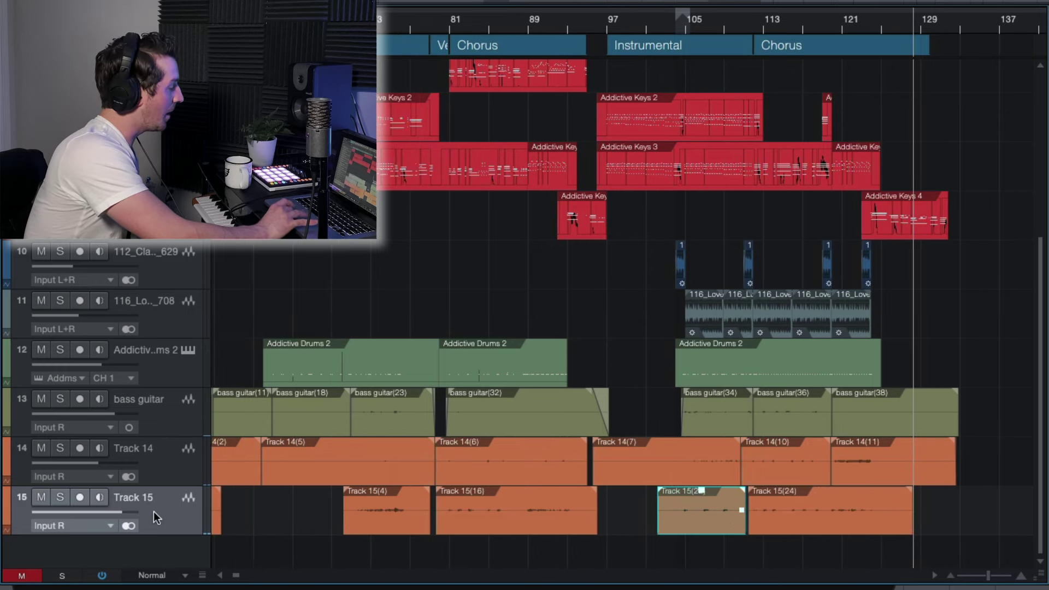
Pan Track 14 to L99 and Track 15 fully right in the mixer.
{"action": "left_click", "coordinate": [147, 468]}
{"action": "key", "text": "F3"}
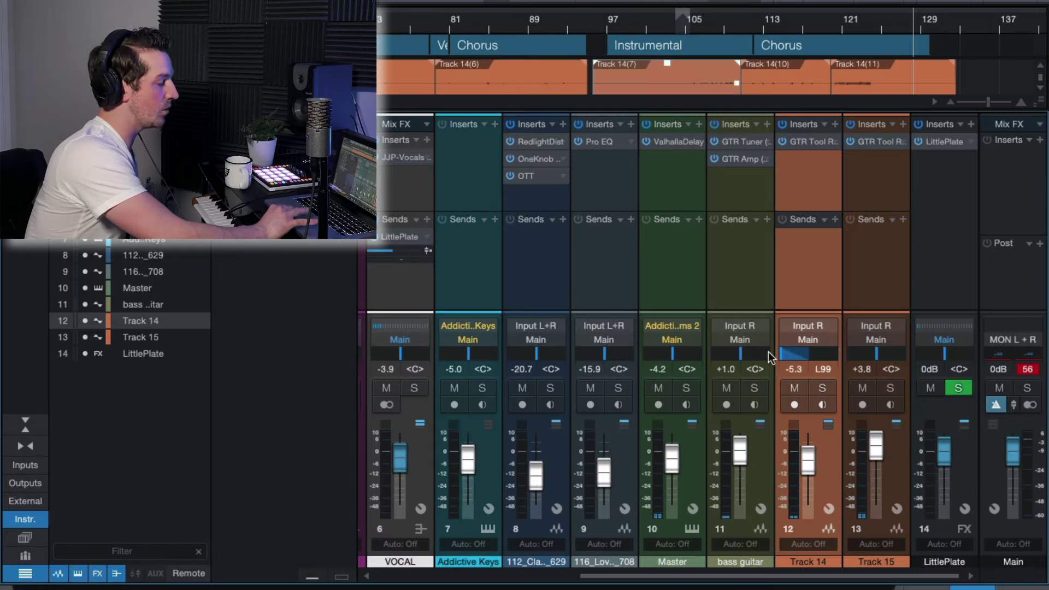
{"action": "left_click_drag", "start_coordinate": [875, 354], "coordinate": [910, 354]}
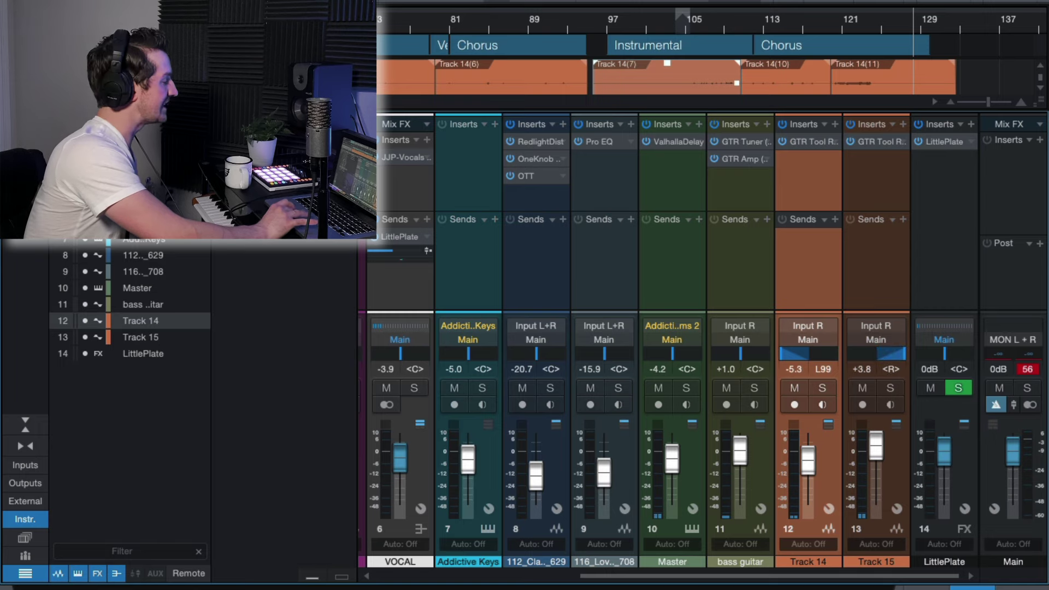
{"action": "key", "text": "F3"}
Play back the song from the start of the bass guitar part to hear the panned guitars in the mix.
{"action": "scroll", "coordinate": [457, 301], "scroll_direction": "left", "scroll_amount": 2}
{"action": "scroll", "coordinate": [458, 301], "scroll_direction": "down", "scroll_amount": 4}
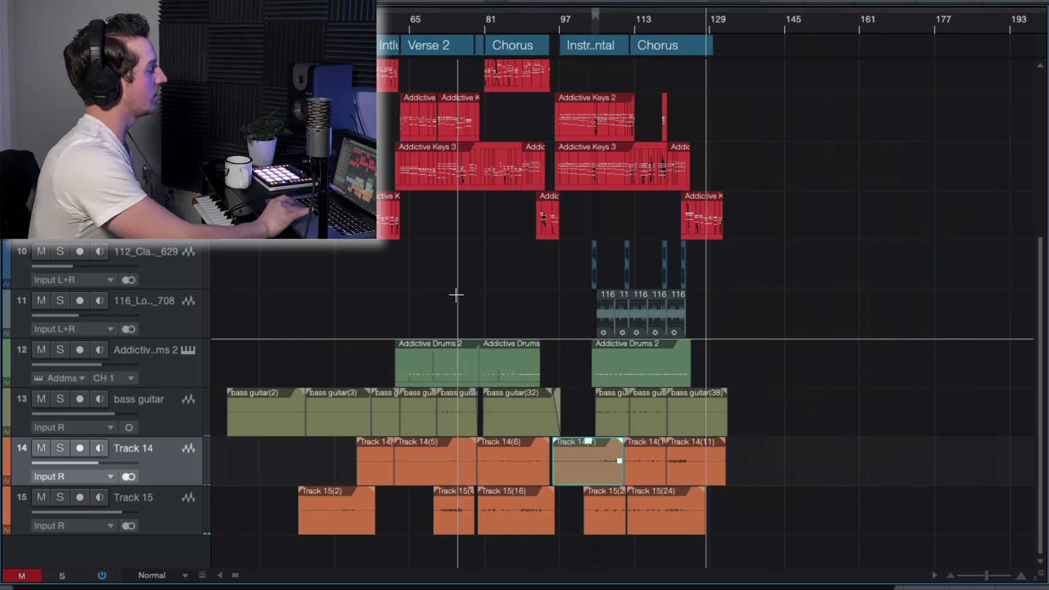
{"action": "scroll", "coordinate": [456, 295], "scroll_direction": "left", "scroll_amount": 3}
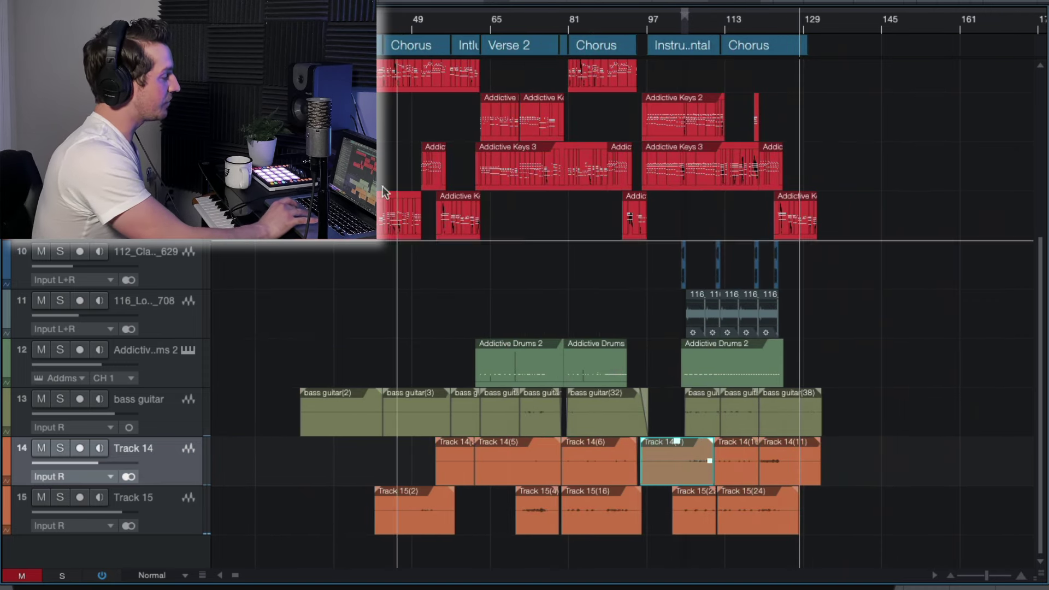
{"action": "left_click", "coordinate": [303, 20]}
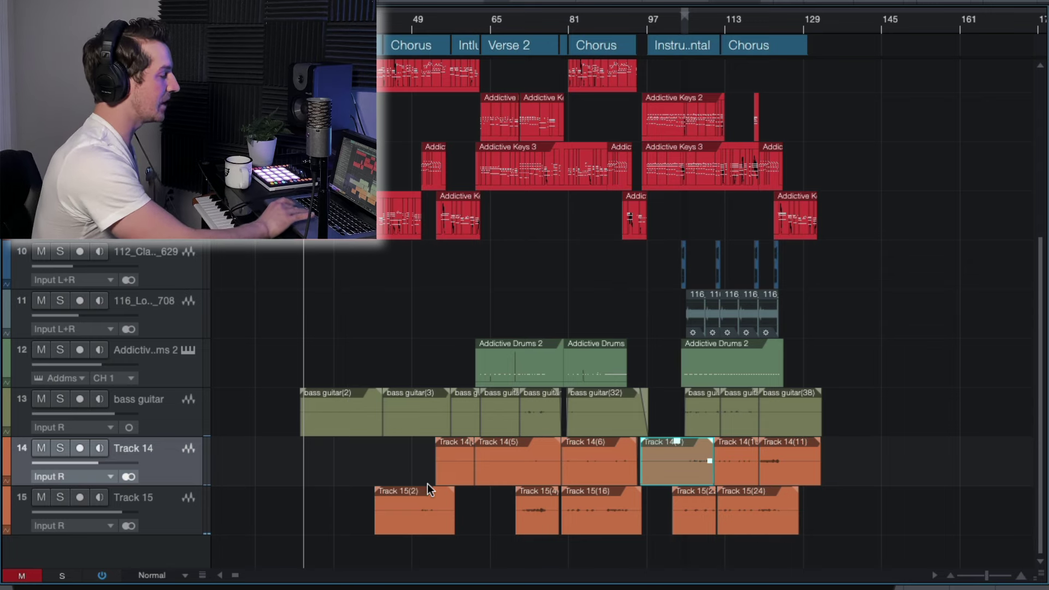
{"action": "scroll", "coordinate": [358, 427], "scroll_direction": "up", "scroll_amount": 2}
{"action": "scroll", "coordinate": [358, 427], "scroll_direction": "down", "scroll_amount": 1}
{"action": "scroll", "coordinate": [358, 427], "scroll_direction": "up", "scroll_amount": 1}
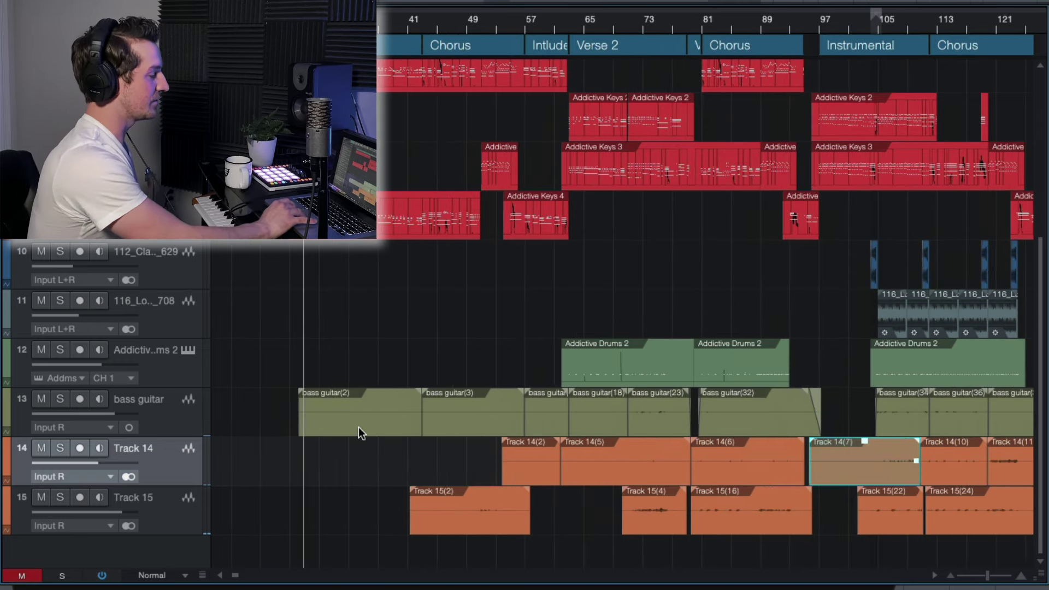
{"action": "key", "text": "space"}
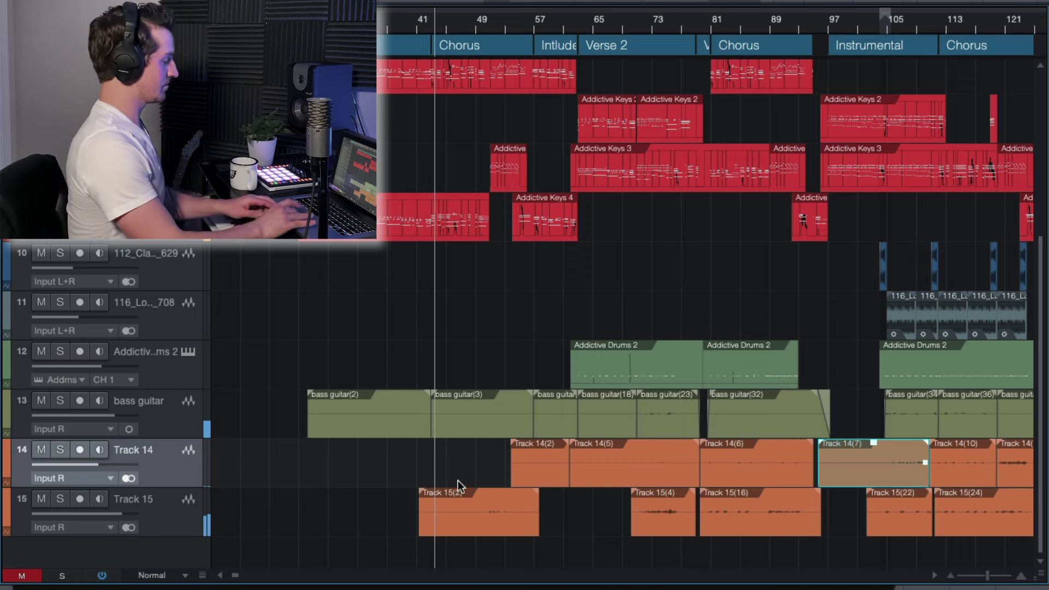
Balance Track 15's volume against the mix during Chorus playback, trying a lower level and raising it again.
{"action": "left_click_drag", "start_coordinate": [130, 511], "coordinate": [119, 512]}
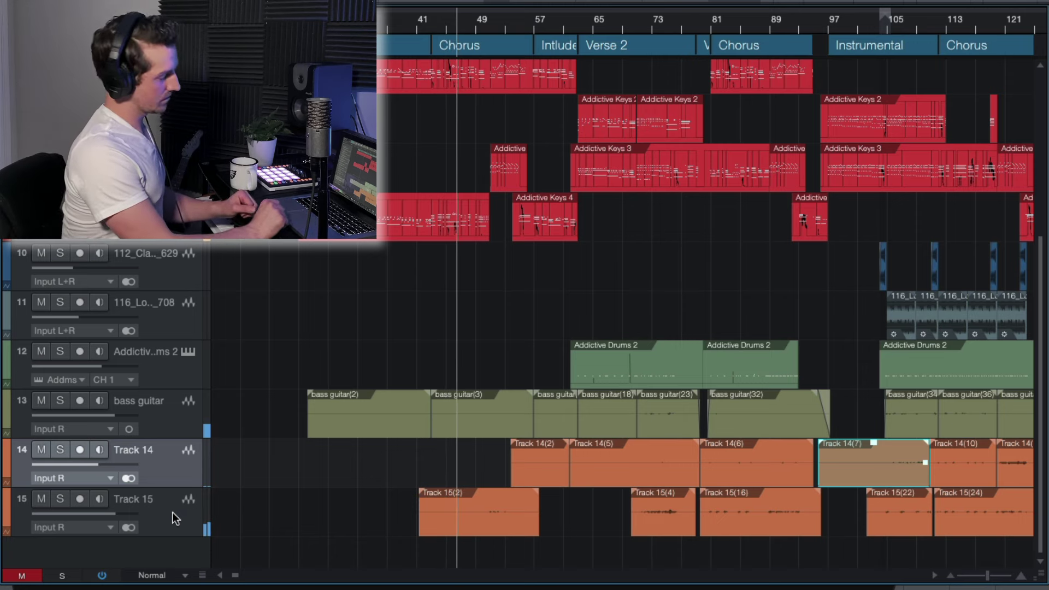
{"action": "mouse_move", "coordinate": [126, 515]}
{"action": "left_mouse_down"}
{"action": "mouse_move", "coordinate": [151, 512]}
{"action": "mouse_move", "coordinate": [135, 513]}
{"action": "left_mouse_up"}
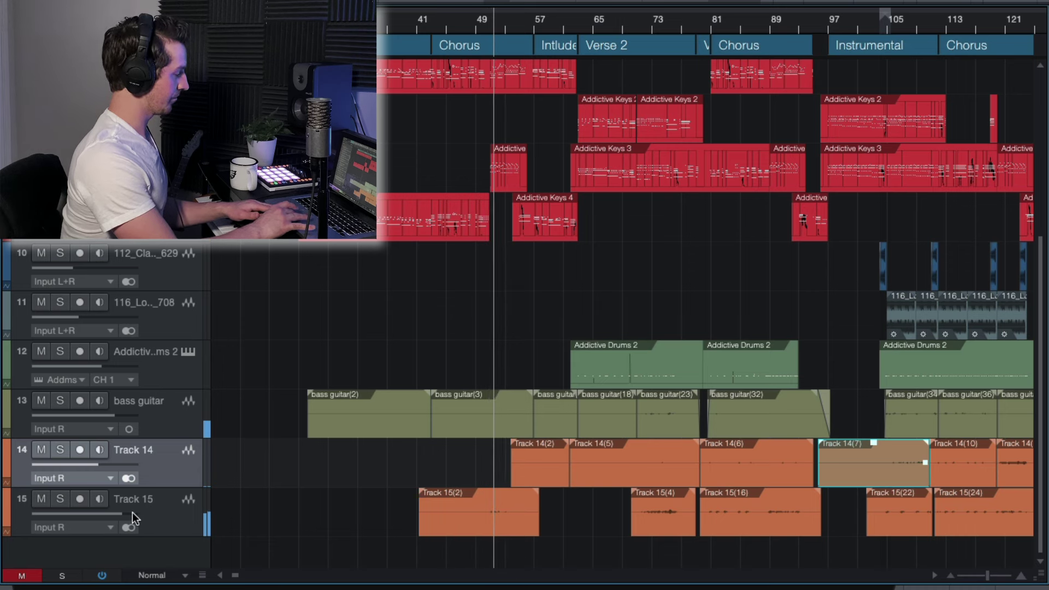
{"action": "left_click_drag", "start_coordinate": [133, 513], "coordinate": [135, 518]}
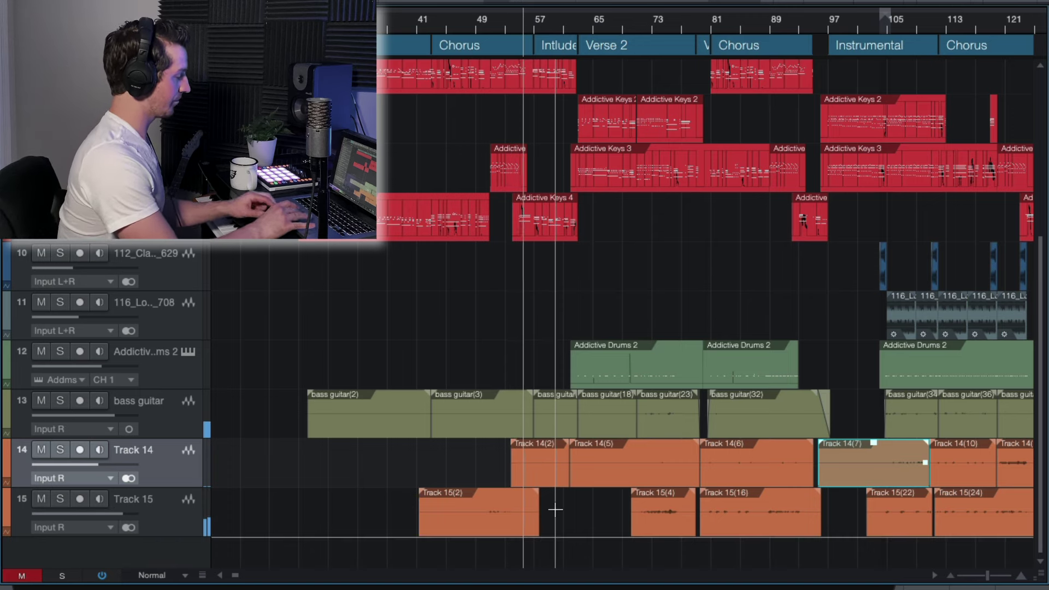
Trim the start of the first Track 14 clip to about bar 56.5, just before the Interlude.
{"action": "scroll", "coordinate": [555, 509], "scroll_direction": "up", "scroll_amount": 1}
{"action": "scroll", "coordinate": [555, 509], "scroll_direction": "up", "scroll_amount": 3}
{"action": "left_click_drag", "start_coordinate": [424, 470], "coordinate": [482, 470]}
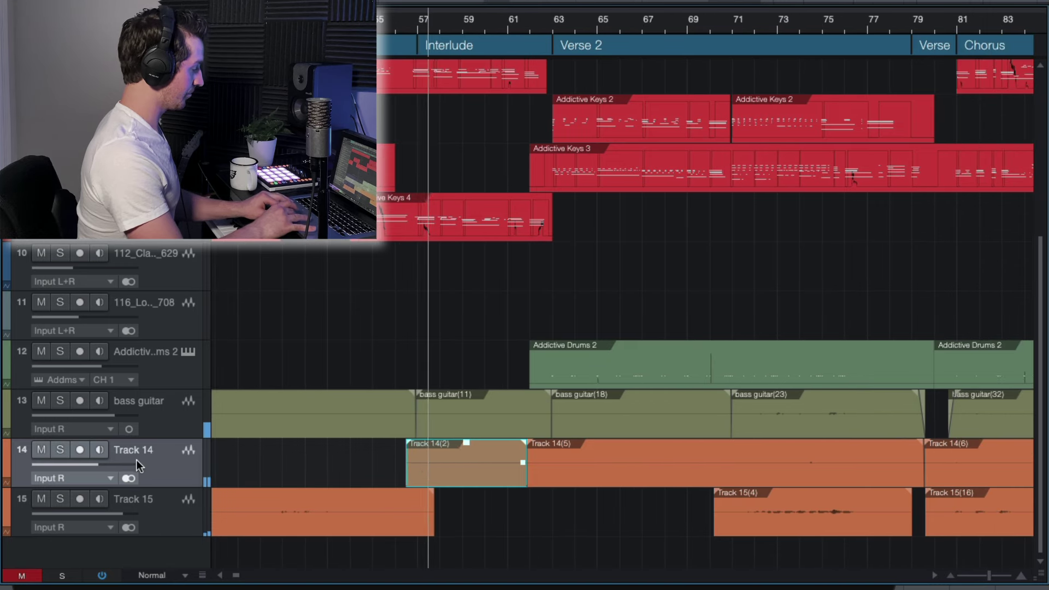
Raise Track 14's volume in two stages while the Interlude and Verse 2 play.
{"action": "mouse_move", "coordinate": [127, 465]}
{"action": "left_mouse_down"}
{"action": "mouse_move", "coordinate": [136, 468]}
{"action": "mouse_move", "coordinate": [126, 464]}
{"action": "left_mouse_up"}
{"action": "scroll", "coordinate": [319, 484], "scroll_direction": "down", "scroll_amount": 1}
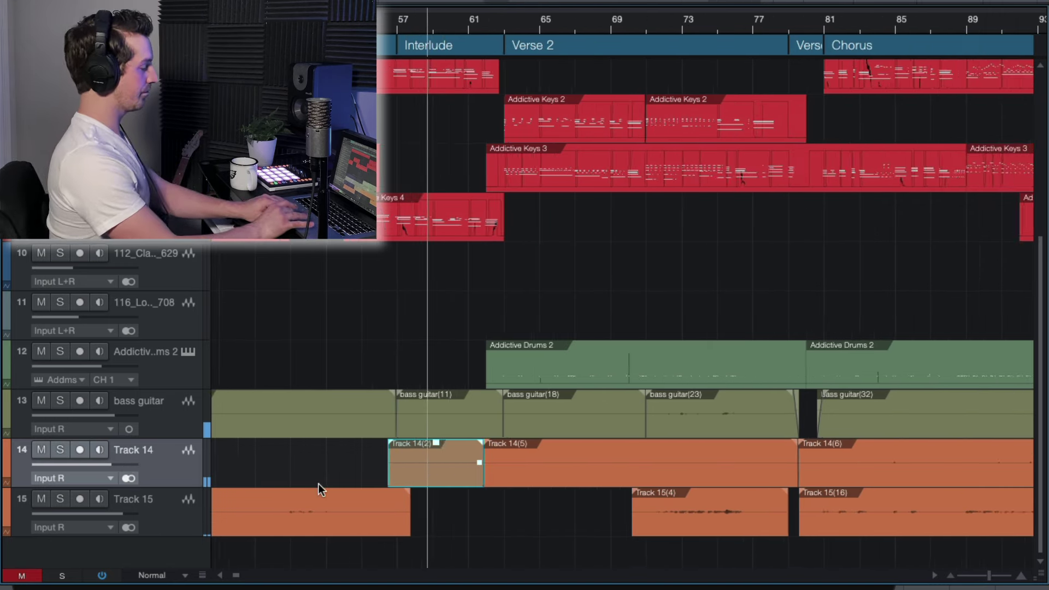
{"action": "scroll", "coordinate": [319, 484], "scroll_direction": "down", "scroll_amount": 1}
{"action": "mouse_move", "coordinate": [111, 463]}
{"action": "left_mouse_down"}
{"action": "mouse_move", "coordinate": [142, 470]}
{"action": "mouse_move", "coordinate": [125, 469]}
{"action": "left_mouse_up"}
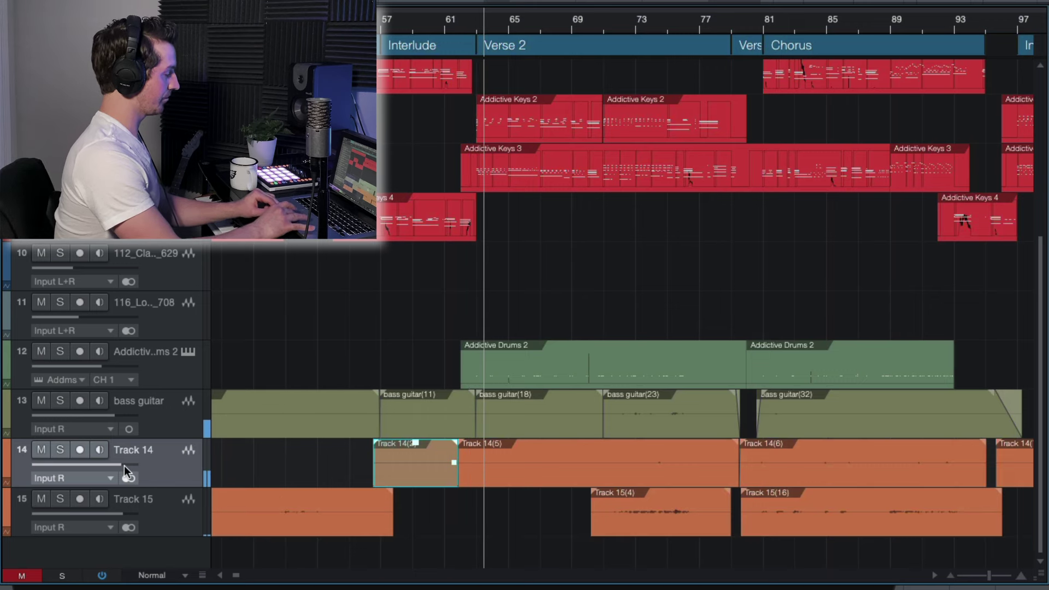
Balance Track 14 and Track 15 during Verse 2 playback, raising then slightly easing Track 14's volume and finally lowering Track 15's.
{"action": "left_click_drag", "start_coordinate": [133, 463], "coordinate": [140, 467]}
{"action": "left_click", "coordinate": [126, 514]}
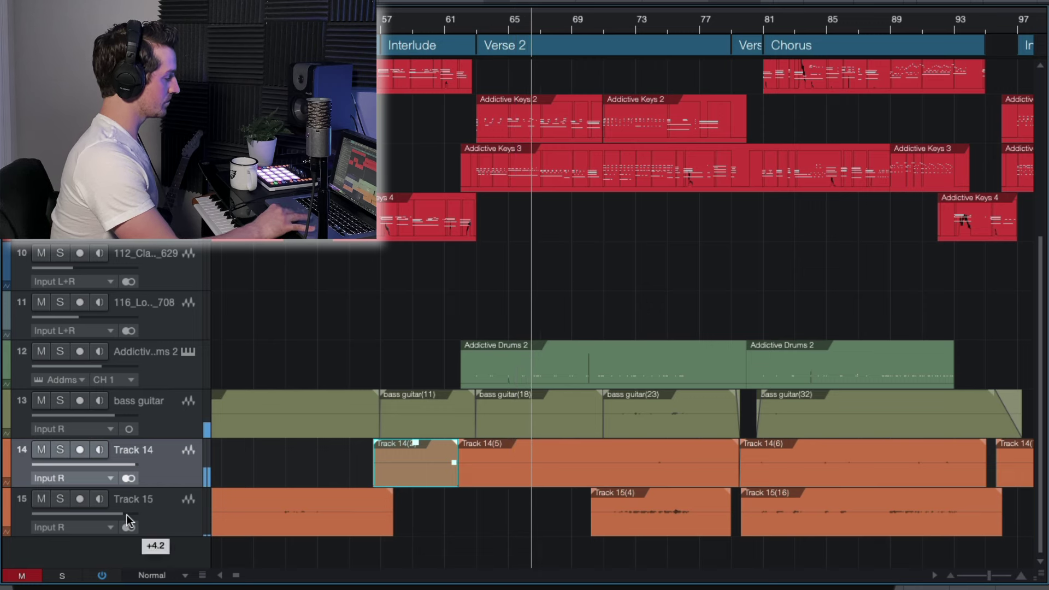
{"action": "left_click_drag", "start_coordinate": [126, 515], "coordinate": [132, 514]}
{"action": "left_click_drag", "start_coordinate": [136, 465], "coordinate": [130, 463]}
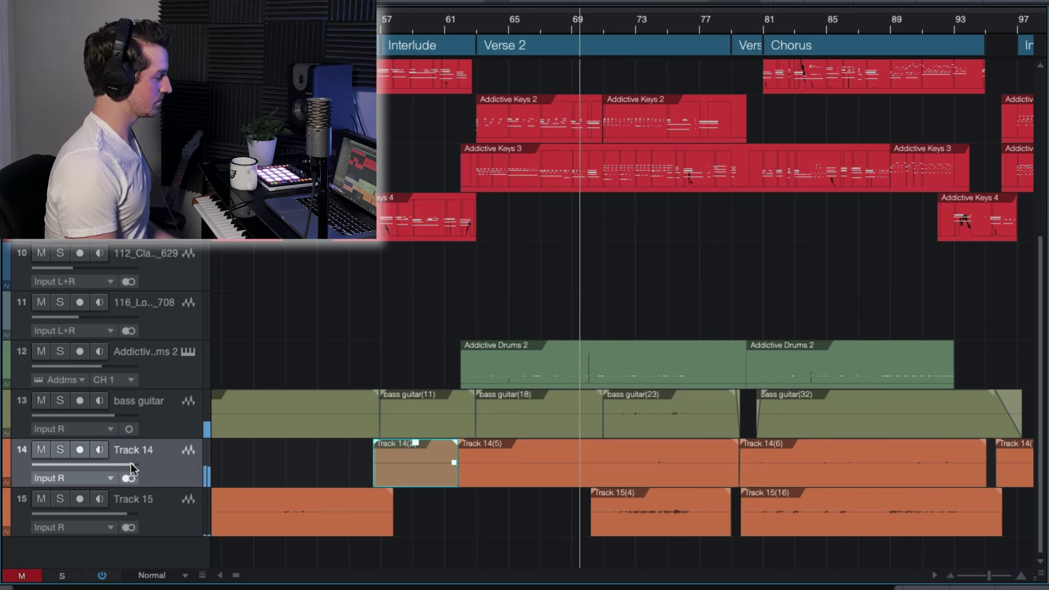
{"action": "left_click_drag", "start_coordinate": [130, 463], "coordinate": [127, 462]}
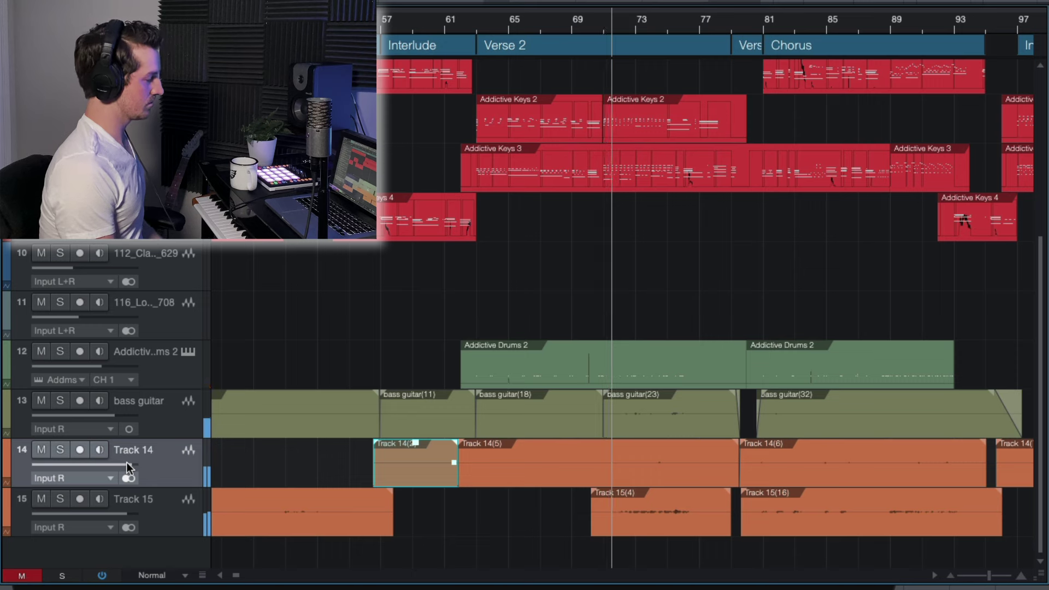
{"action": "left_click_drag", "start_coordinate": [124, 508], "coordinate": [109, 513]}
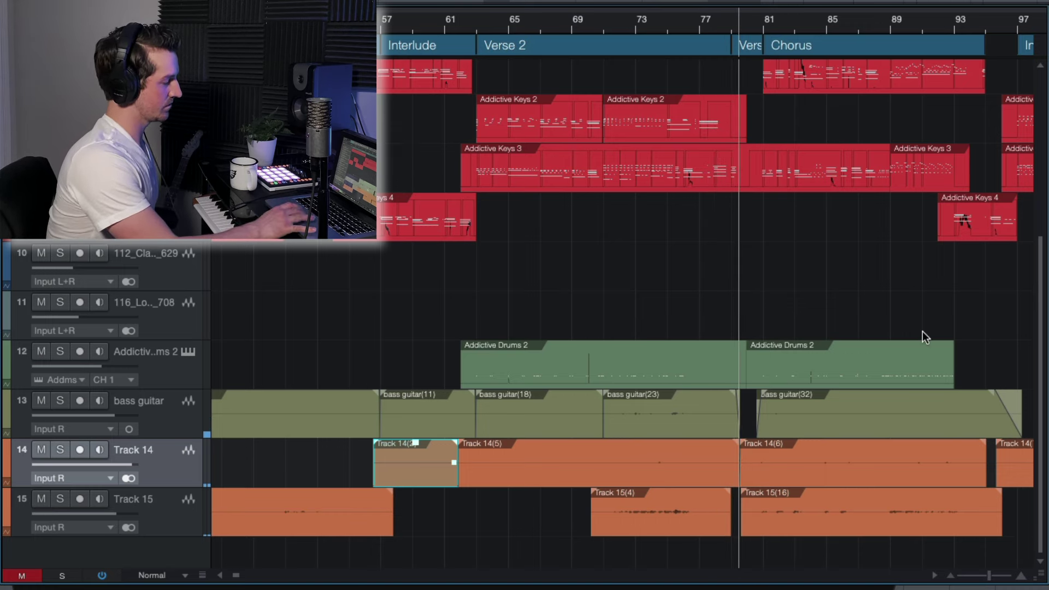
Rebalance the two guitars during Chorus playback, dipping Track 14's volume and bringing it back up, and raising Track 15's slightly.
{"action": "scroll", "coordinate": [923, 331], "scroll_direction": "up", "scroll_amount": 5}
{"action": "scroll", "coordinate": [754, 351], "scroll_direction": "down", "scroll_amount": 2}
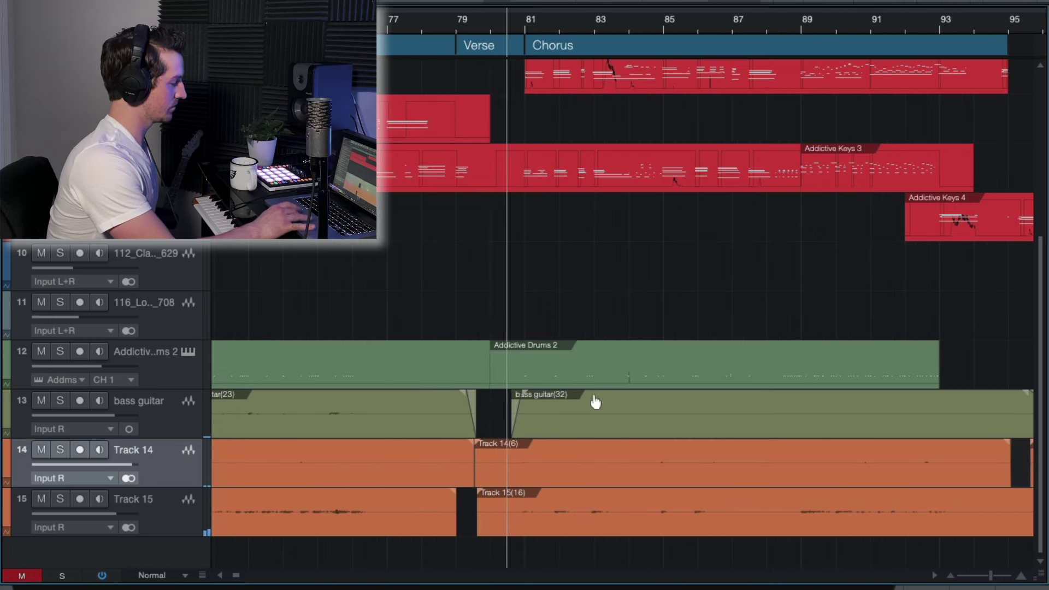
{"action": "scroll", "coordinate": [543, 414], "scroll_direction": "right", "scroll_amount": 2}
{"action": "scroll", "coordinate": [543, 414], "scroll_direction": "right", "scroll_amount": 5}
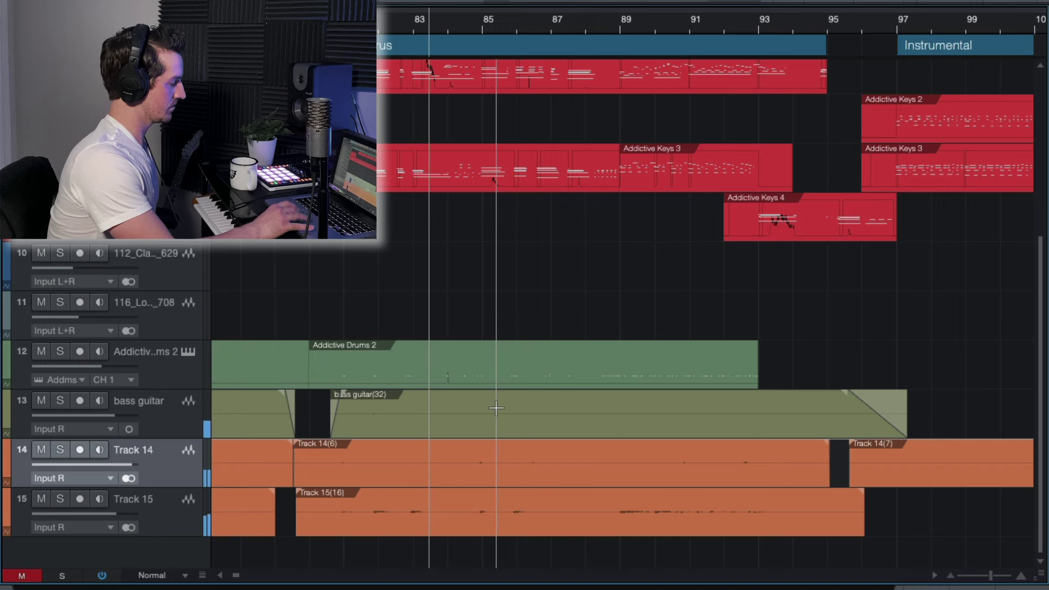
{"action": "scroll", "coordinate": [496, 408], "scroll_direction": "right", "scroll_amount": 1}
{"action": "scroll", "coordinate": [500, 437], "scroll_direction": "up", "scroll_amount": 2}
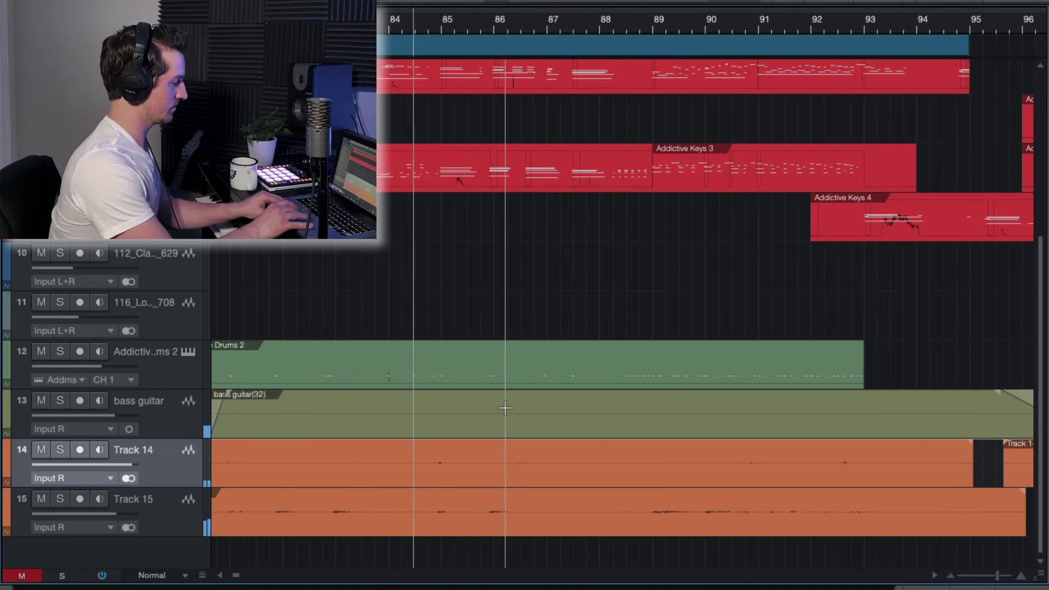
{"action": "scroll", "coordinate": [506, 495], "scroll_direction": "down", "scroll_amount": 2}
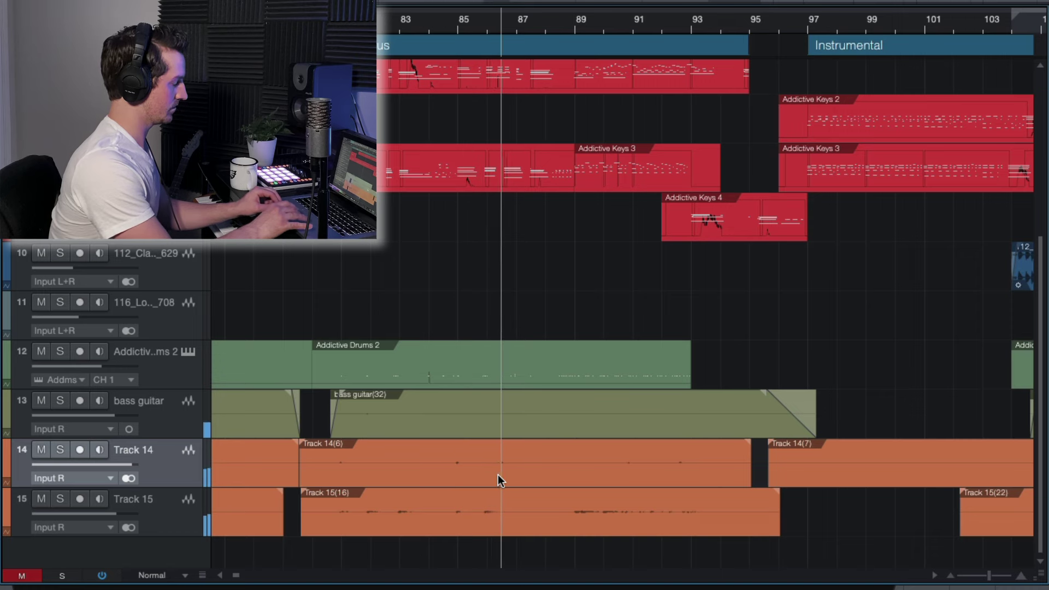
{"action": "scroll", "coordinate": [541, 494], "scroll_direction": "down", "scroll_amount": 1}
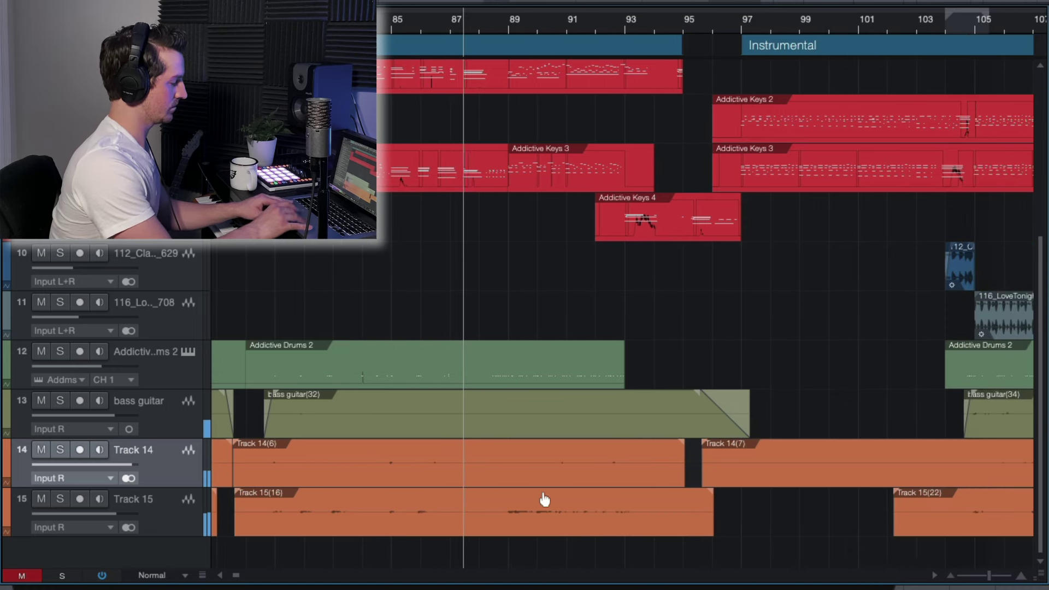
{"action": "scroll", "coordinate": [567, 497], "scroll_direction": "down", "scroll_amount": 1}
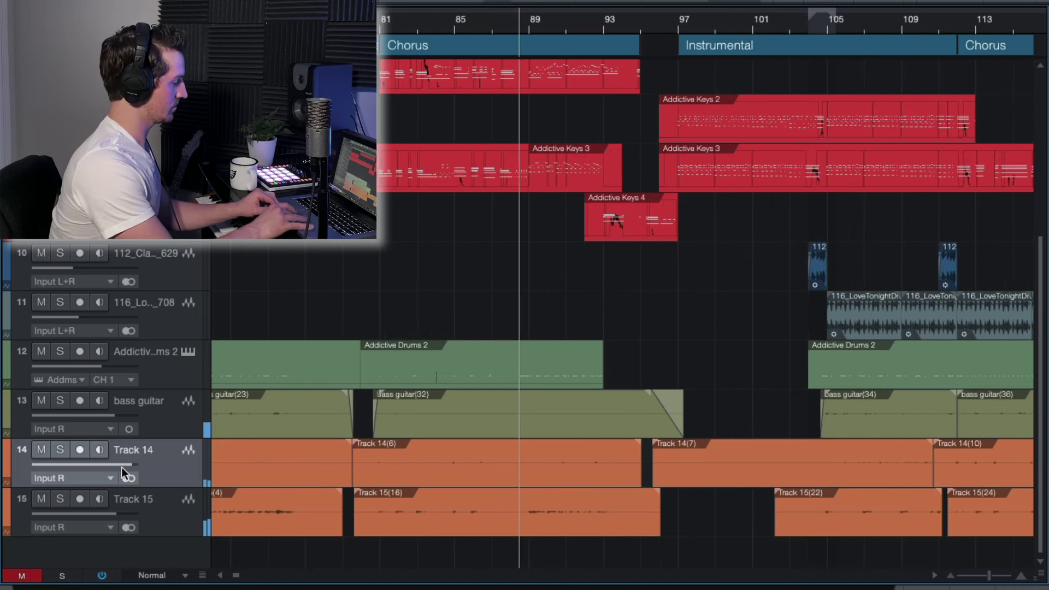
{"action": "mouse_move", "coordinate": [122, 465]}
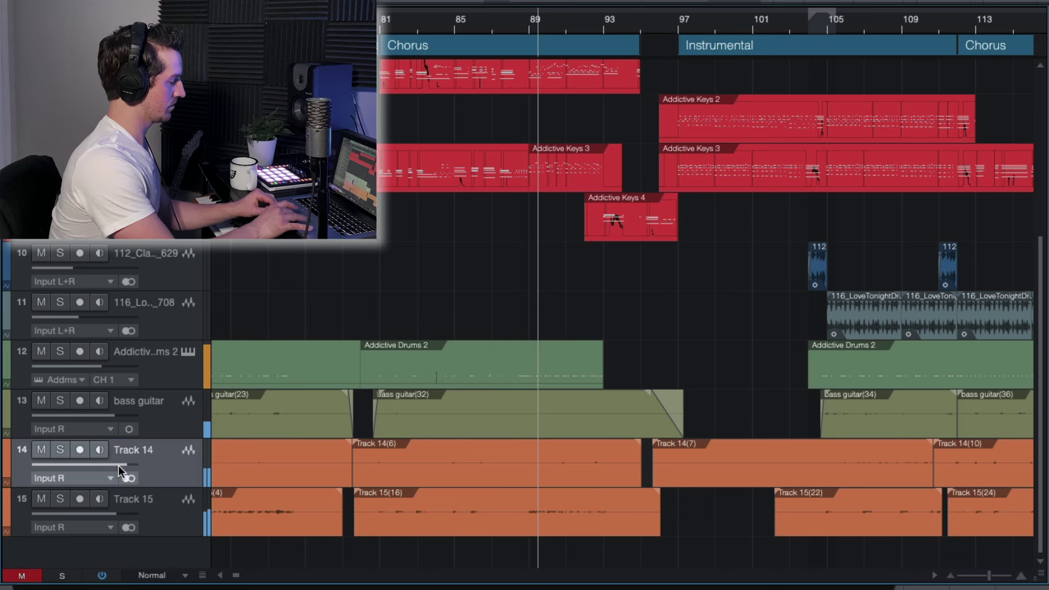
{"action": "left_click_drag", "start_coordinate": [120, 465], "coordinate": [123, 467]}
{"action": "left_click_drag", "start_coordinate": [128, 512], "coordinate": [132, 513]}
{"action": "left_click_drag", "start_coordinate": [129, 463], "coordinate": [125, 463]}
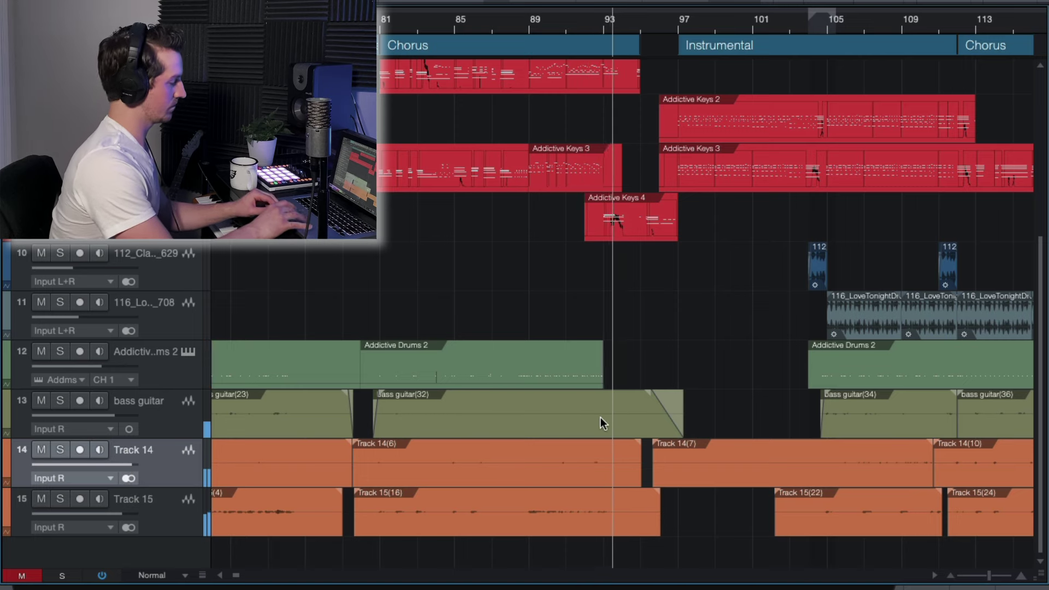
Trim the end of the Track 15(16) clip back to about bar 95, level with the end of the Track 14(6) clip.
{"action": "scroll", "coordinate": [600, 417], "scroll_direction": "right", "scroll_amount": 3}
{"action": "scroll", "coordinate": [599, 417], "scroll_direction": "right", "scroll_amount": 2}
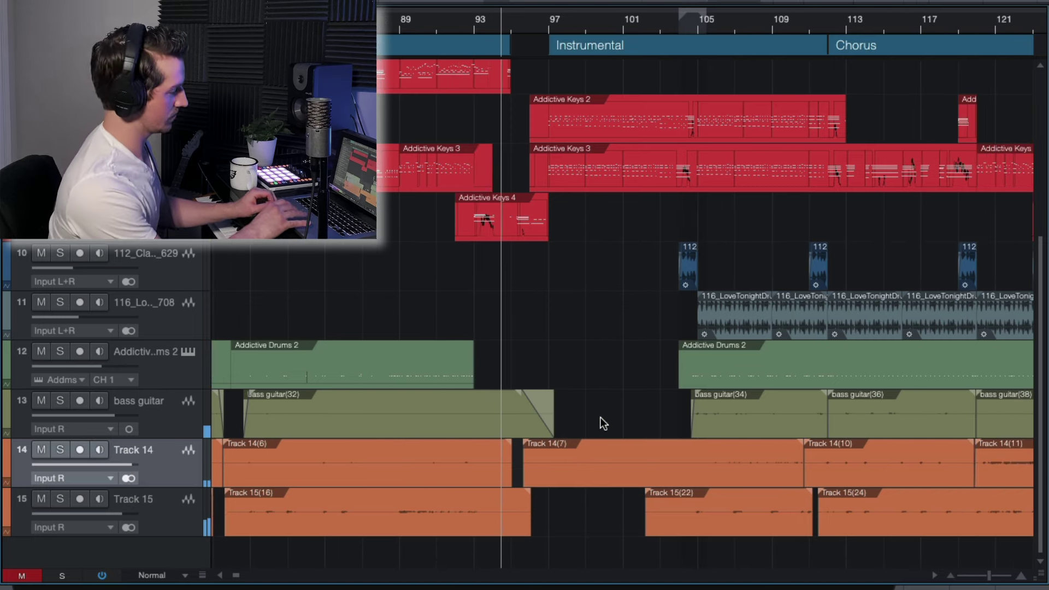
{"action": "scroll", "coordinate": [586, 421], "scroll_direction": "up", "scroll_amount": 2}
{"action": "left_click_drag", "start_coordinate": [509, 516], "coordinate": [480, 491]}
Fade out the end of the Track 14(6) clip and fade in the start of the Track 14(7) clip before the Instrumental.
{"action": "left_click_drag", "start_coordinate": [485, 445], "coordinate": [478, 445]}
{"action": "scroll", "coordinate": [543, 499], "scroll_direction": "right", "scroll_amount": 2}
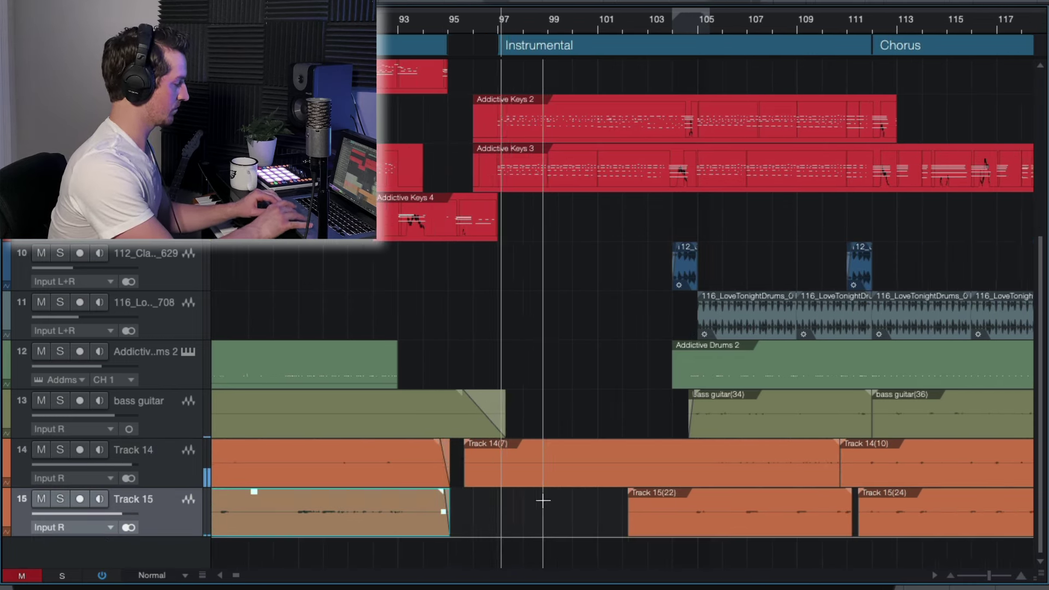
{"action": "left_click_drag", "start_coordinate": [448, 449], "coordinate": [456, 451]}
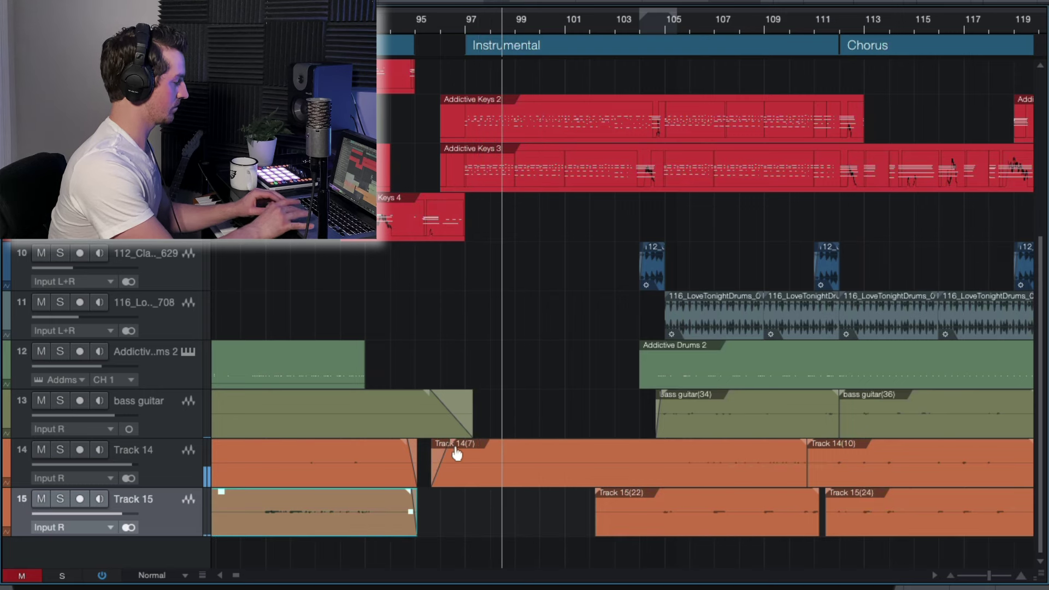
Raise Track 14's volume to its maximum and follow the playback through the Instrumental.
{"action": "left_click_drag", "start_coordinate": [132, 466], "coordinate": [154, 467]}
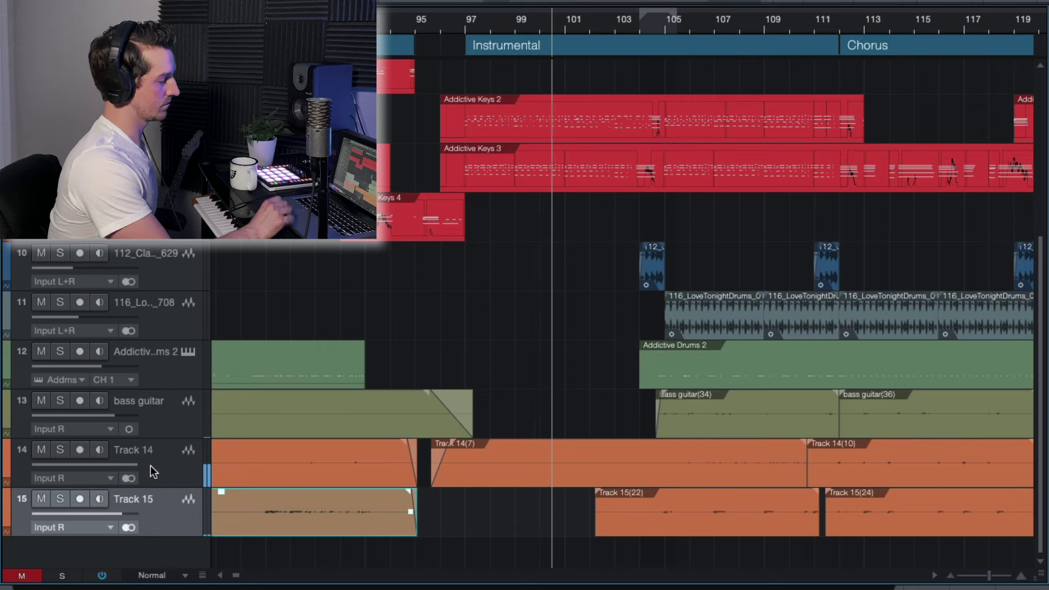
{"action": "scroll", "coordinate": [517, 474], "scroll_direction": "right", "scroll_amount": 4}
{"action": "scroll", "coordinate": [516, 474], "scroll_direction": "down", "scroll_amount": 2}
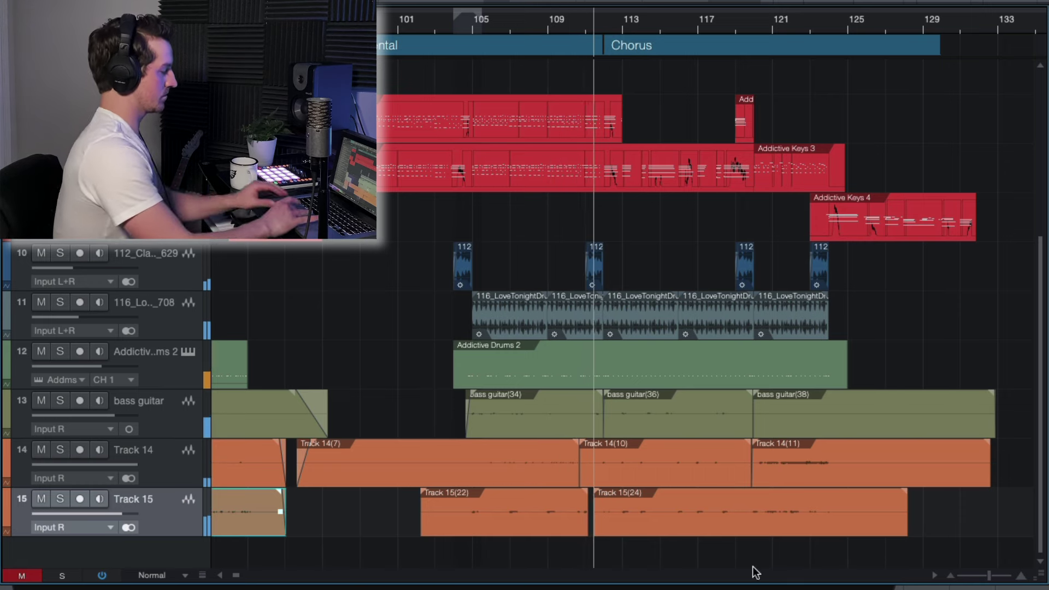
Close the gap between the Track 15(22) and Track 15(24) clips so they meet just before the last Chorus at bar 112.
{"action": "key", "text": "e"}
{"action": "mouse_move", "coordinate": [515, 522]}
{"action": "left_mouse_down"}
{"action": "mouse_move", "coordinate": [537, 522]}
{"action": "mouse_move", "coordinate": [526, 523]}
{"action": "left_mouse_up"}
{"action": "scroll", "coordinate": [525, 524], "scroll_direction": "up", "scroll_amount": 3}
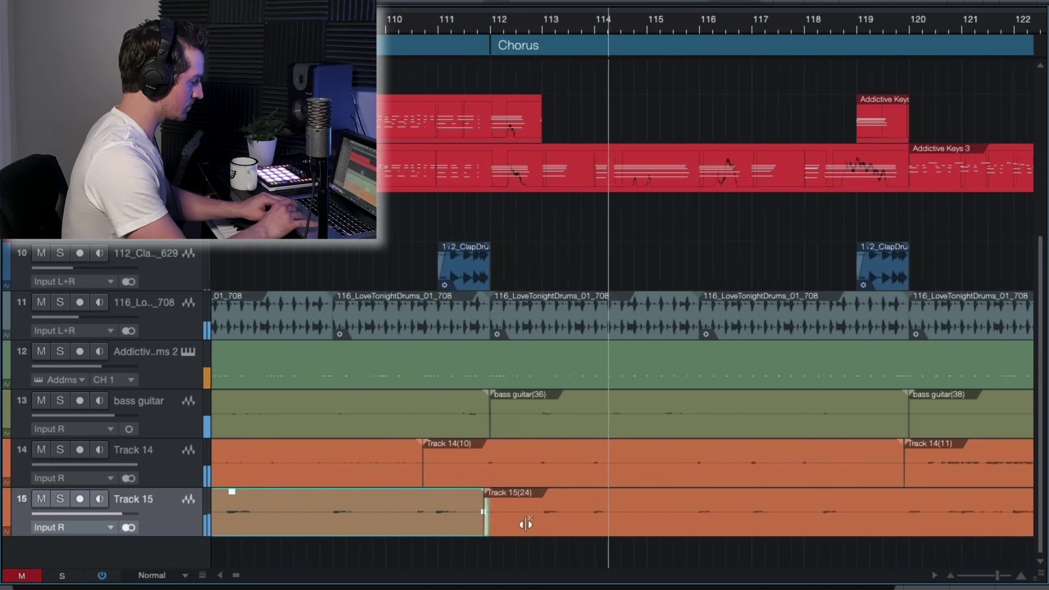
Fade out the end of the last Track 14 clip and trim it back to about bar 127.5.
{"action": "scroll", "coordinate": [524, 524], "scroll_direction": "down", "scroll_amount": 3}
{"action": "scroll", "coordinate": [525, 524], "scroll_direction": "right", "scroll_amount": 3}
{"action": "scroll", "coordinate": [529, 525], "scroll_direction": "down", "scroll_amount": 2}
{"action": "scroll", "coordinate": [507, 521], "scroll_direction": "down", "scroll_amount": 1}
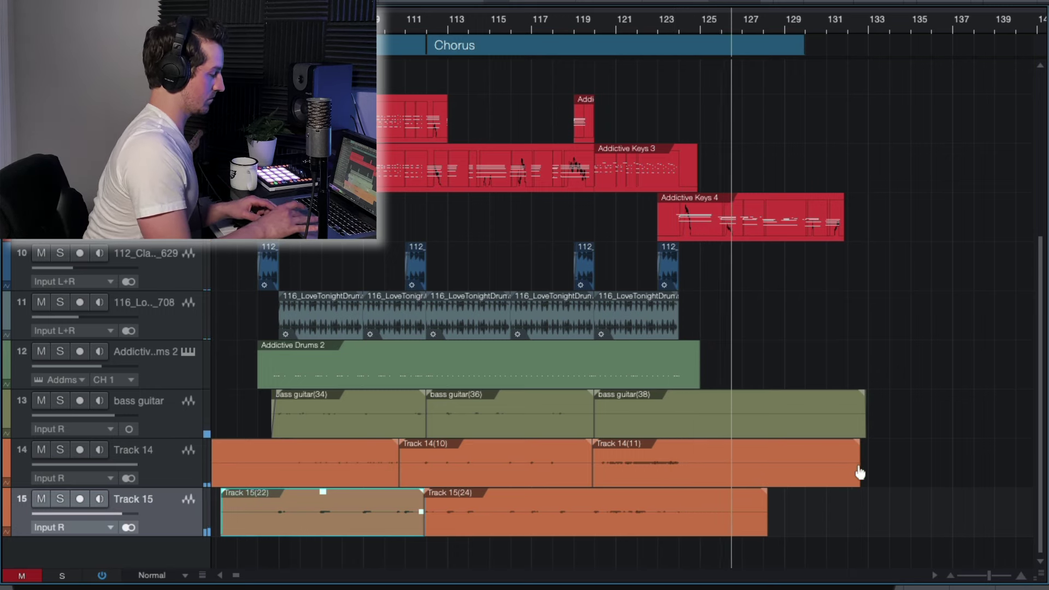
{"action": "left_click_drag", "start_coordinate": [857, 448], "coordinate": [850, 451]}
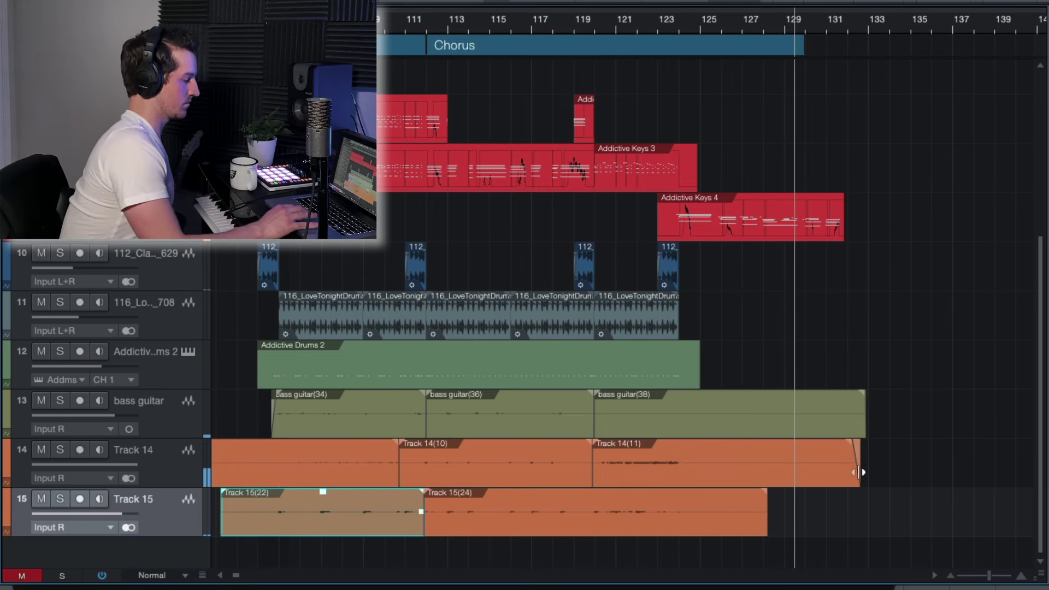
{"action": "key", "text": "e"}
{"action": "left_click", "coordinate": [859, 472]}
{"action": "left_click_drag", "start_coordinate": [859, 472], "coordinate": [702, 468]}
Look over the Track 14 and Track 15 guitar clips across the whole arrangement and select the Track 15(16) clip.
{"action": "key", "text": "w"}
{"action": "key", "text": "w"}
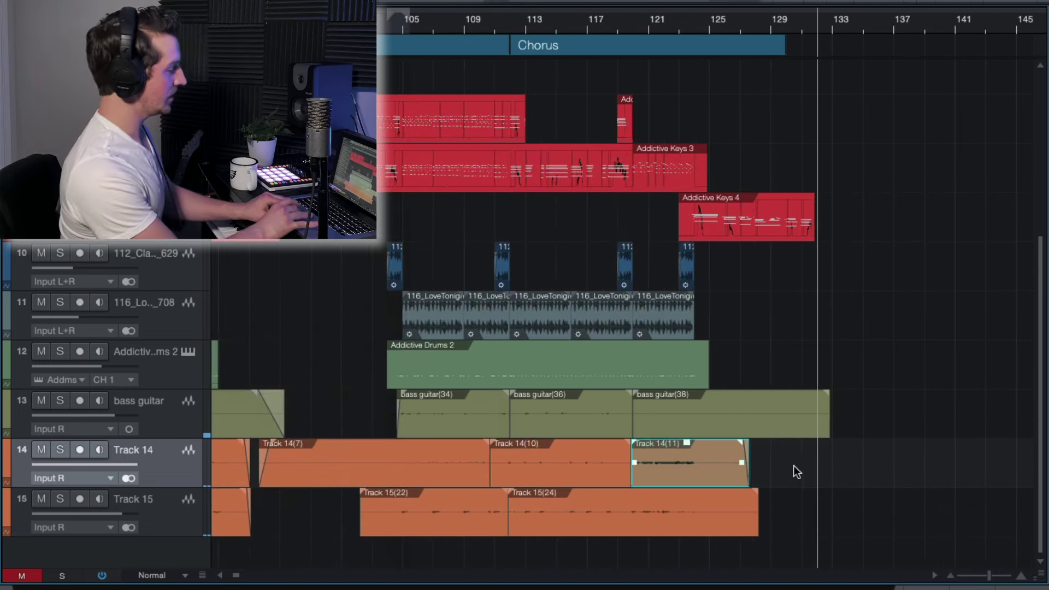
{"action": "key", "text": "w"}
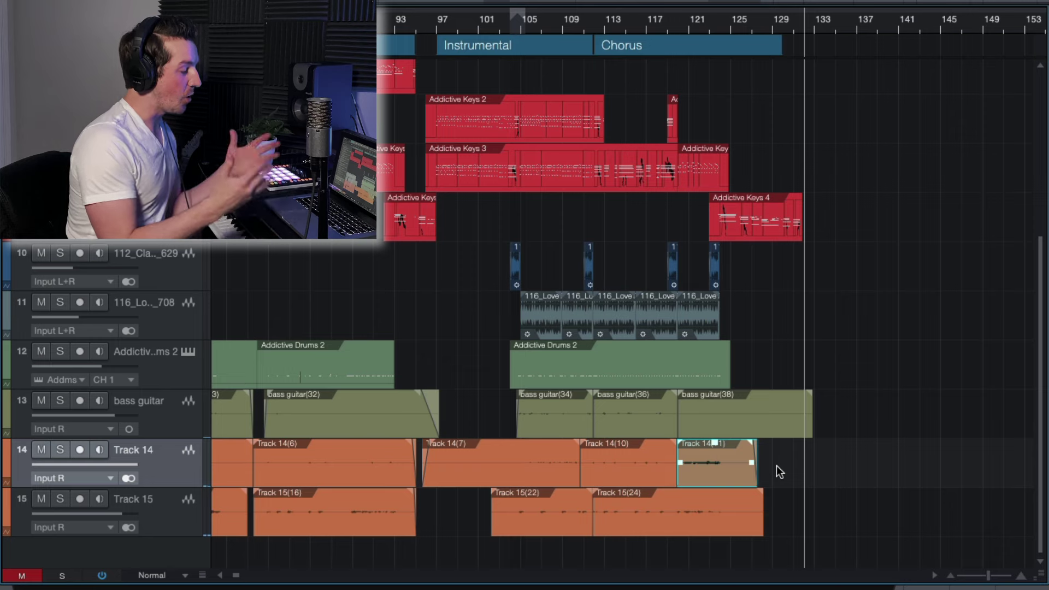
{"action": "scroll", "coordinate": [778, 471], "scroll_direction": "left", "scroll_amount": 5}
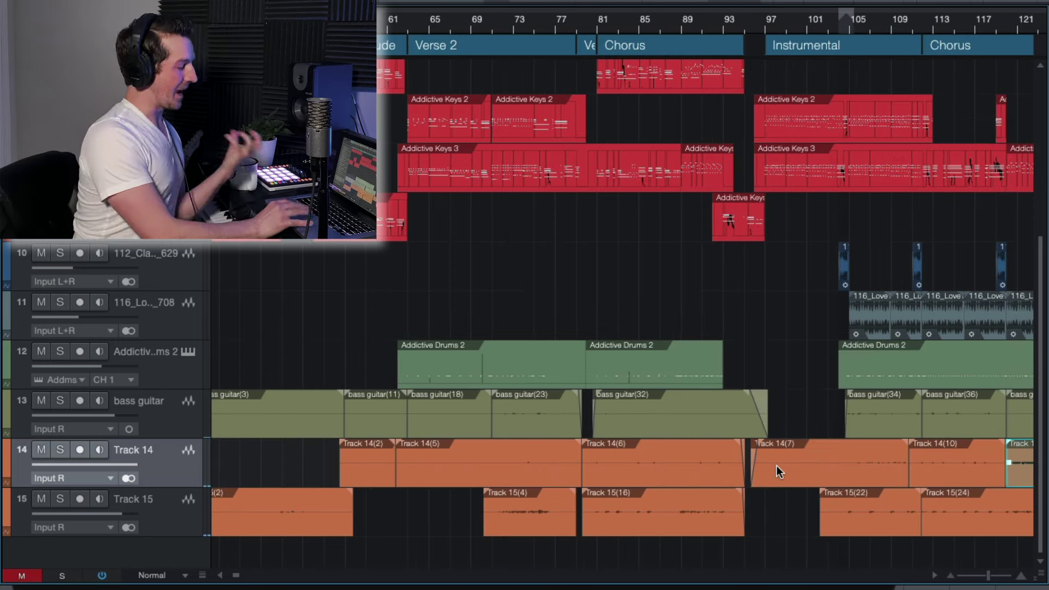
{"action": "scroll", "coordinate": [777, 466], "scroll_direction": "down", "scroll_amount": 5}
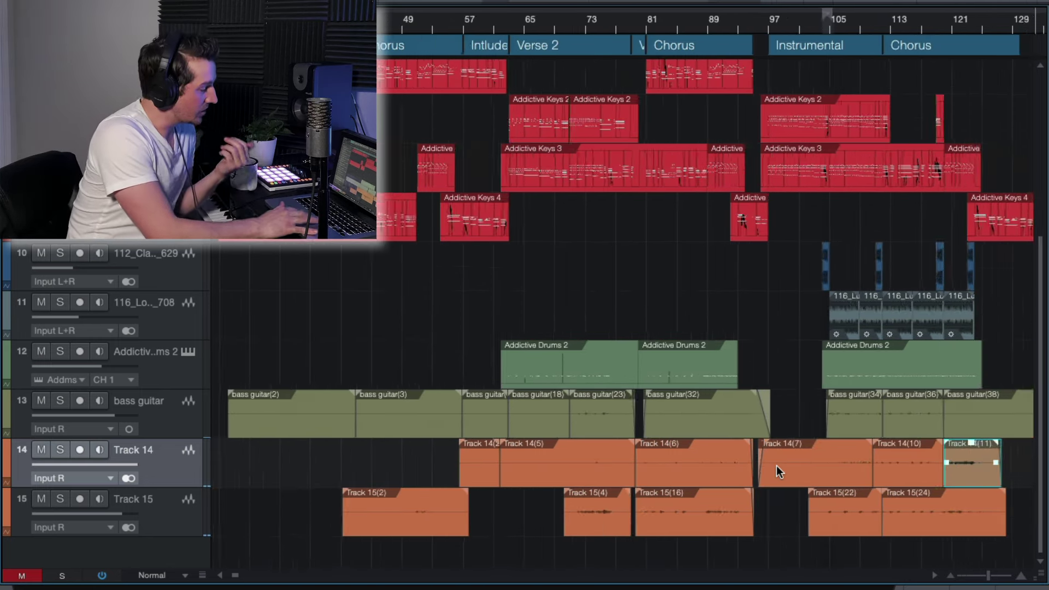
{"action": "scroll", "coordinate": [777, 466], "scroll_direction": "right", "scroll_amount": 2}
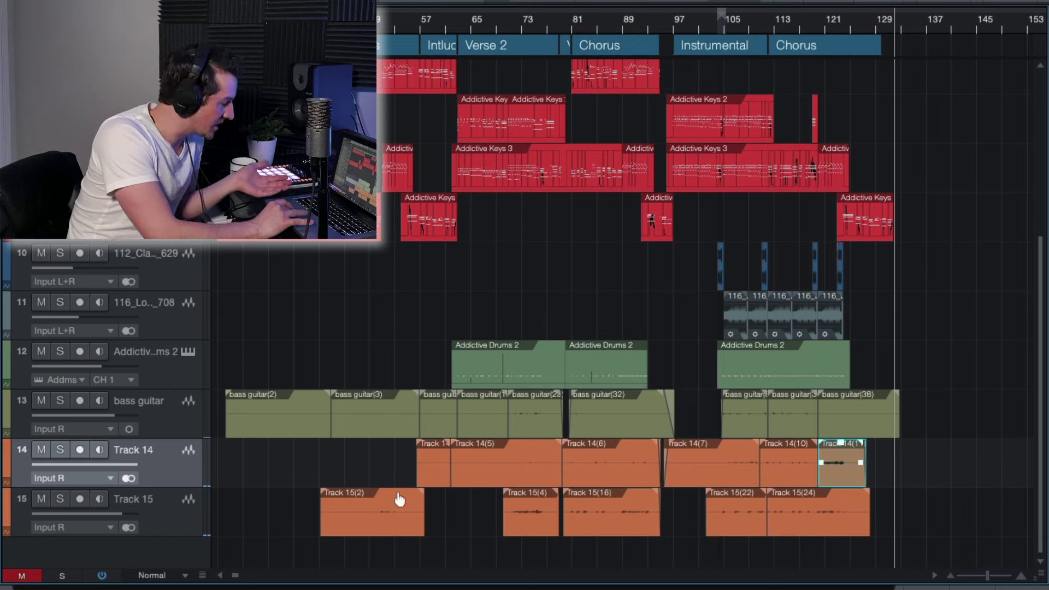
{"action": "left_click", "coordinate": [618, 529]}
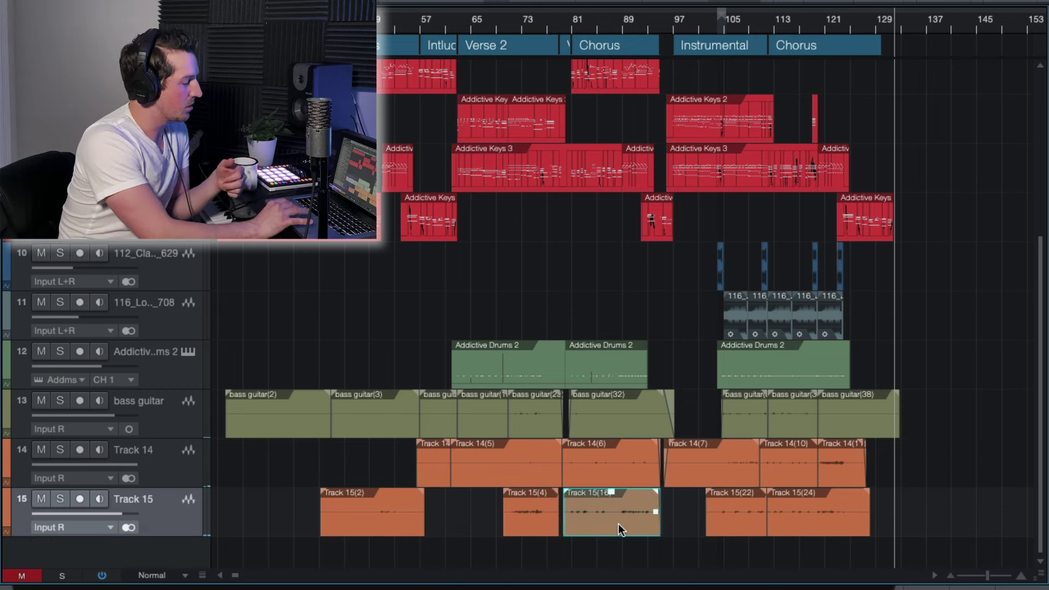
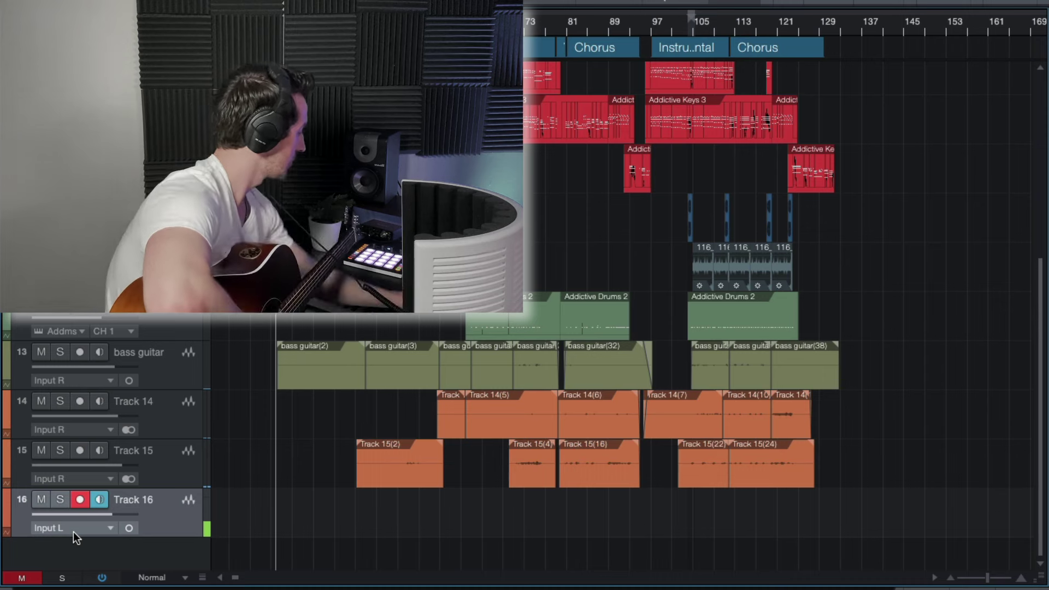
Raise the armed Track 16's volume in two stages and record a first acoustic guitar take from about bar 41 to bar 74.
{"action": "left_click_drag", "start_coordinate": [119, 515], "coordinate": [133, 514]}
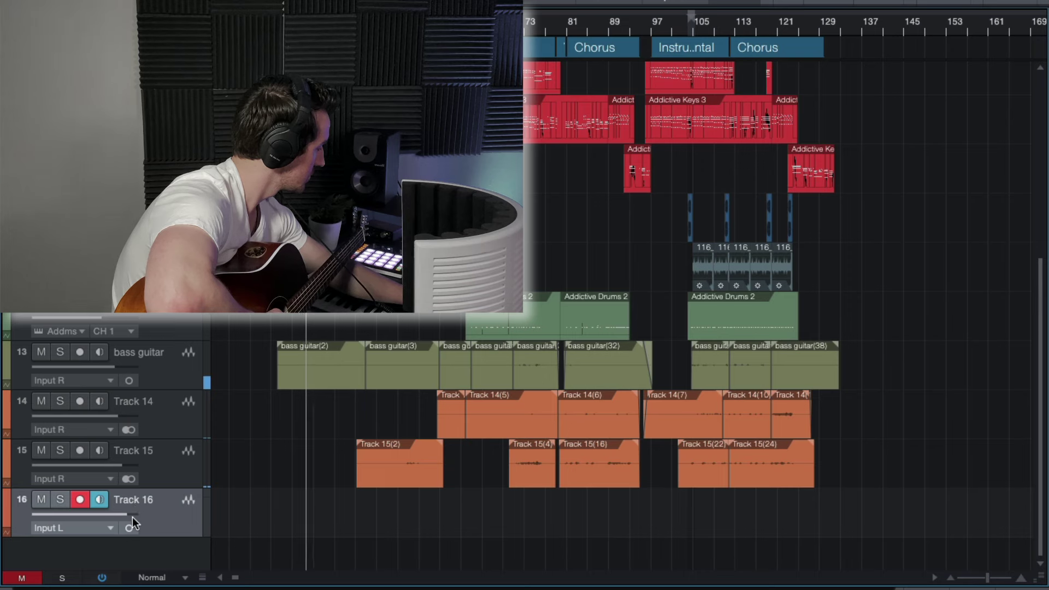
{"action": "left_click_drag", "start_coordinate": [132, 517], "coordinate": [140, 521]}
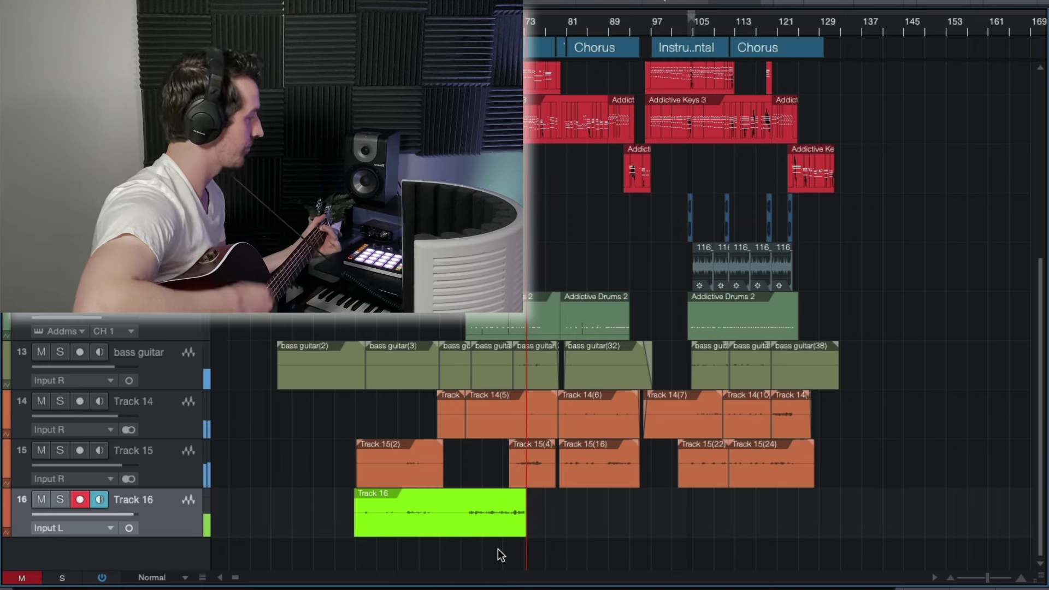
{"action": "key", "text": "space"}
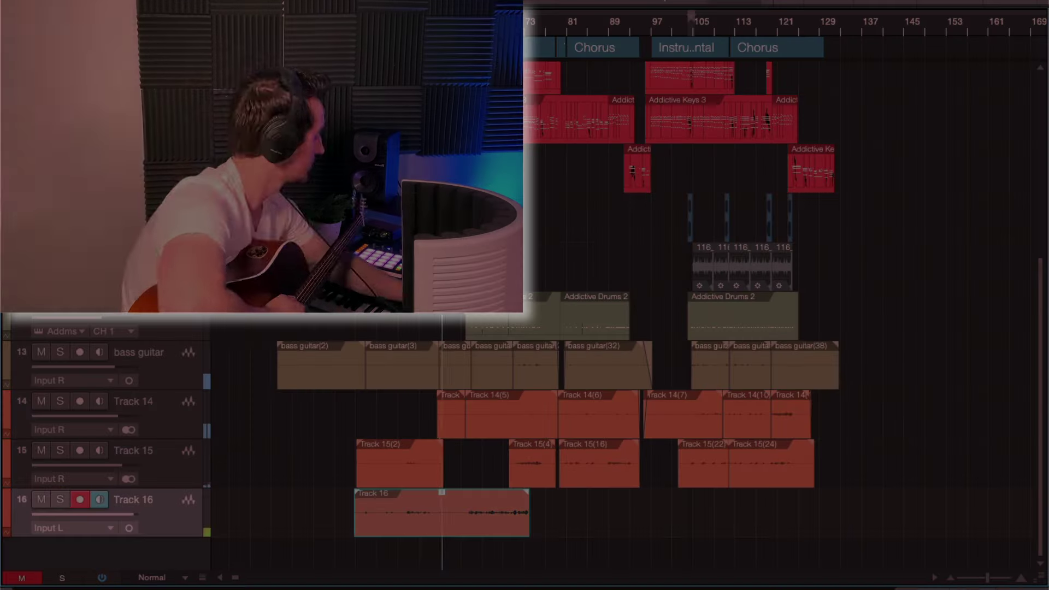
{"action": "key", "text": "KP_Multiply"}
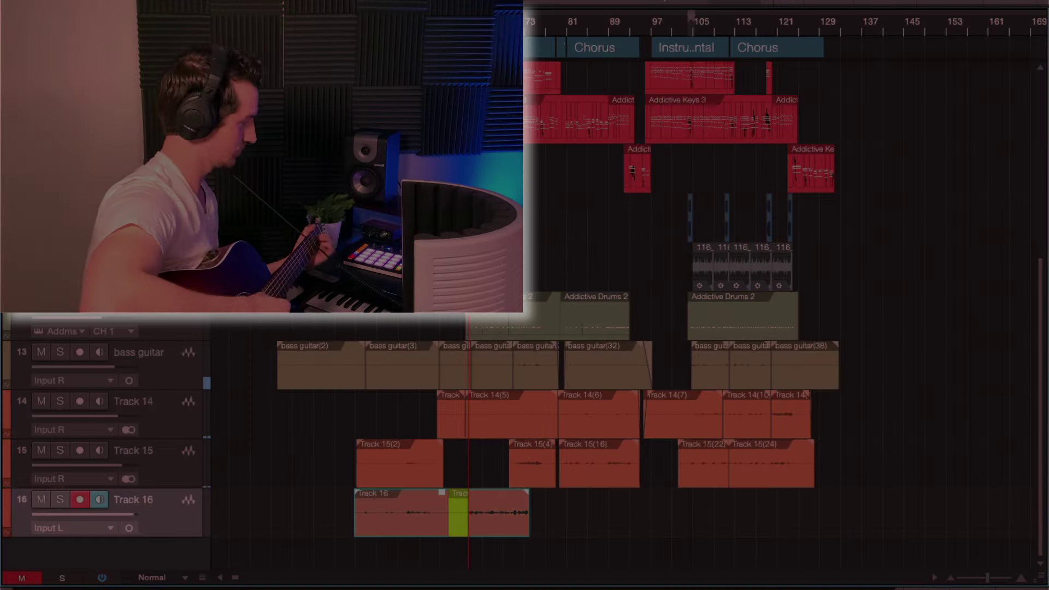
{"action": "key", "text": "space"}
{"action": "key", "text": "super+z"}
Play into the first Track 16 take and punch in a new guitar recording from about bar 60 to just past bar 81.
{"action": "key", "text": "space"}
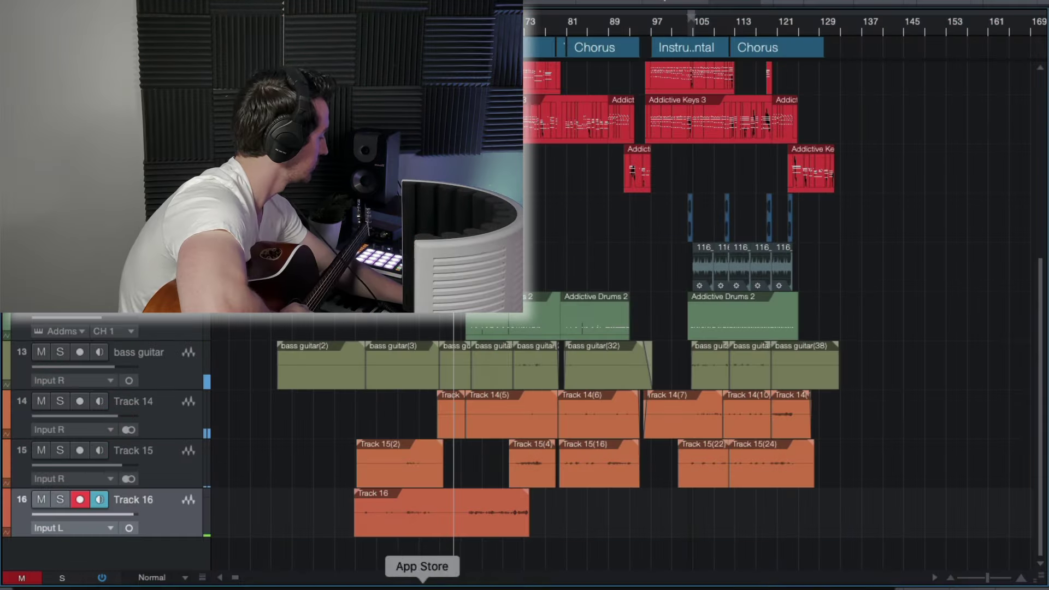
{"action": "key", "text": "KP_Multiply"}
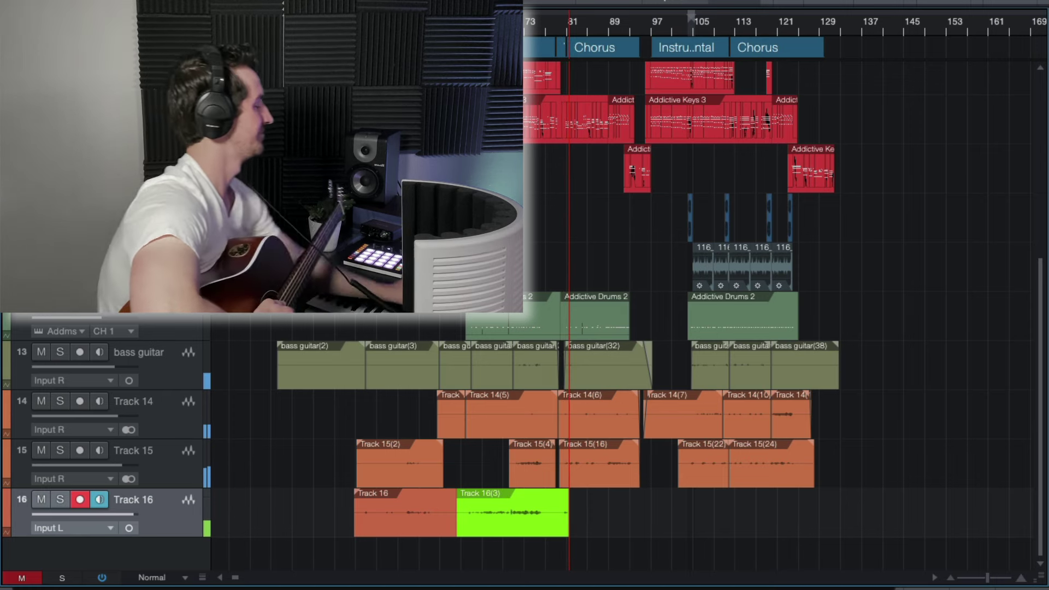
{"action": "key", "text": "space"}
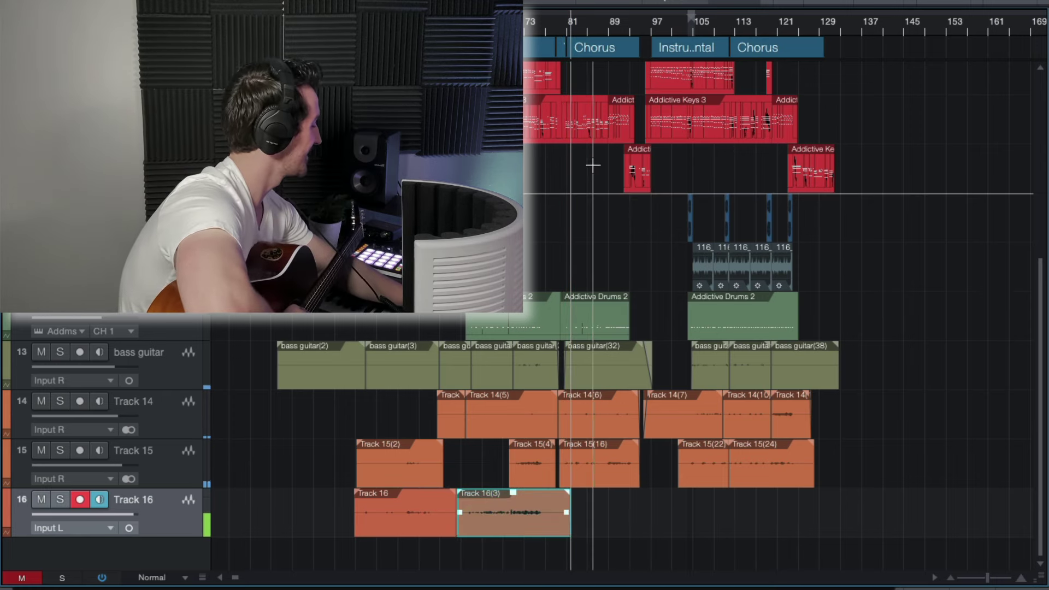
{"action": "scroll", "coordinate": [594, 164], "scroll_direction": "up", "scroll_amount": 3}
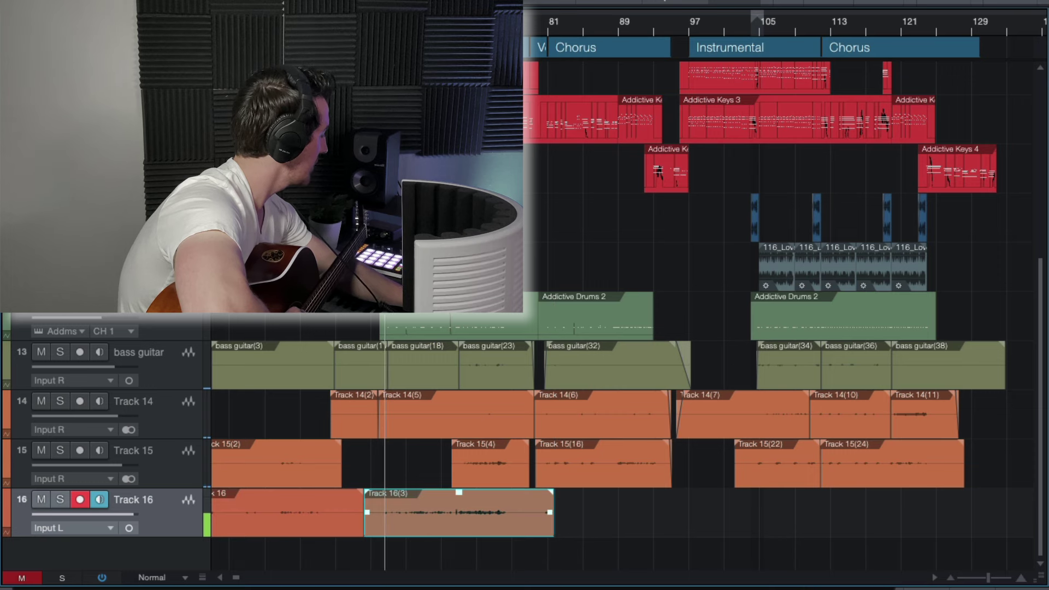
Audition Track 16 in solo, unsolo it, and record another guitar take on it from about bar 82 to bar 107.
{"action": "left_click", "coordinate": [68, 505]}
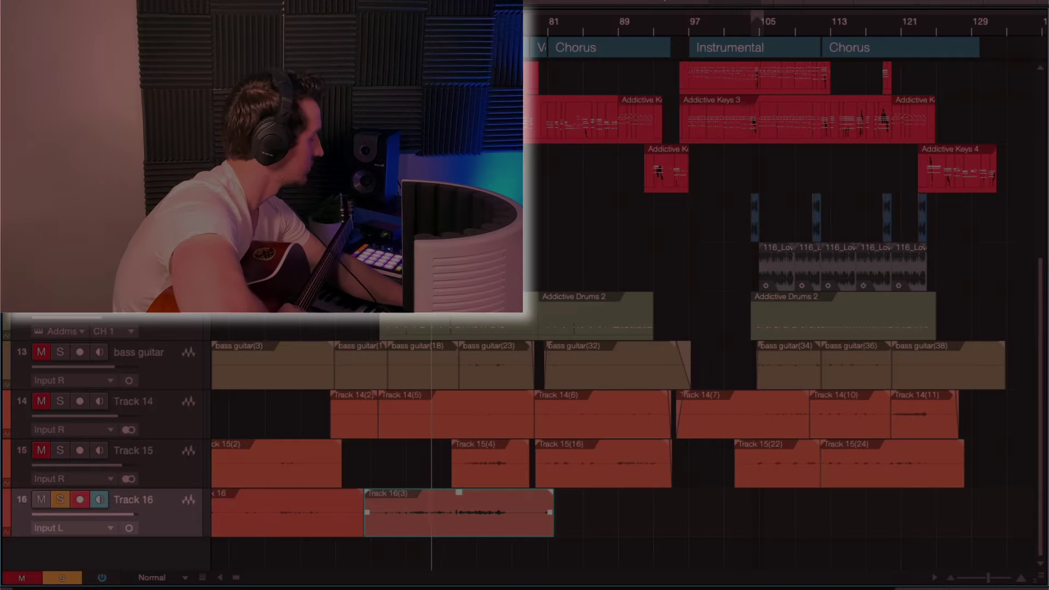
{"action": "left_click", "coordinate": [67, 500]}
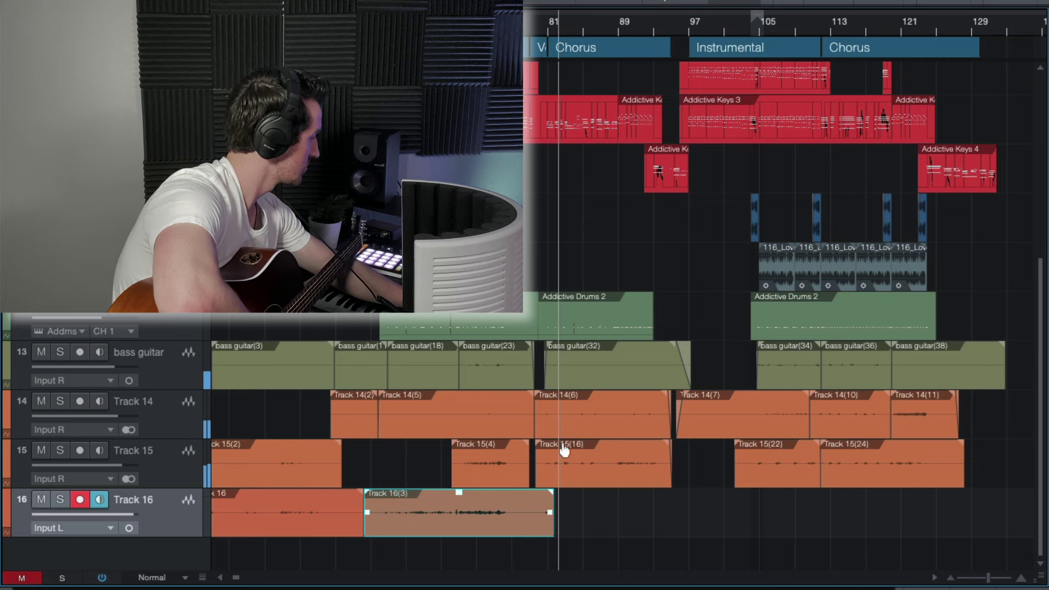
{"action": "scroll", "coordinate": [589, 249], "scroll_direction": "up", "scroll_amount": 2}
{"action": "scroll", "coordinate": [589, 250], "scroll_direction": "right", "scroll_amount": 2}
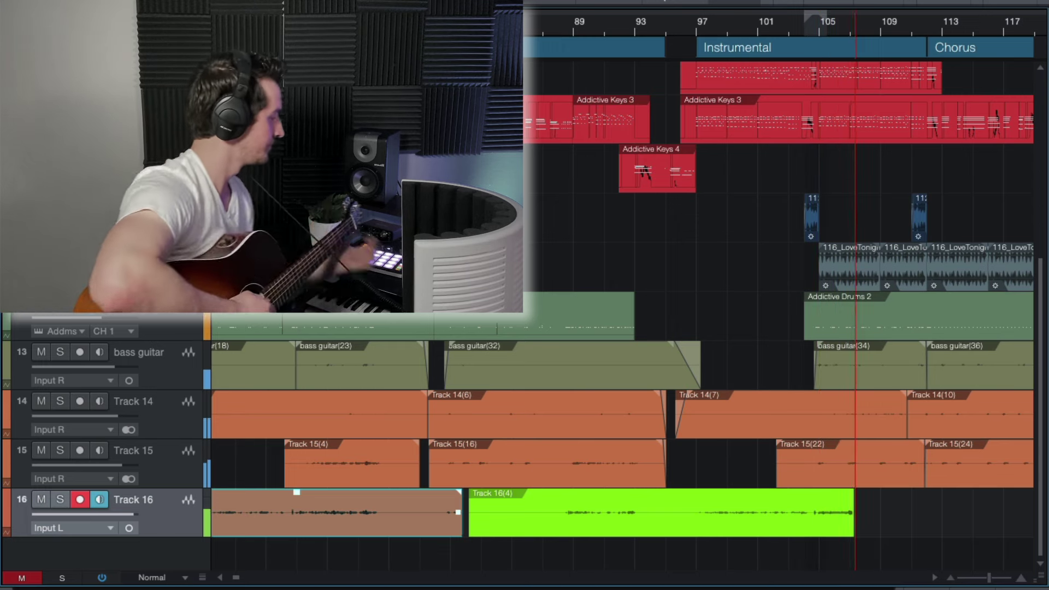
{"action": "key", "text": "space"}
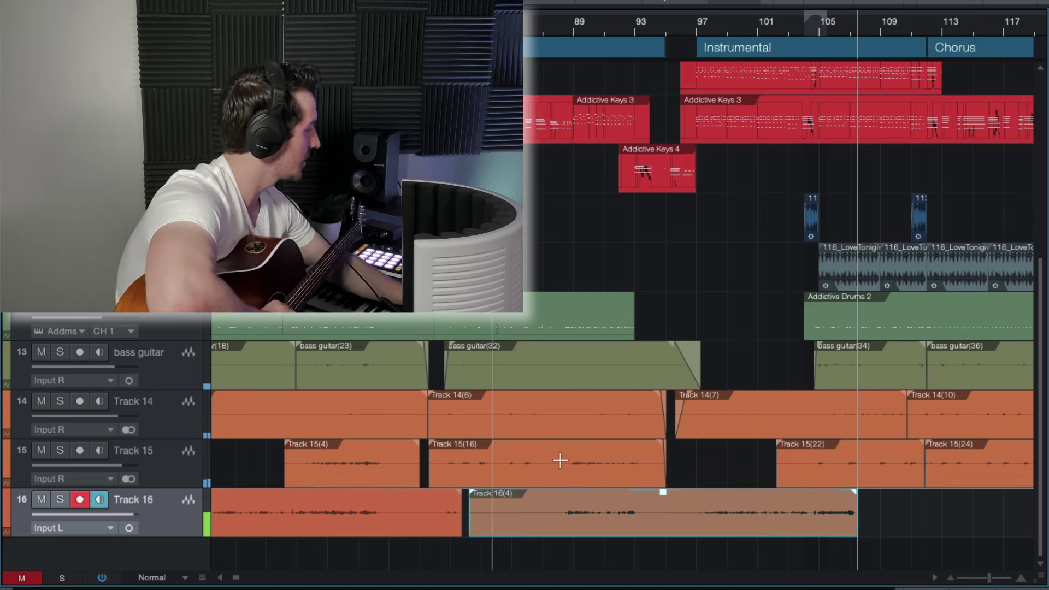
Play into the latest Track 16 take and punch in a new guitar recording from about bar 95 to bar 128.
{"action": "left_click", "coordinate": [676, 30]}
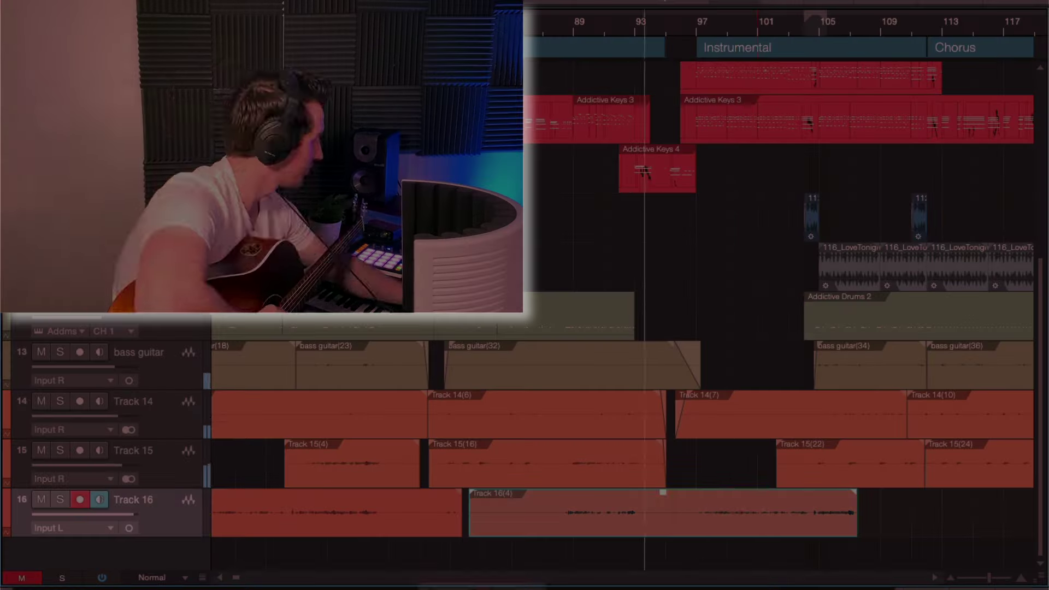
{"action": "key", "text": "KP_Multiply"}
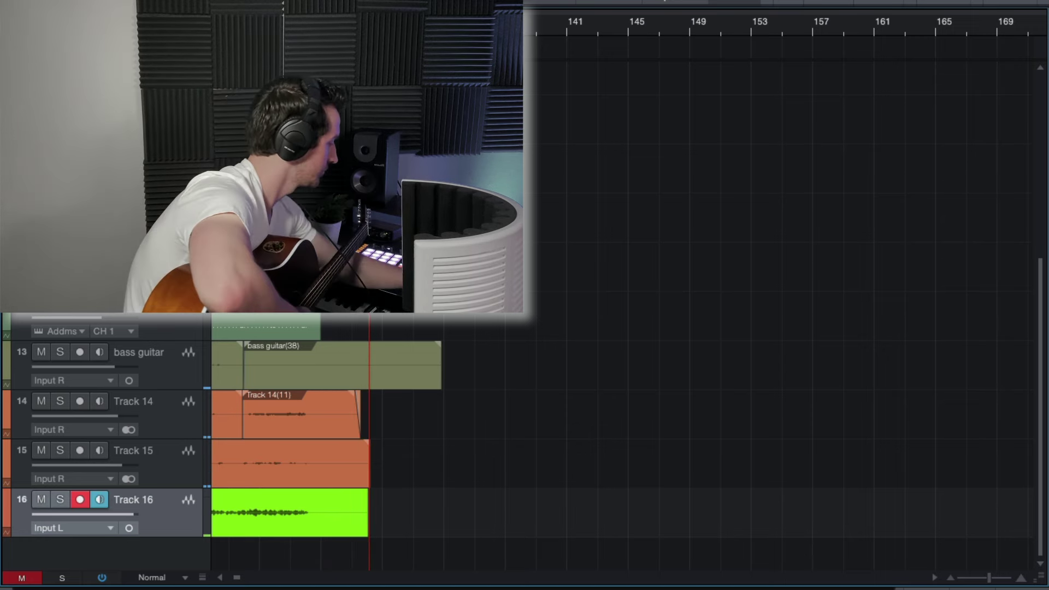
{"action": "key", "text": "space"}
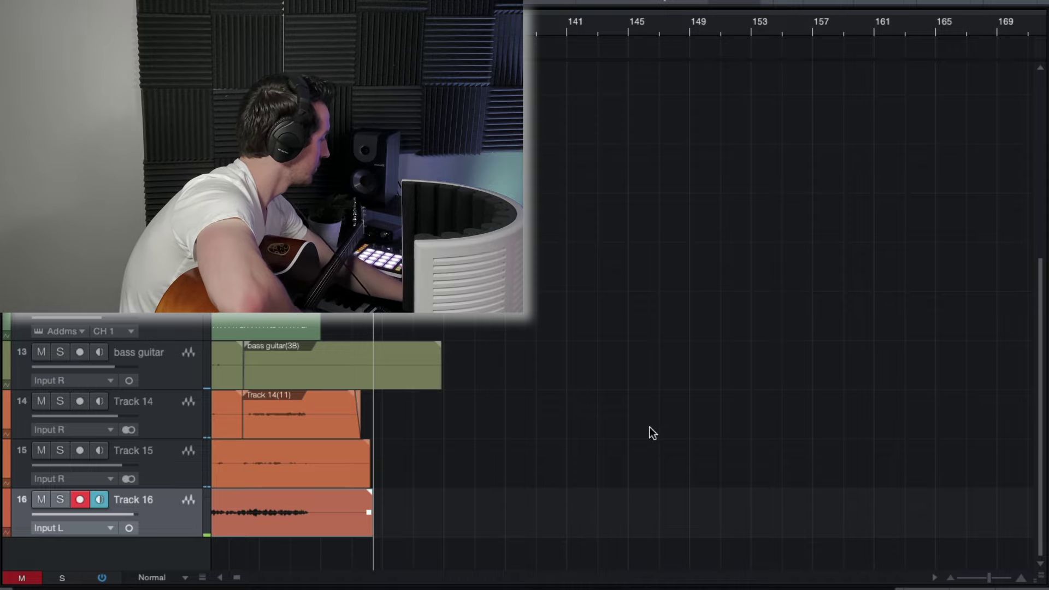
{"action": "scroll", "coordinate": [650, 427], "scroll_direction": "left", "scroll_amount": 10}
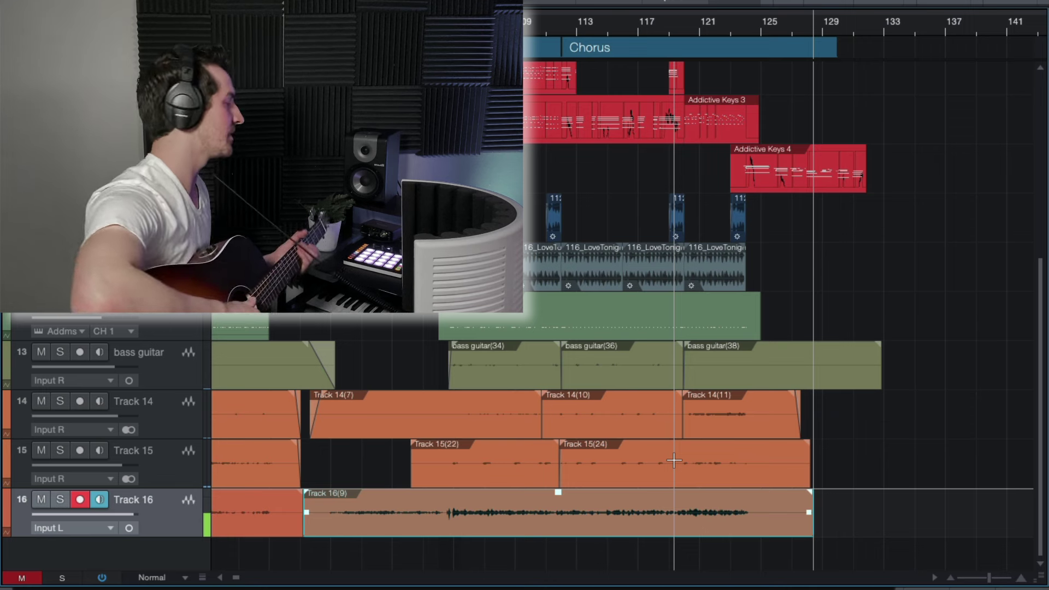
Add Track 17 below Track 16, mute Track 16, and record a second guitar take from about bar 95 to bar 128.
{"action": "right_click", "coordinate": [170, 523]}
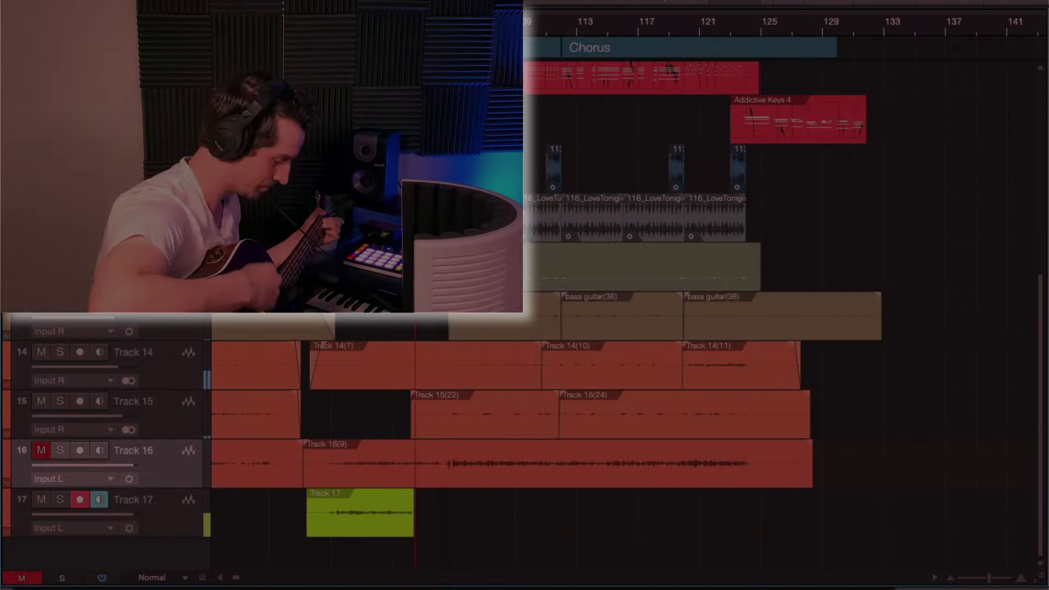
{"action": "key", "text": "space"}
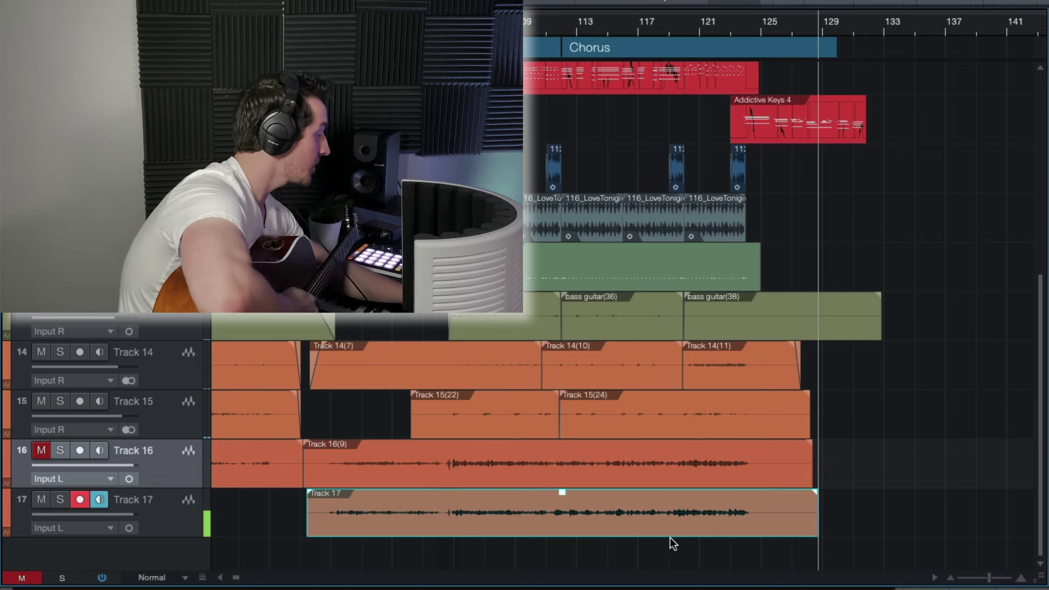
Disarm Track 17, add Track 18 below it, and arm the new track for recording on Input L.
{"action": "scroll", "coordinate": [673, 543], "scroll_direction": "down", "scroll_amount": 5}
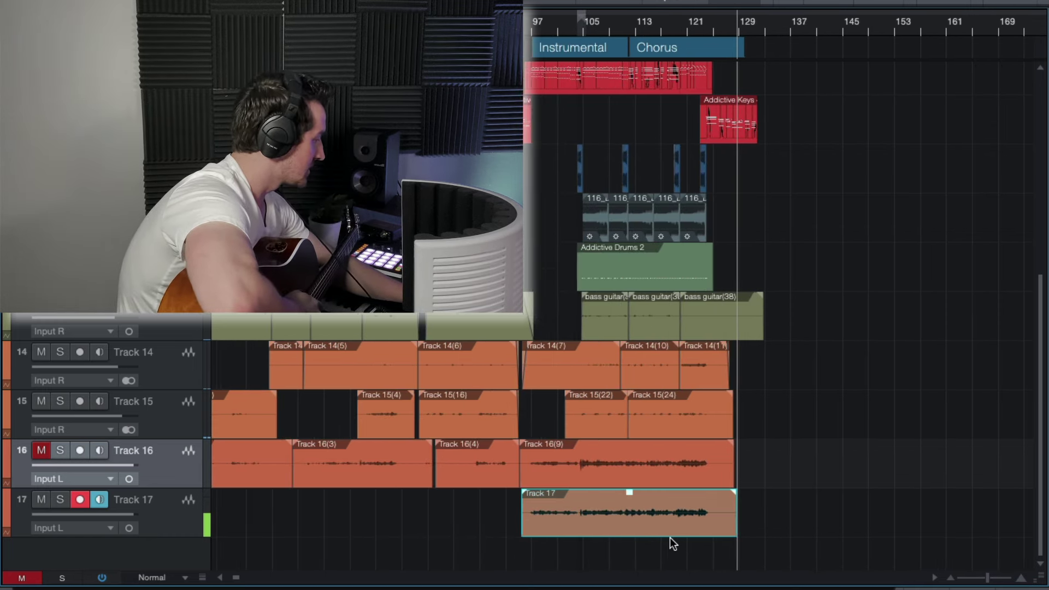
{"action": "scroll", "coordinate": [673, 543], "scroll_direction": "left", "scroll_amount": 3}
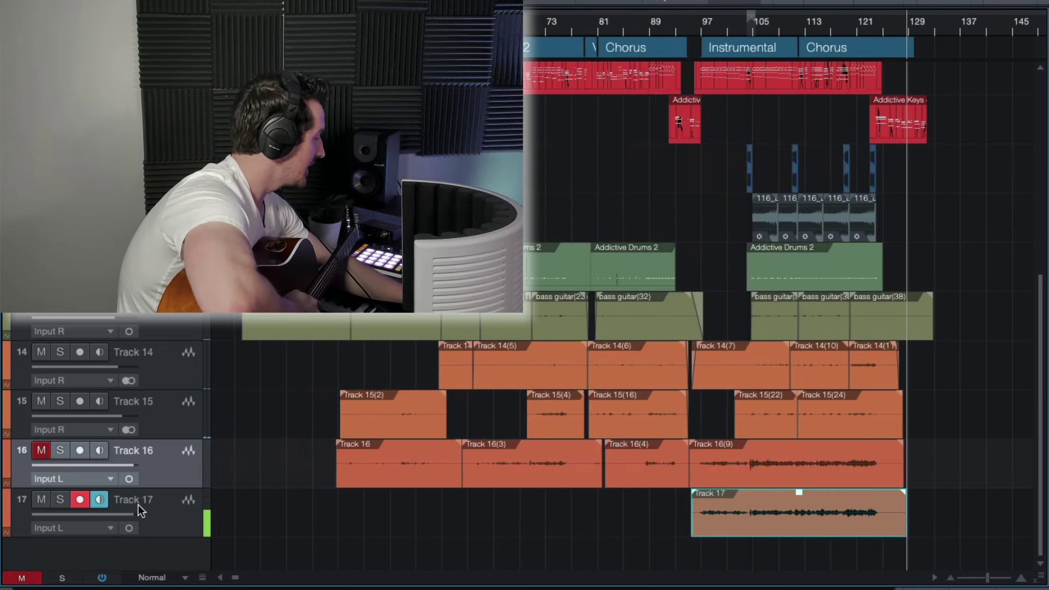
{"action": "left_click", "coordinate": [88, 500]}
{"action": "right_click", "coordinate": [169, 521]}
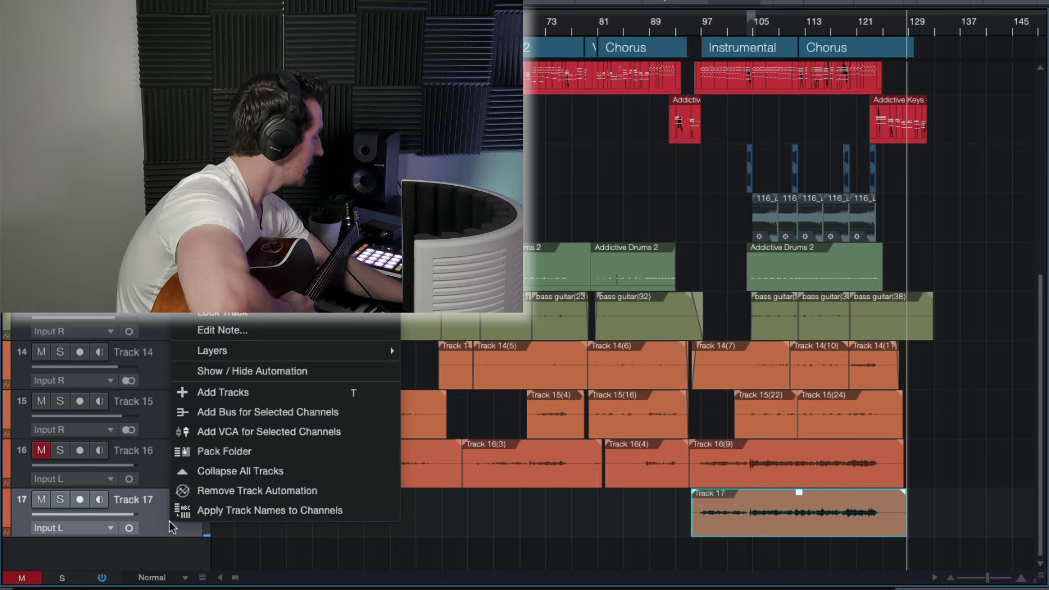
{"action": "left_click", "coordinate": [229, 263]}
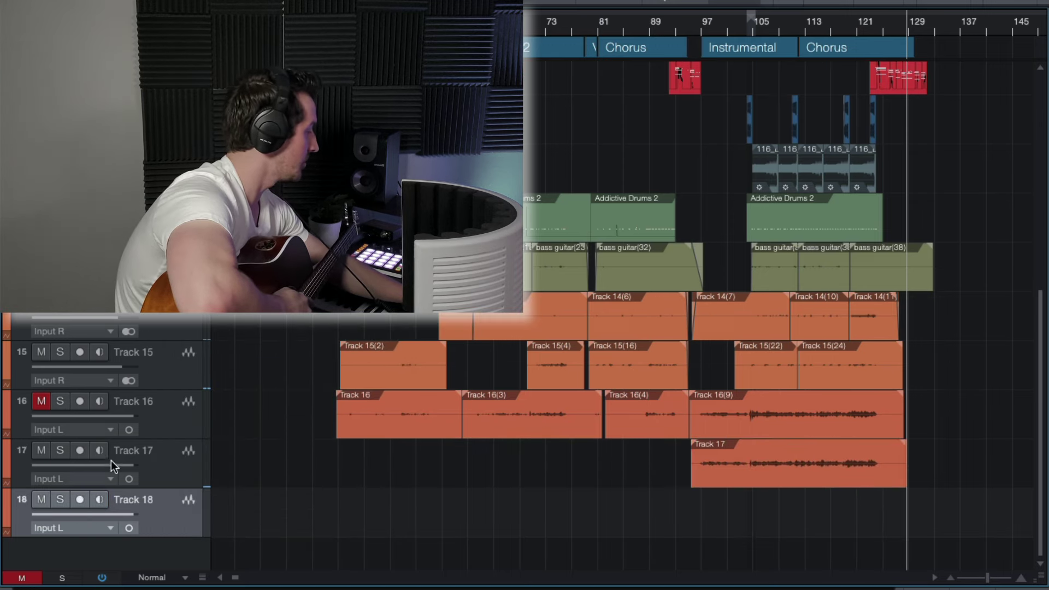
{"action": "left_click", "coordinate": [78, 504]}
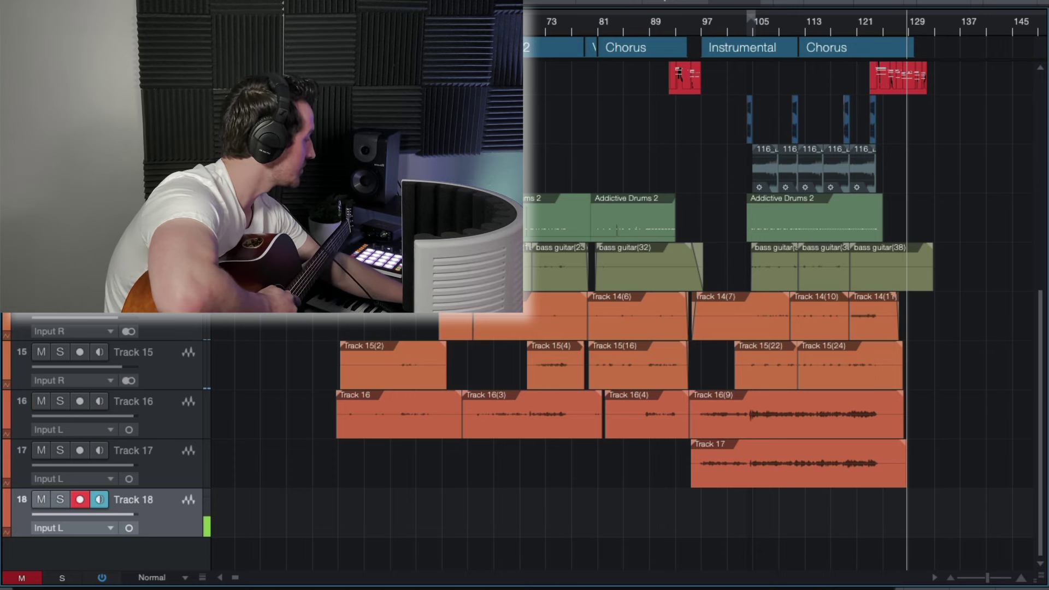
Trim the start of the first Track 16 clip forward to about bar 50.
{"action": "scroll", "coordinate": [442, 21], "scroll_direction": "up", "scroll_amount": 2}
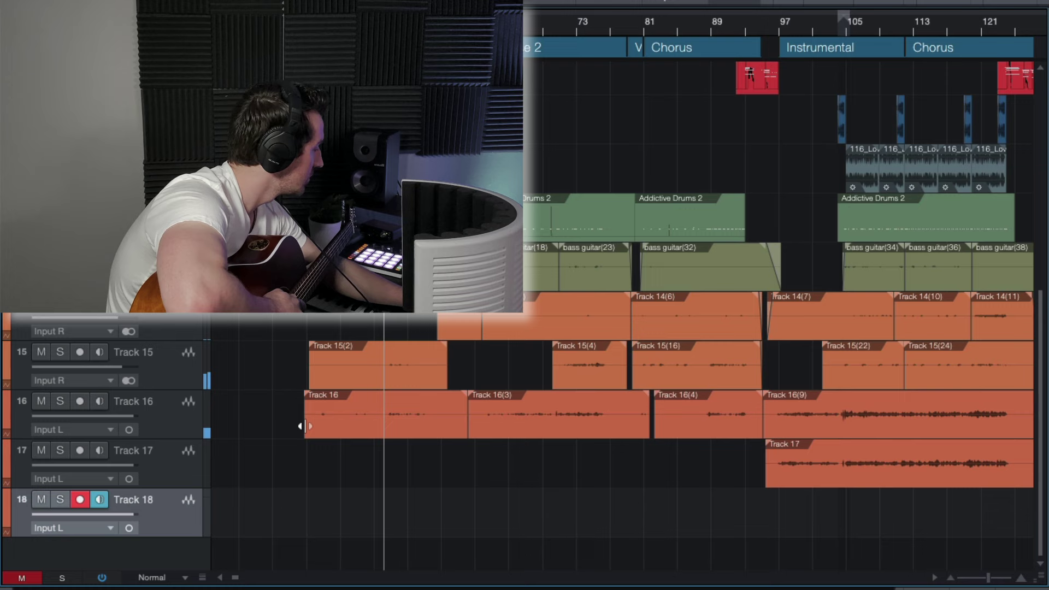
{"action": "left_click_drag", "start_coordinate": [304, 426], "coordinate": [378, 426]}
{"action": "scroll", "coordinate": [402, 454], "scroll_direction": "up", "scroll_amount": 2}
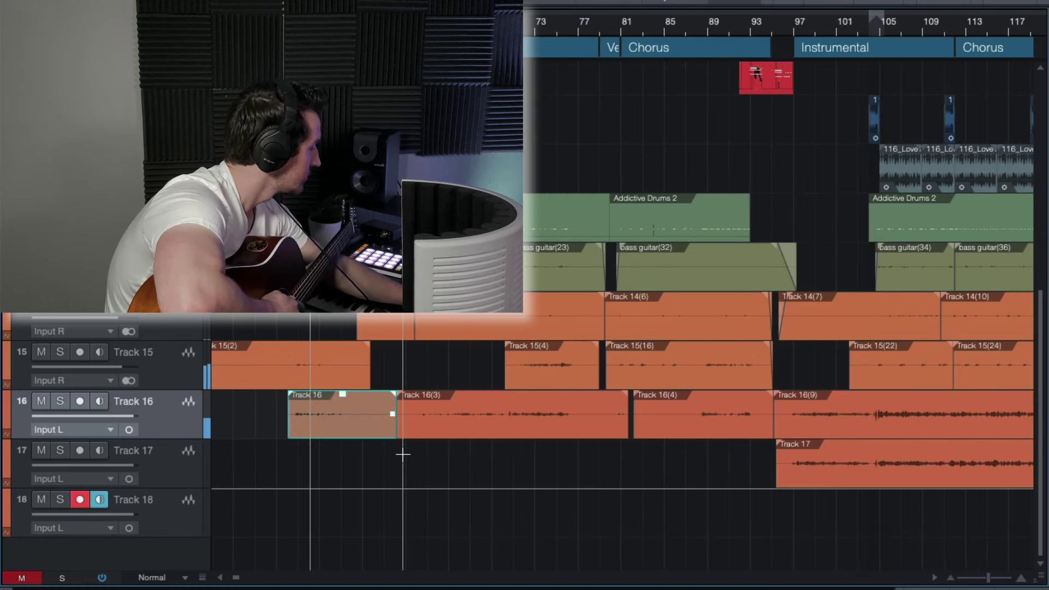
Select Track 18 and record four guitar passages on it between about bar 48 and bar 126.
{"action": "scroll", "coordinate": [403, 454], "scroll_direction": "down", "scroll_amount": 2}
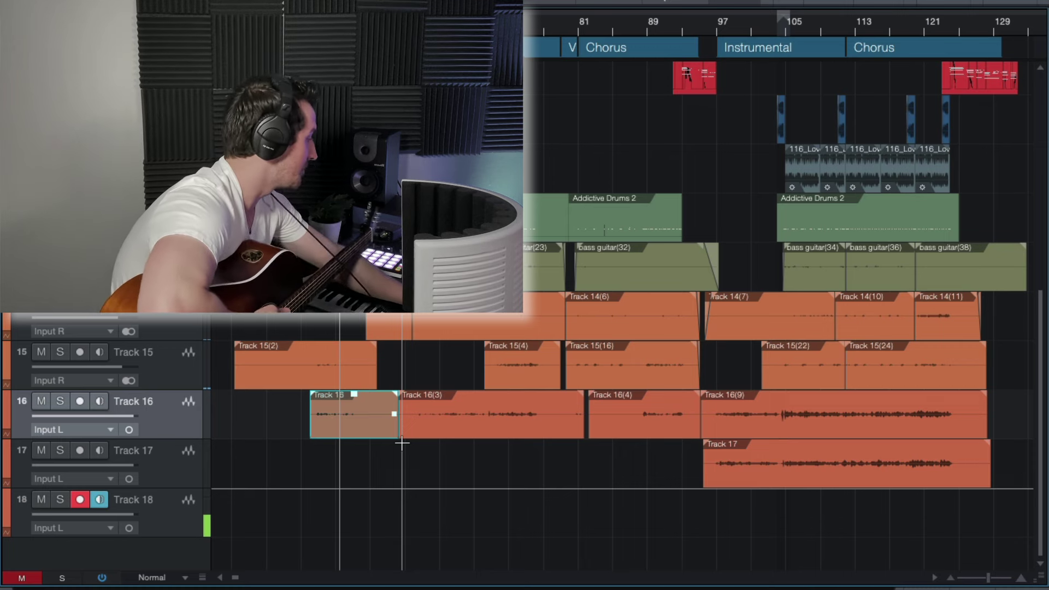
{"action": "left_click", "coordinate": [163, 533]}
{"action": "scroll", "coordinate": [339, 491], "scroll_direction": "up", "scroll_amount": 2}
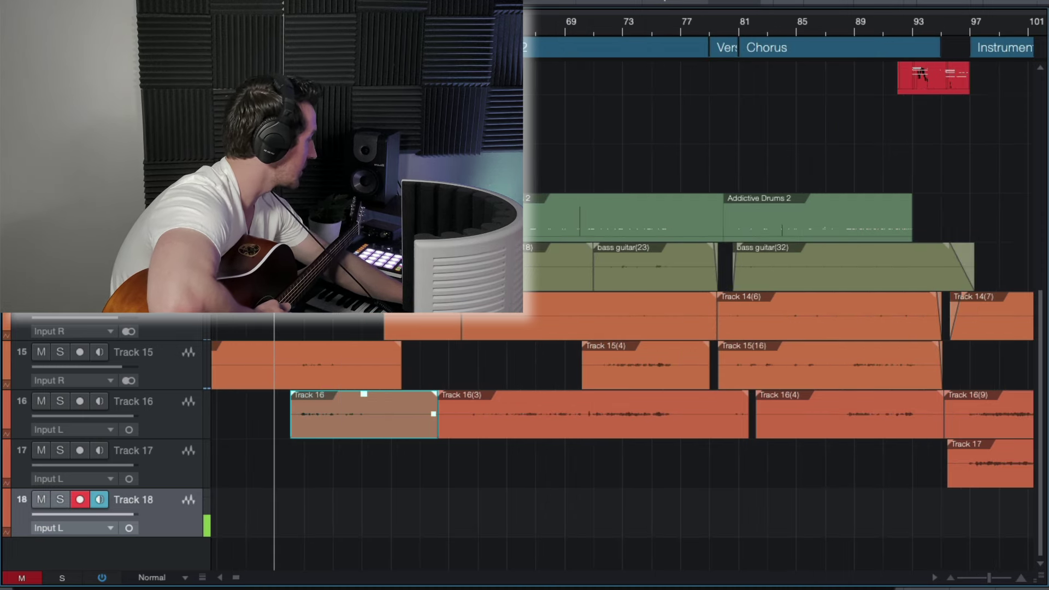
{"action": "scroll", "coordinate": [622, 314], "scroll_direction": "left", "scroll_amount": 1}
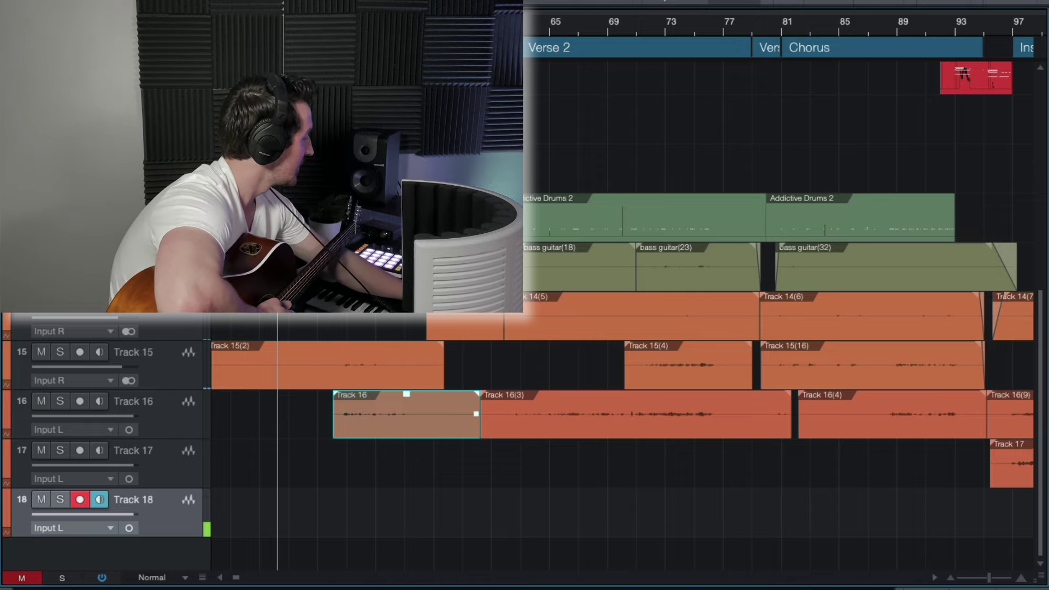
{"action": "scroll", "coordinate": [622, 315], "scroll_direction": "down", "scroll_amount": 1}
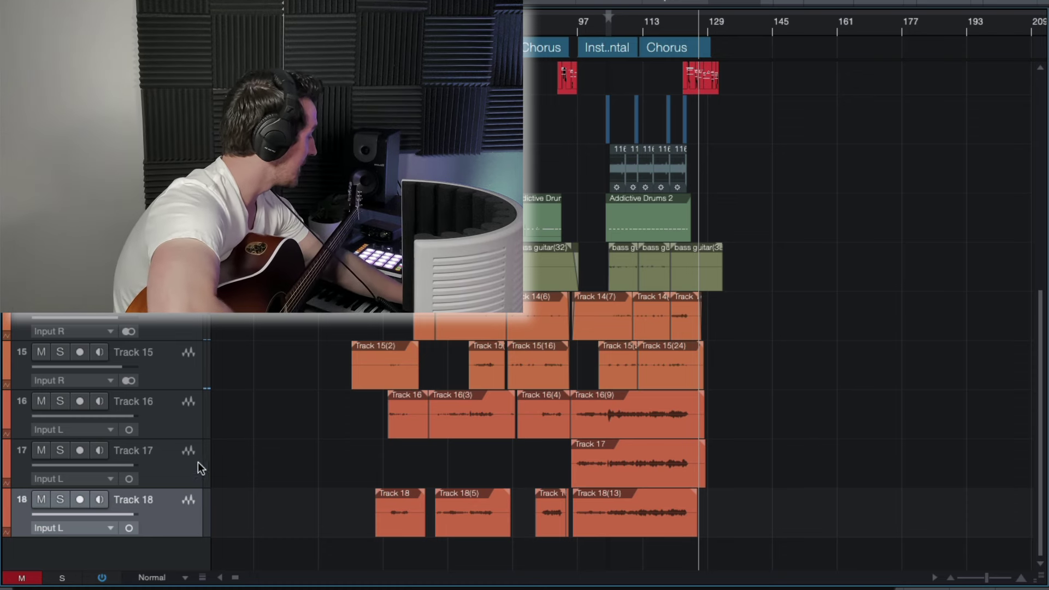
Add Track 19 below Track 18, armed on Input L, and place the playhead at about bar 95.
{"action": "right_click", "coordinate": [163, 518]}
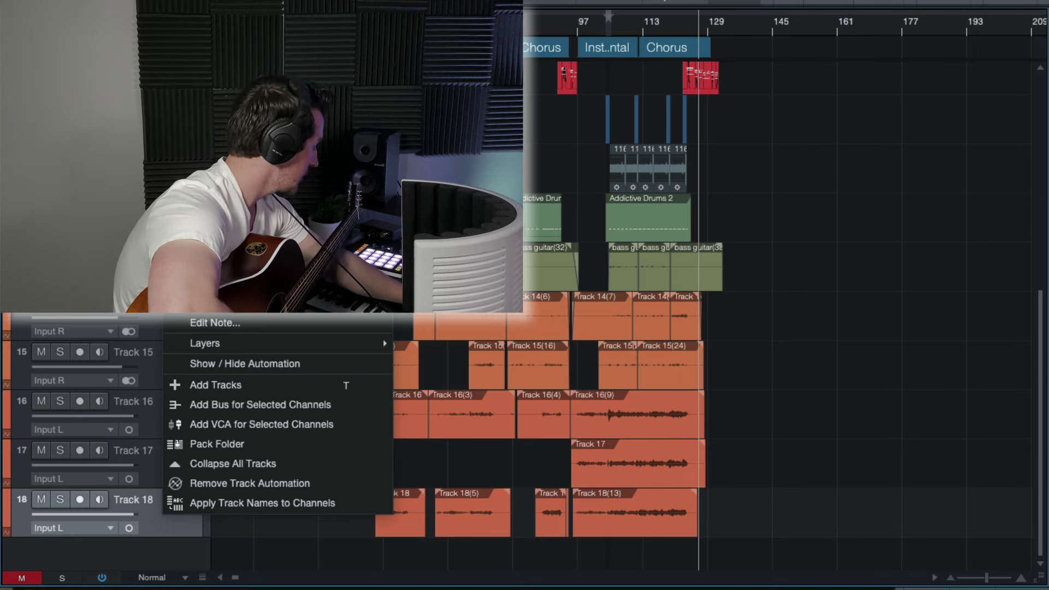
{"action": "left_click", "coordinate": [219, 241]}
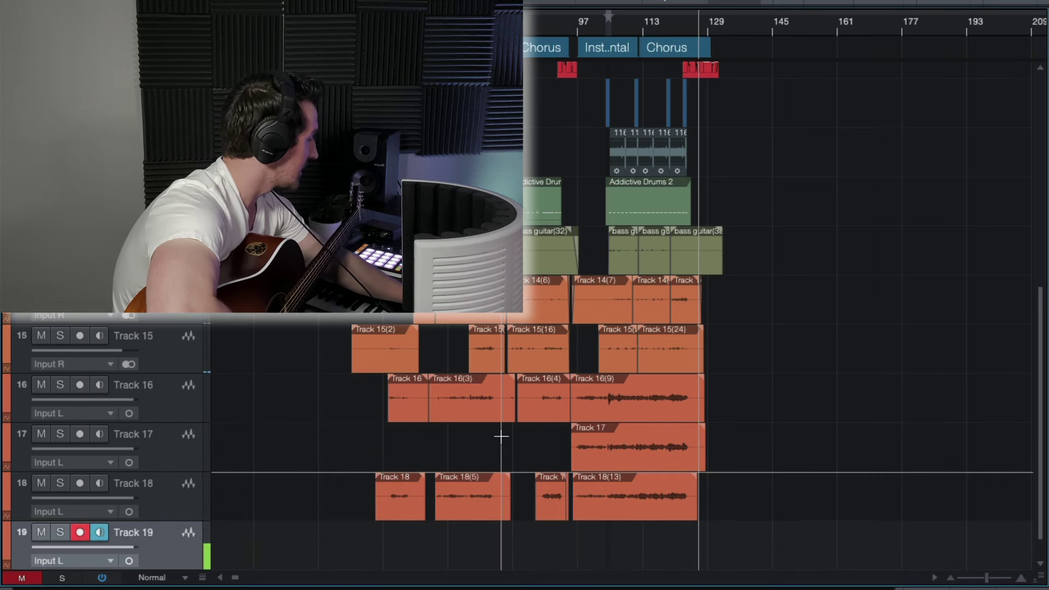
{"action": "scroll", "coordinate": [500, 435], "scroll_direction": "right", "scroll_amount": 1}
{"action": "left_click", "coordinate": [553, 29]}
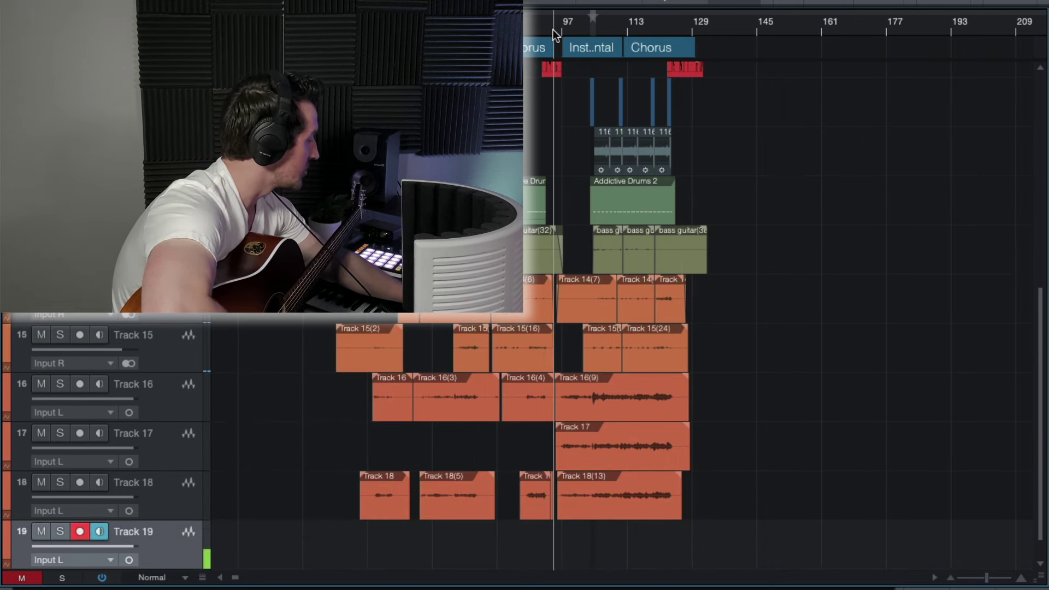
{"action": "scroll", "coordinate": [576, 209], "scroll_direction": "up", "scroll_amount": 4}
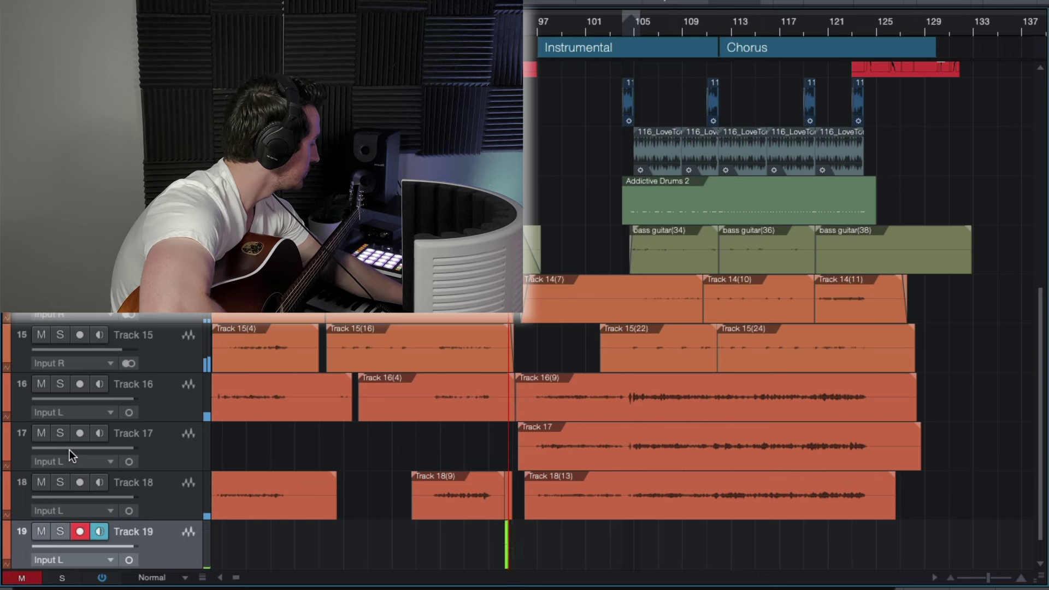
Mute Tracks 16, 17 and 18 while recording a trial guitar take on Track 19, and delete that take.
{"action": "left_click", "coordinate": [42, 383]}
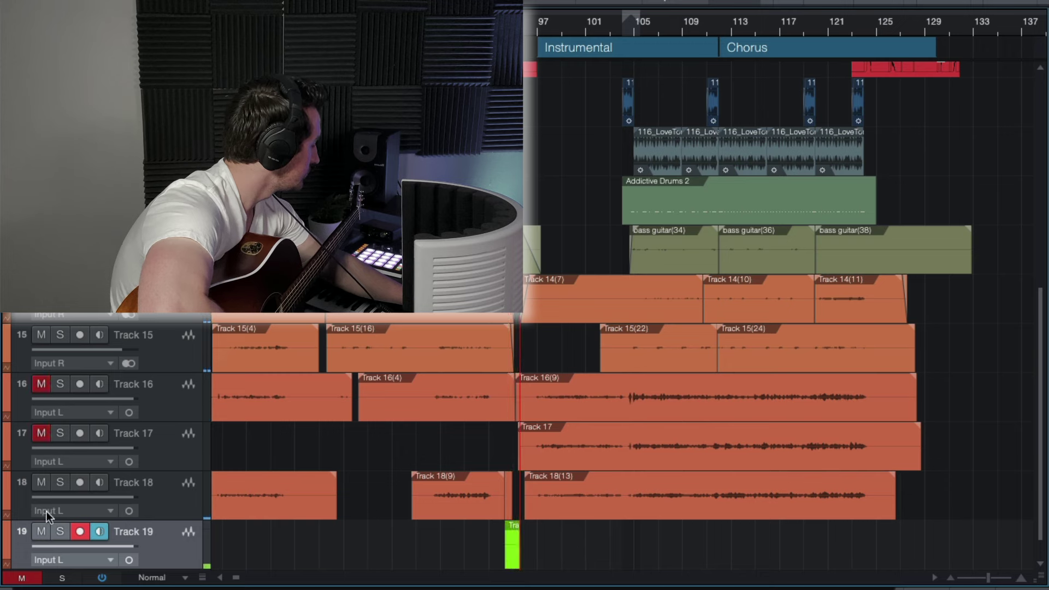
{"action": "left_click", "coordinate": [43, 483]}
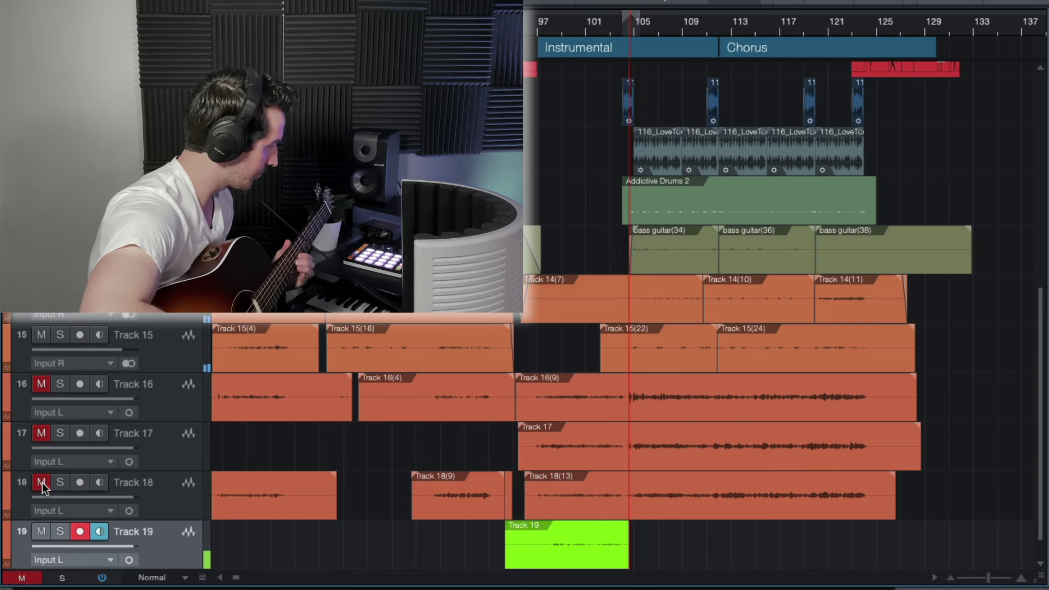
{"action": "key", "text": "space"}
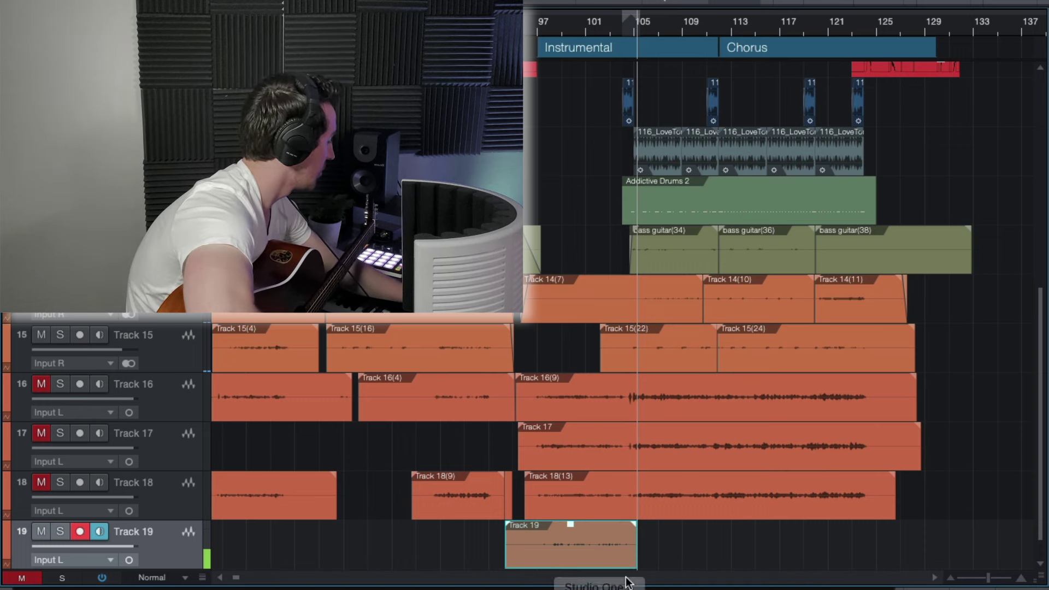
{"action": "key", "text": "Delete"}
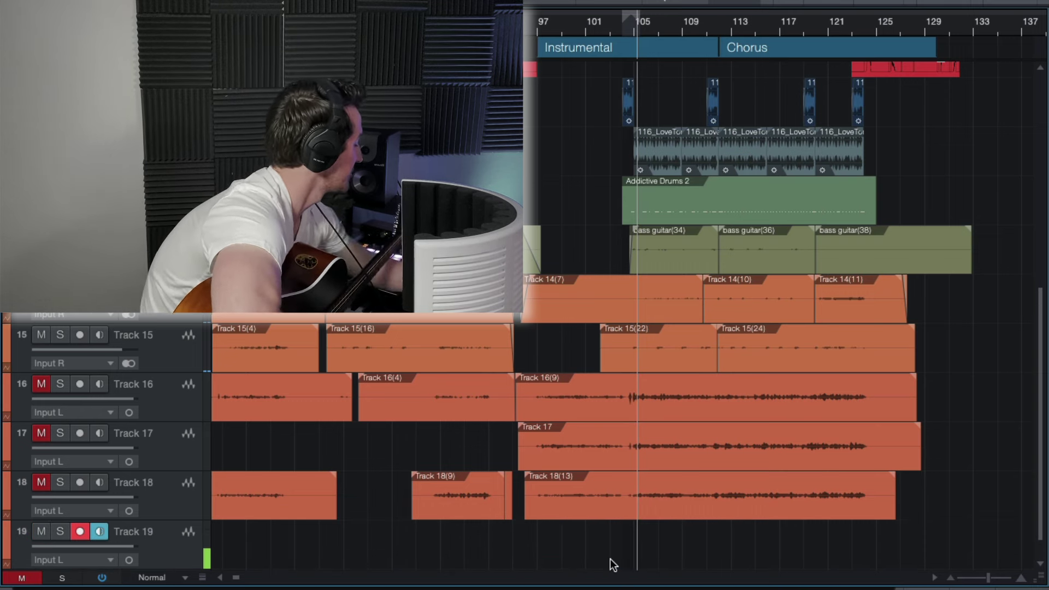
Play into the end of the chorus and record a new Track 19 guitar take from about bar 95 to bar 113.
{"action": "left_click", "coordinate": [504, 22]}
{"action": "key", "text": "space"}
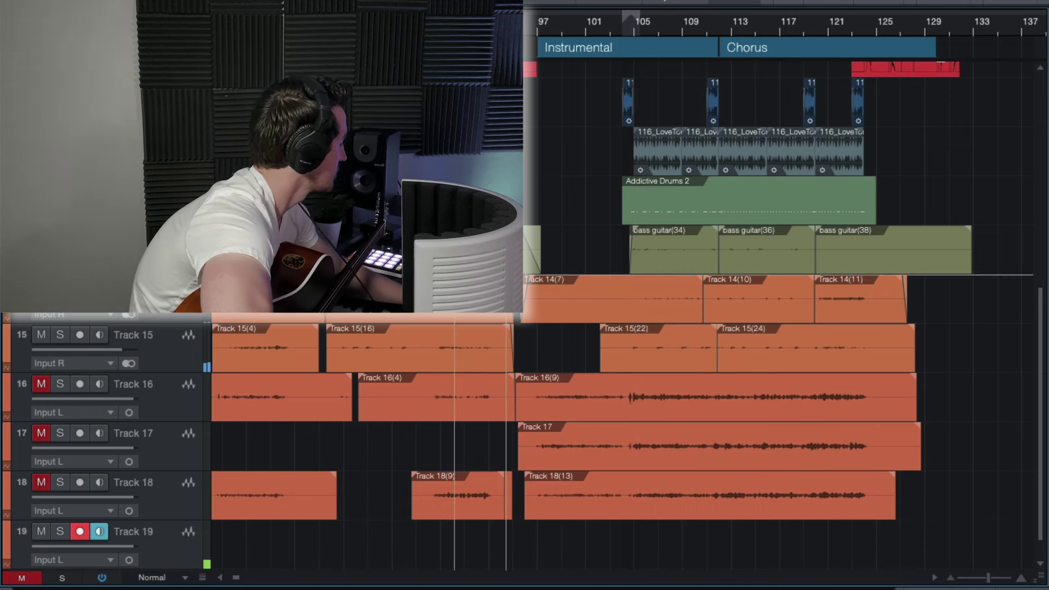
{"action": "key", "text": "KP_Multiply"}
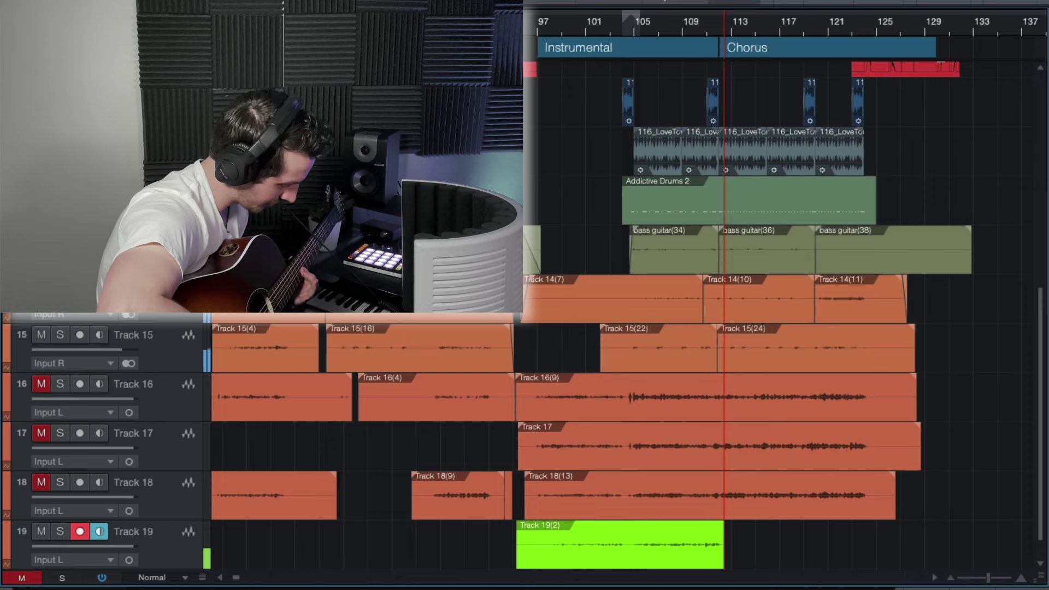
{"action": "key", "text": "space"}
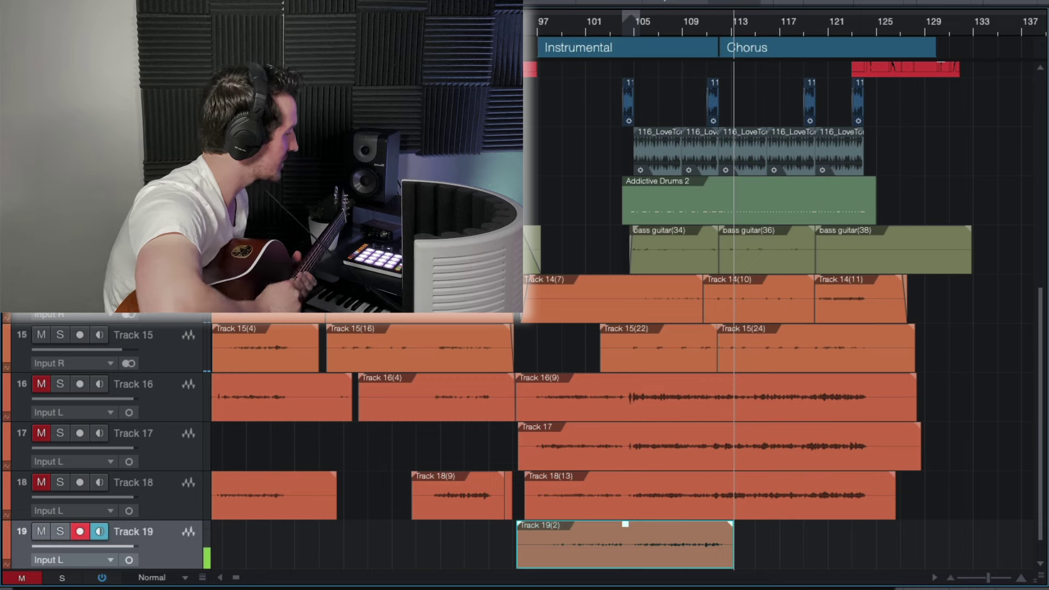
Play back the arrangement from about bar 64 with Tracks 16, 17 and 18 muted.
{"action": "scroll", "coordinate": [567, 481], "scroll_direction": "down", "scroll_amount": 2}
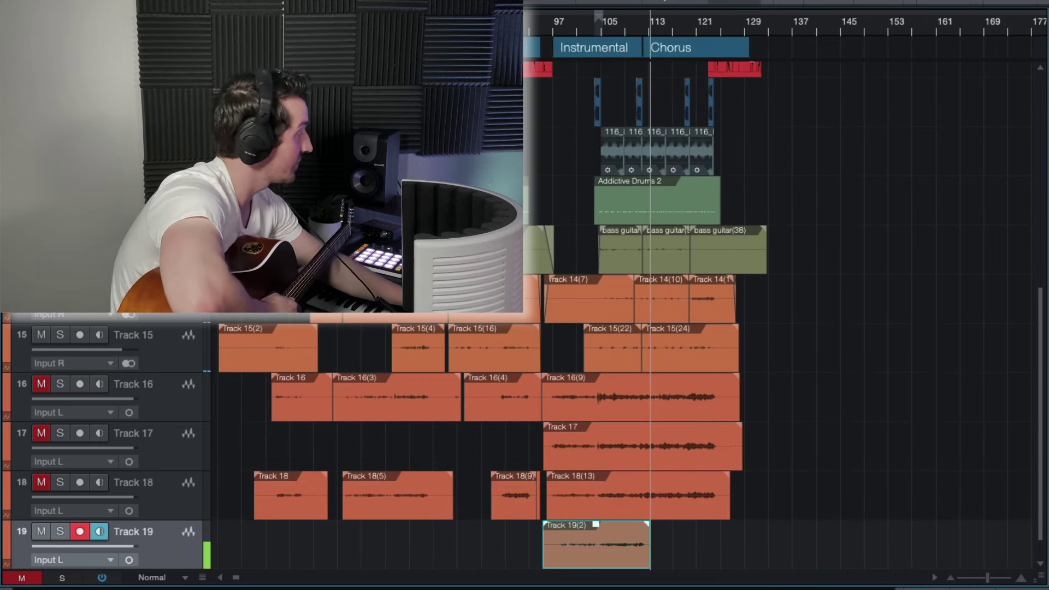
{"action": "key", "text": "space"}
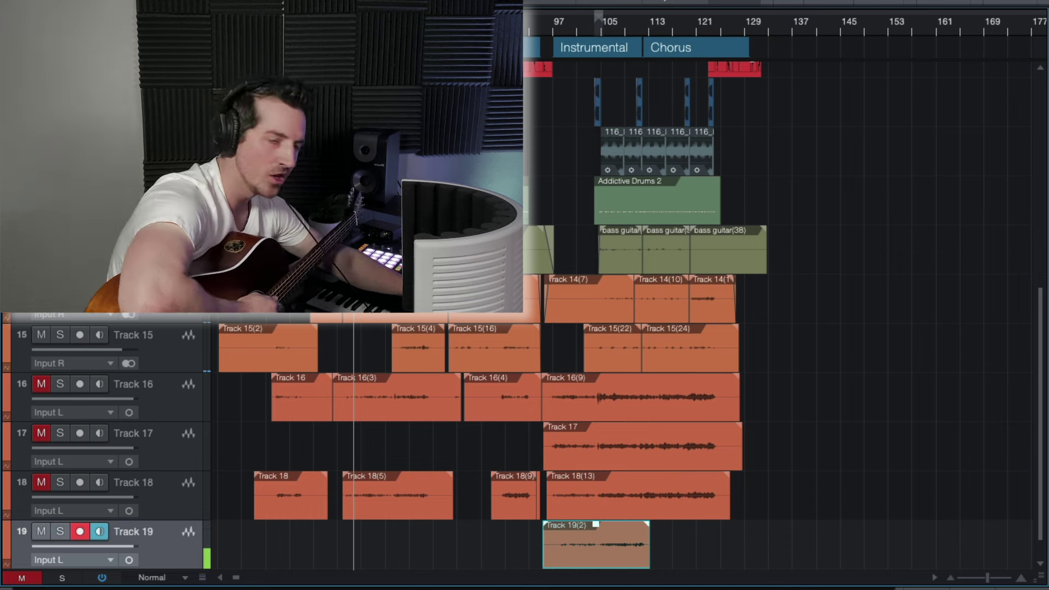
{"action": "key", "text": "space"}
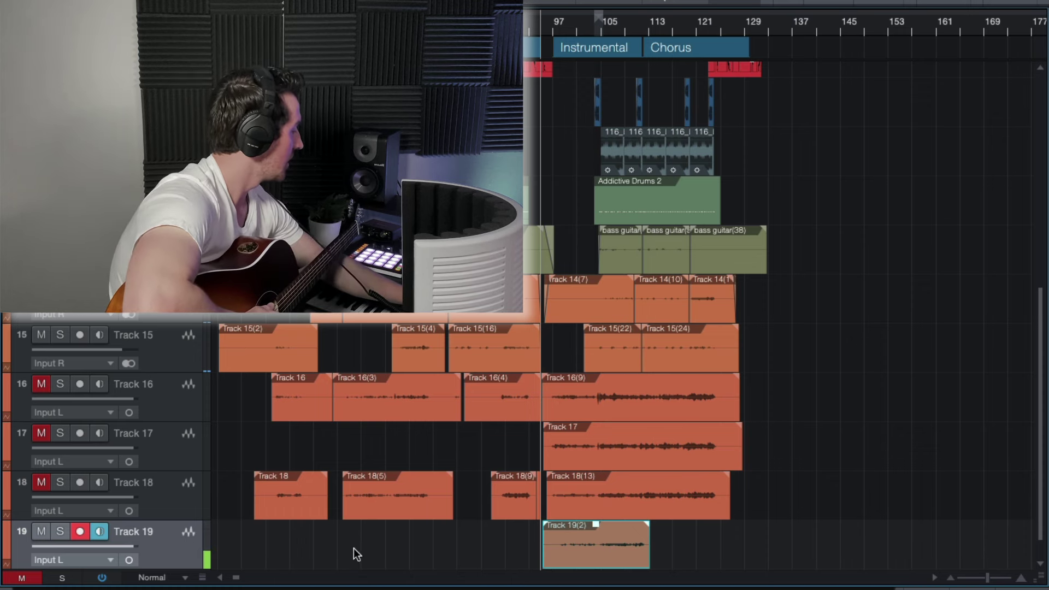
Add Track 20 below Track 19 on Input L, disarm Track 19 and arm Track 20 for recording.
{"action": "scroll", "coordinate": [306, 546], "scroll_direction": "down", "scroll_amount": 1}
{"action": "right_click", "coordinate": [165, 539]}
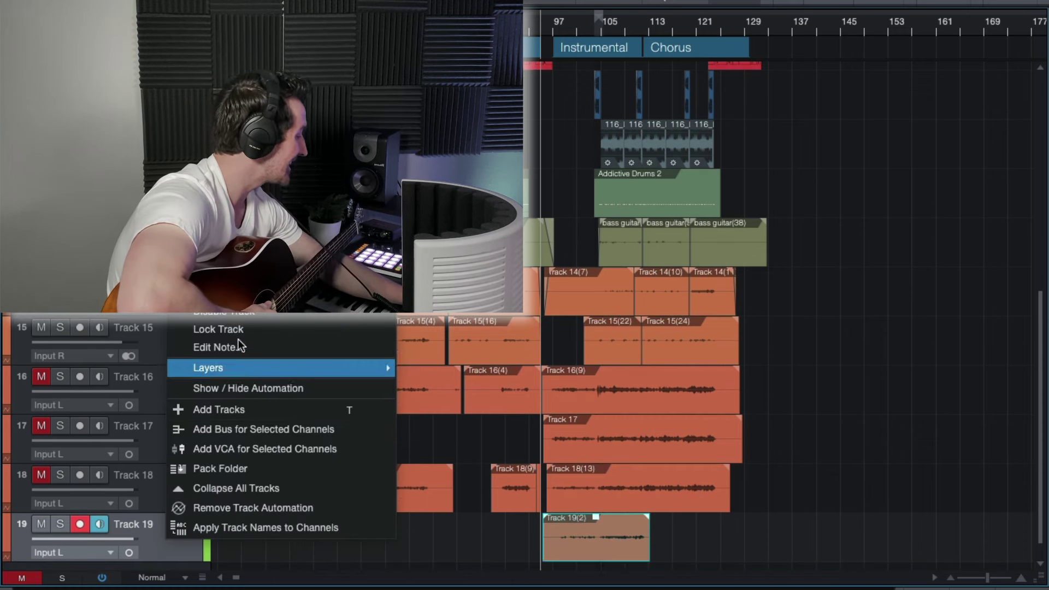
{"action": "left_click", "coordinate": [248, 246]}
{"action": "scroll", "coordinate": [122, 481], "scroll_direction": "down", "scroll_amount": 3}
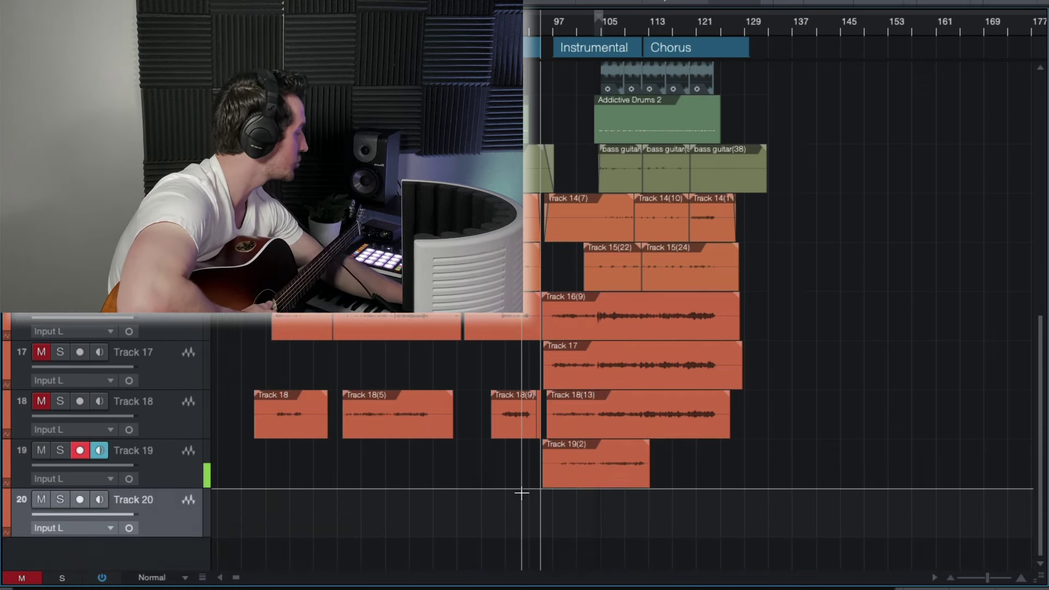
{"action": "left_click", "coordinate": [82, 450]}
{"action": "left_click", "coordinate": [81, 500]}
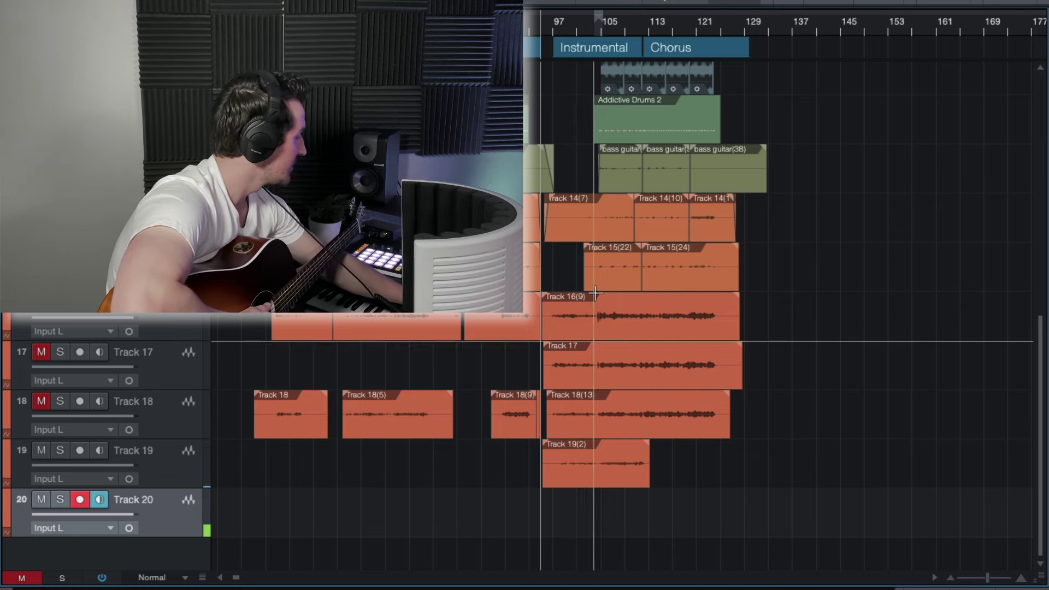
Record an acoustic guitar take on Track 20 from about bar 93 to bar 113, through the instrumental into the chorus.
{"action": "scroll", "coordinate": [589, 108], "scroll_direction": "up", "scroll_amount": 3}
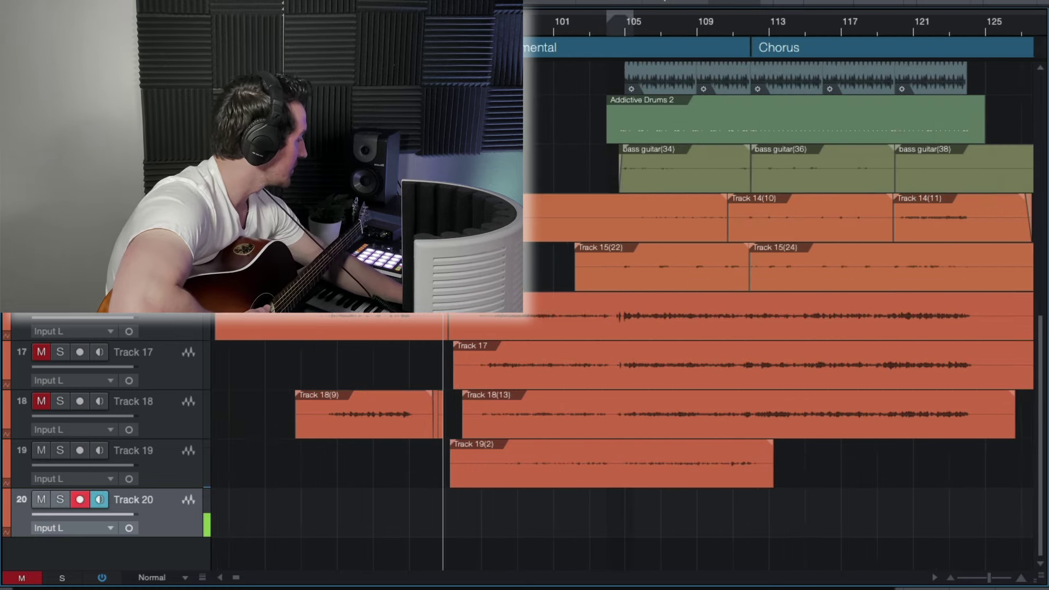
{"action": "key", "text": "KP_Multiply"}
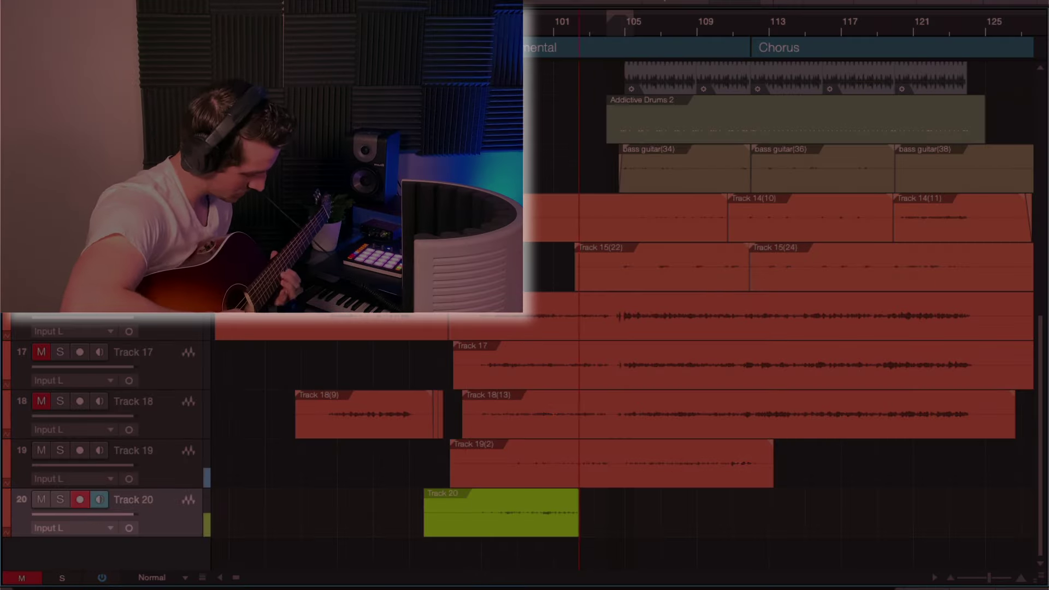
{"action": "key", "text": "space"}
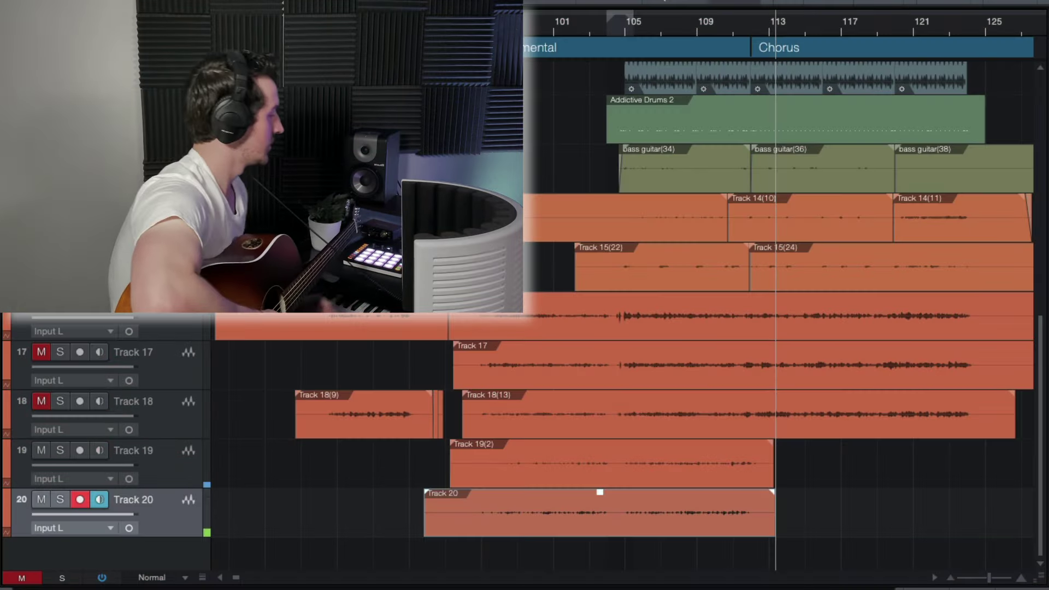